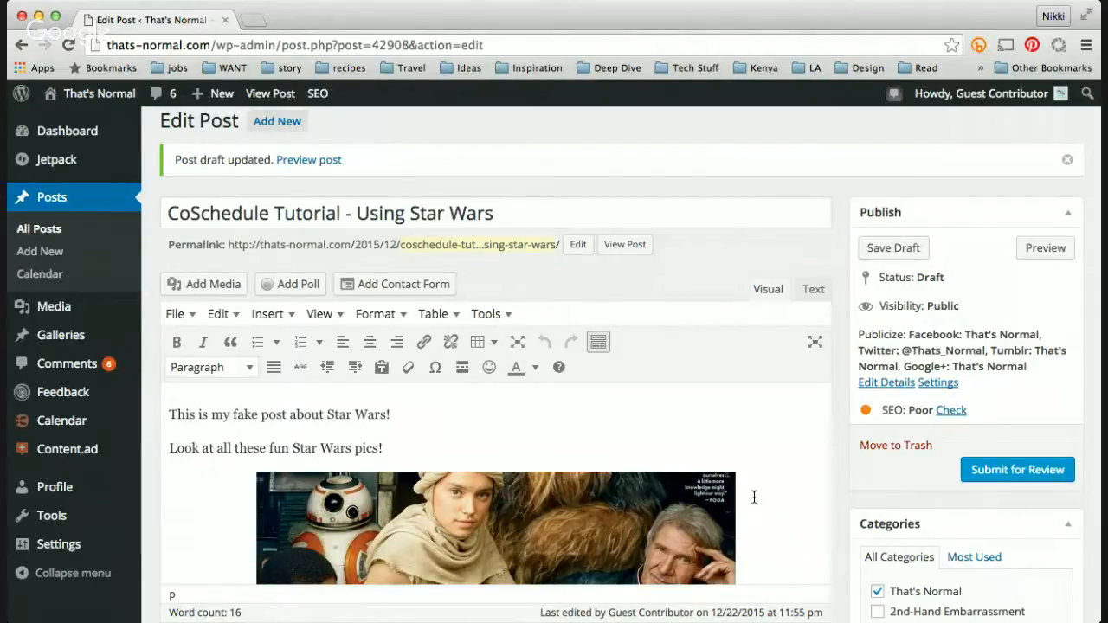
Step: Review the post's body text, images, featured image, Yoast SEO settings and excerpt
click(750, 456)
scroll(777, 454, down, 1)
click(778, 476)
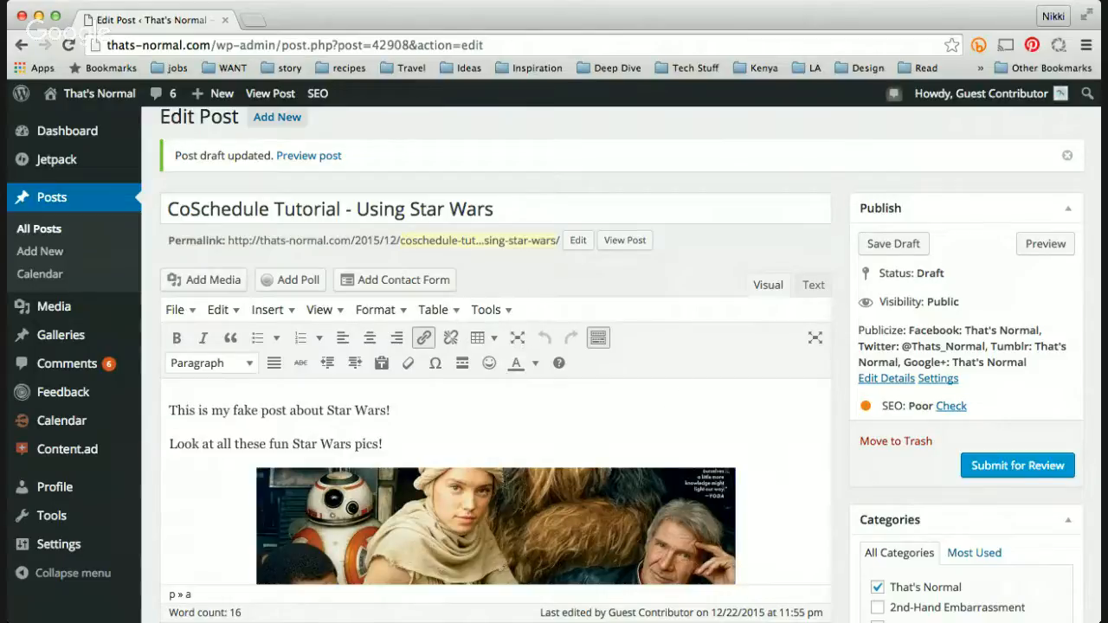
scroll(505, 479, down, 3)
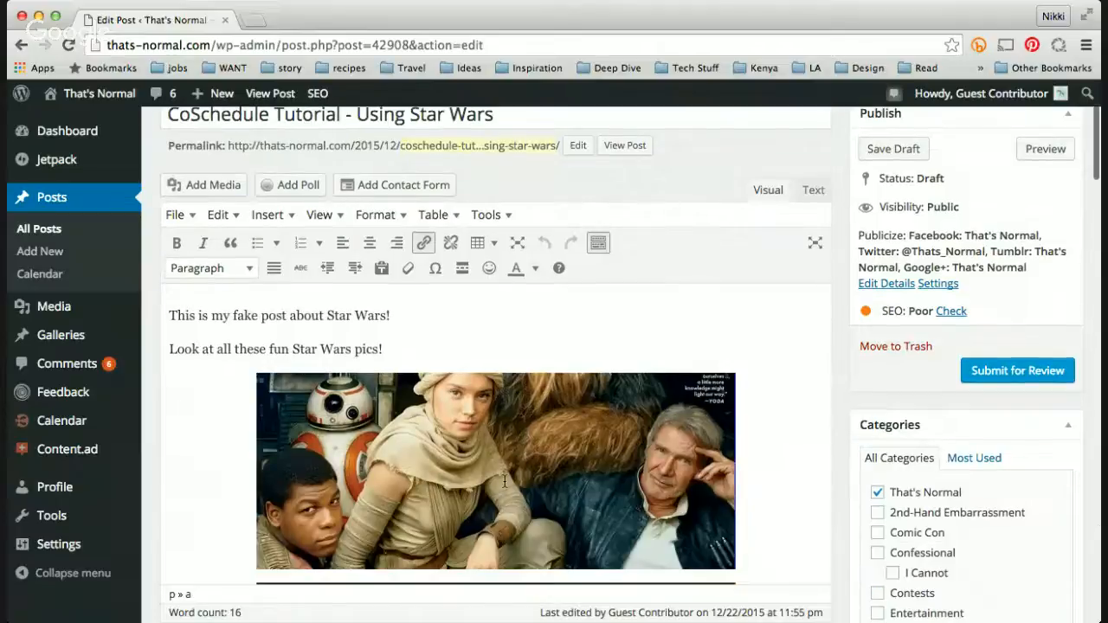
scroll(505, 479, down, 5)
scroll(519, 467, up, 5)
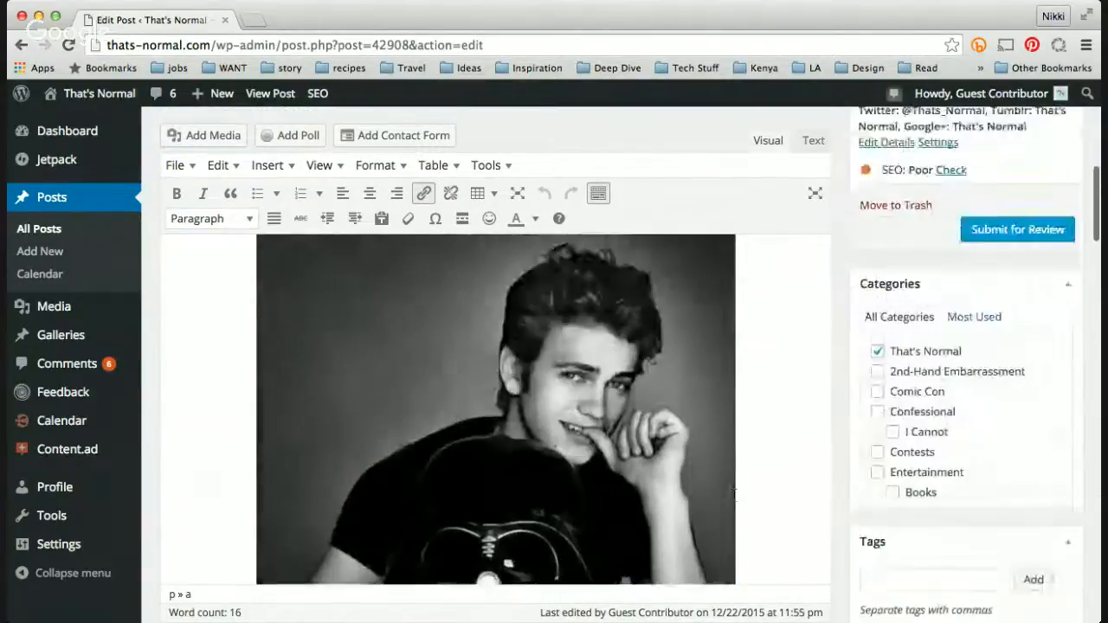
scroll(799, 500, down, 5)
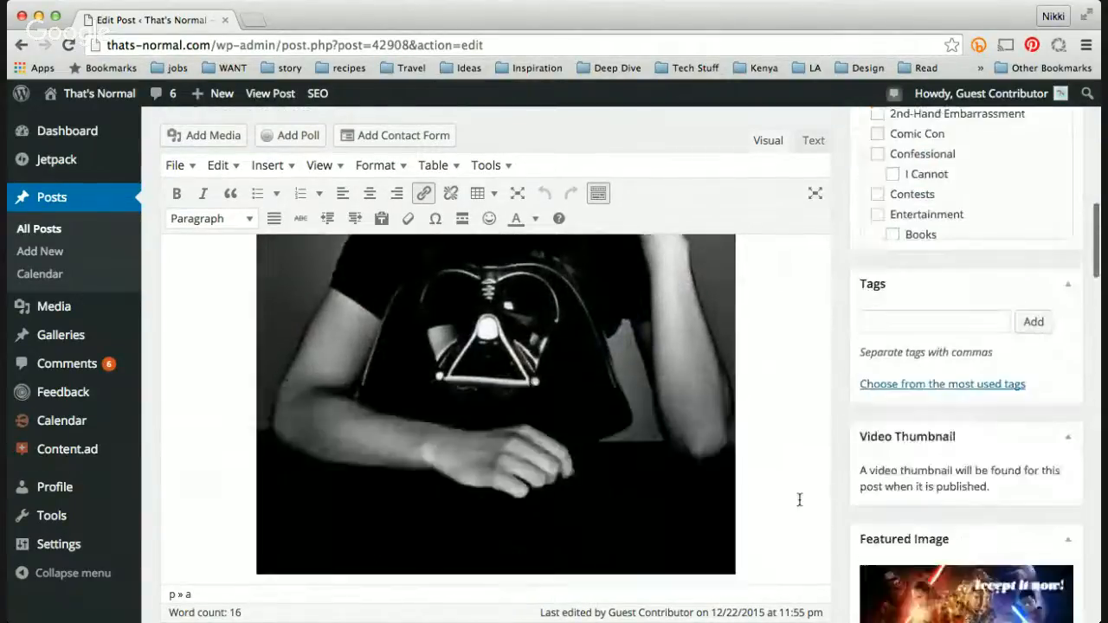
scroll(799, 499, down, 3)
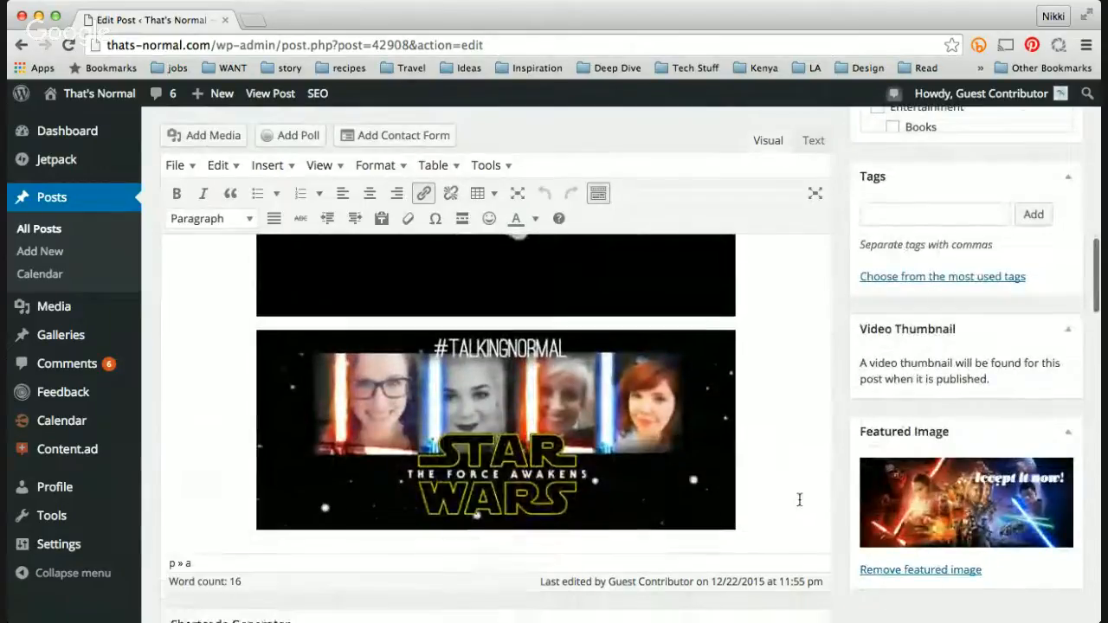
scroll(947, 499, down, 1)
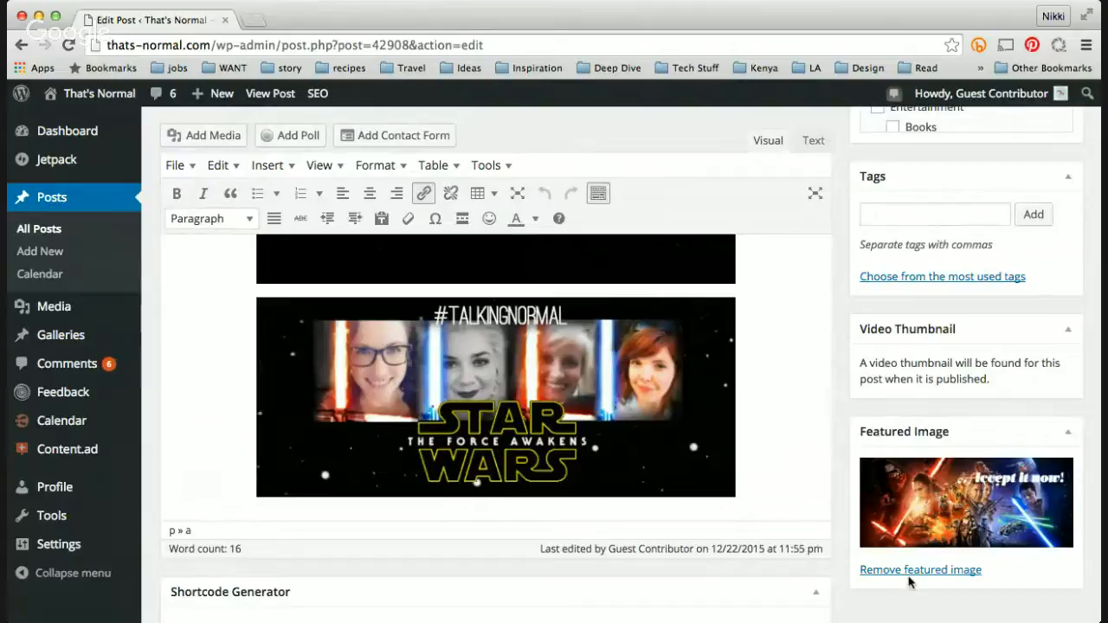
scroll(909, 581, down, 8)
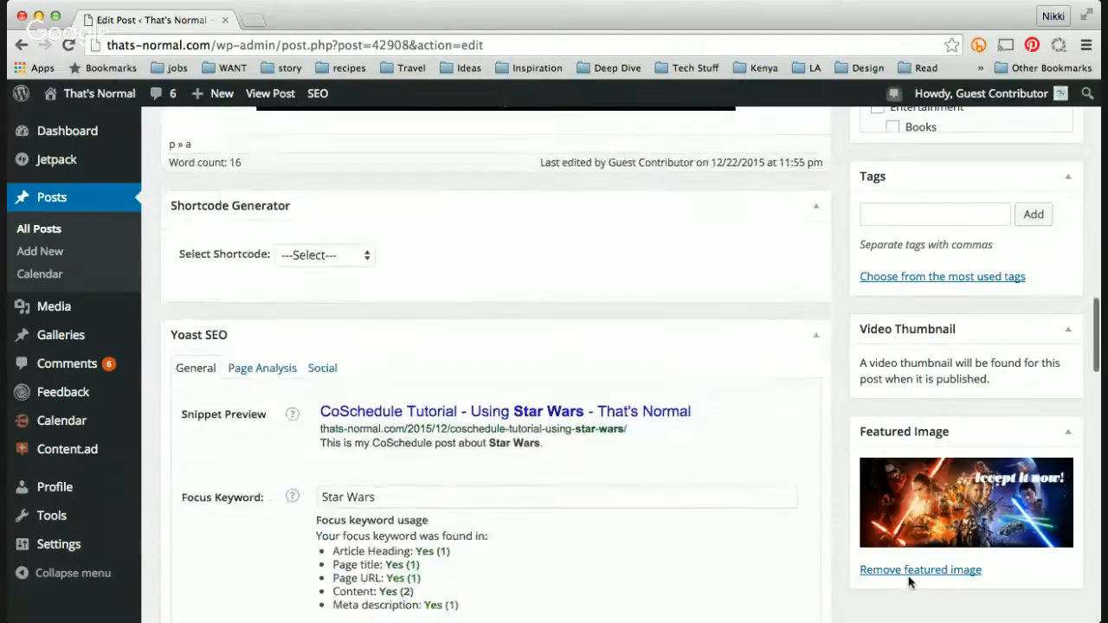
scroll(805, 494, down, 3)
scroll(805, 494, down, 2)
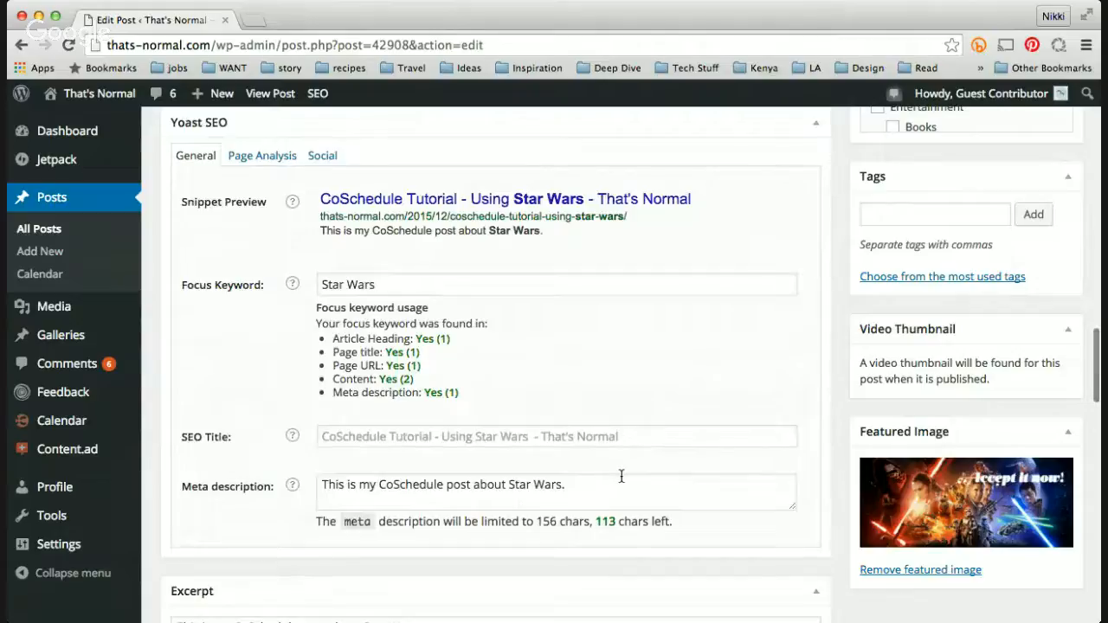
scroll(620, 476, down, 2)
click(380, 567)
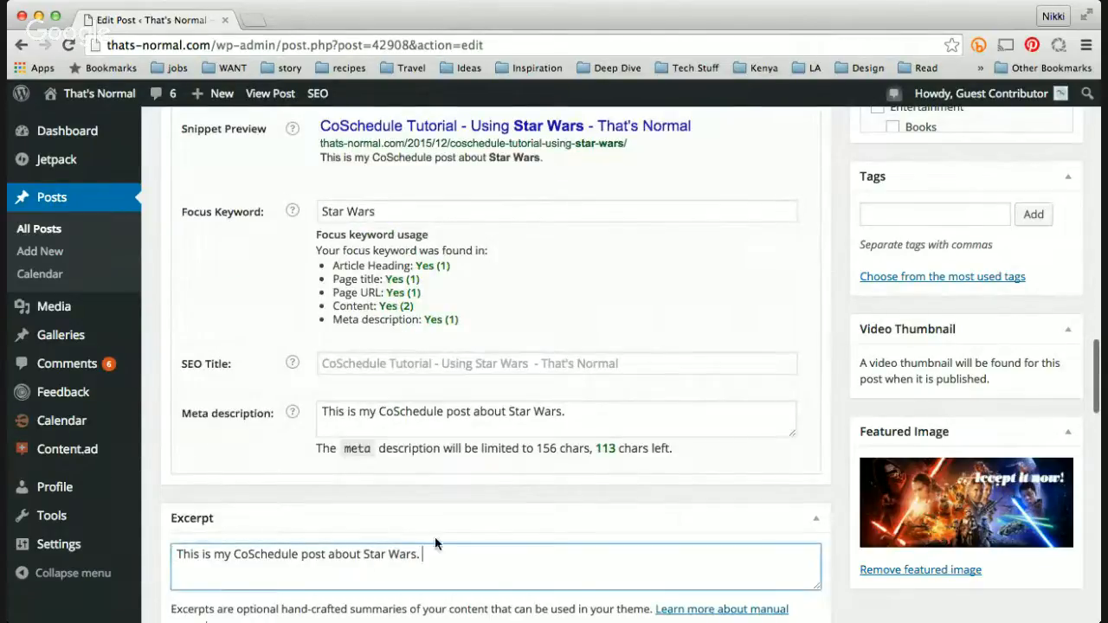
scroll(573, 495, up, 1)
scroll(597, 565, up, 10)
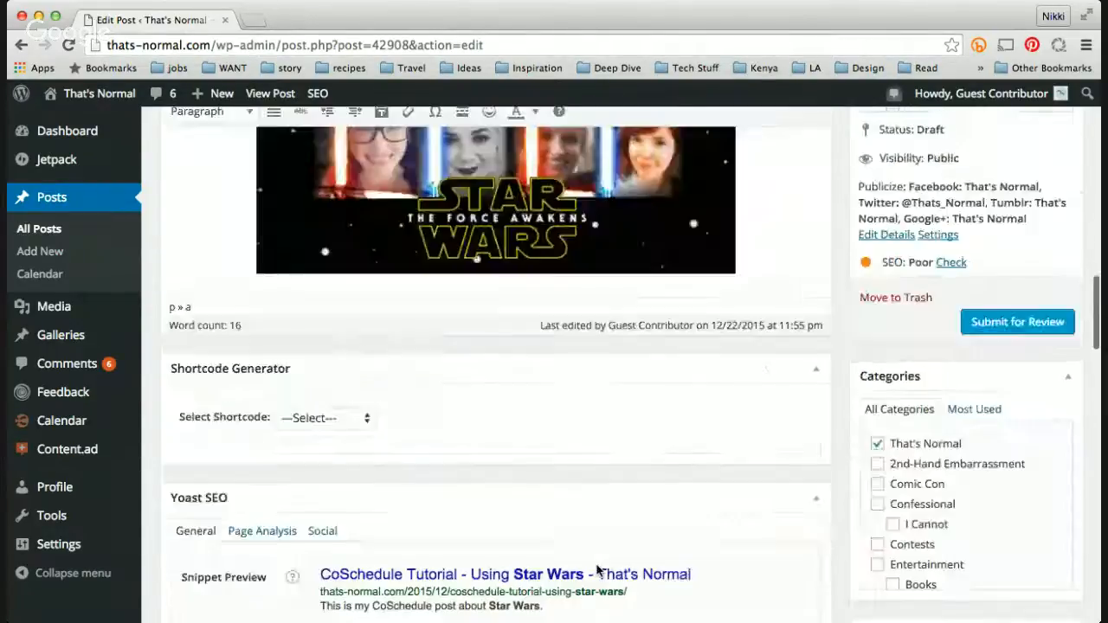
scroll(633, 583, up, 5)
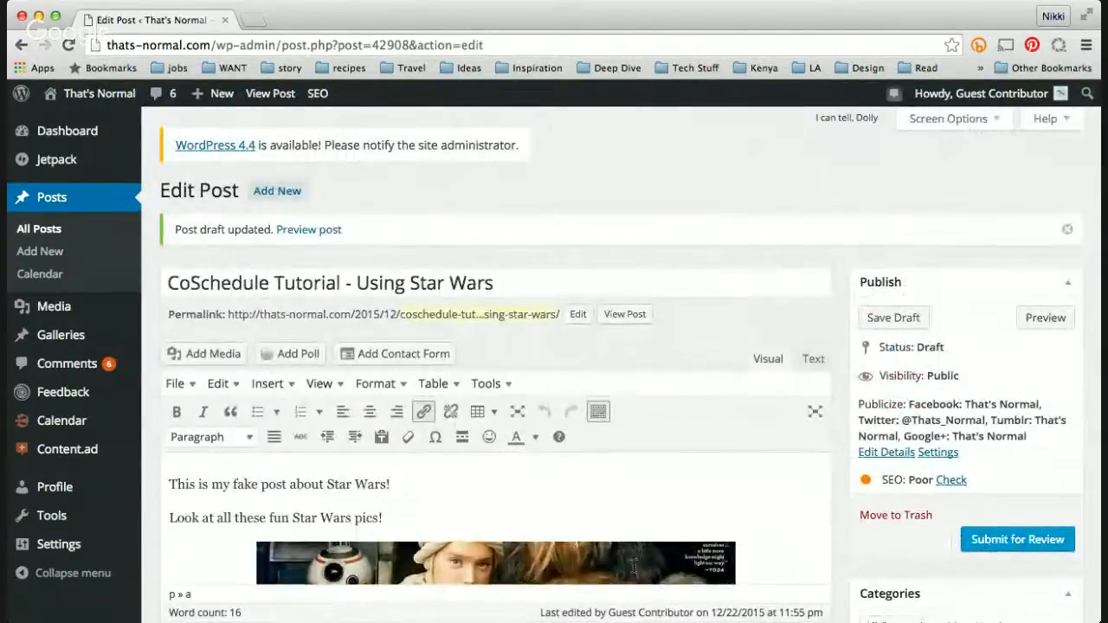
Step: Open the Publicize details to view the connected sharing accounts and custom message, then hide them
click(877, 457)
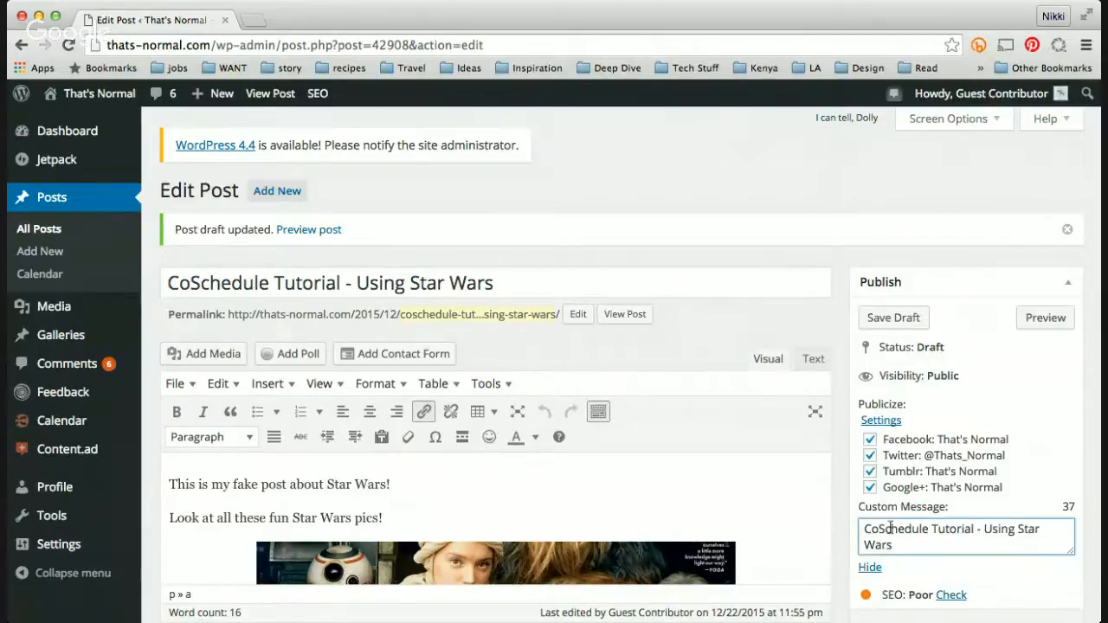
scroll(890, 535, down, 3)
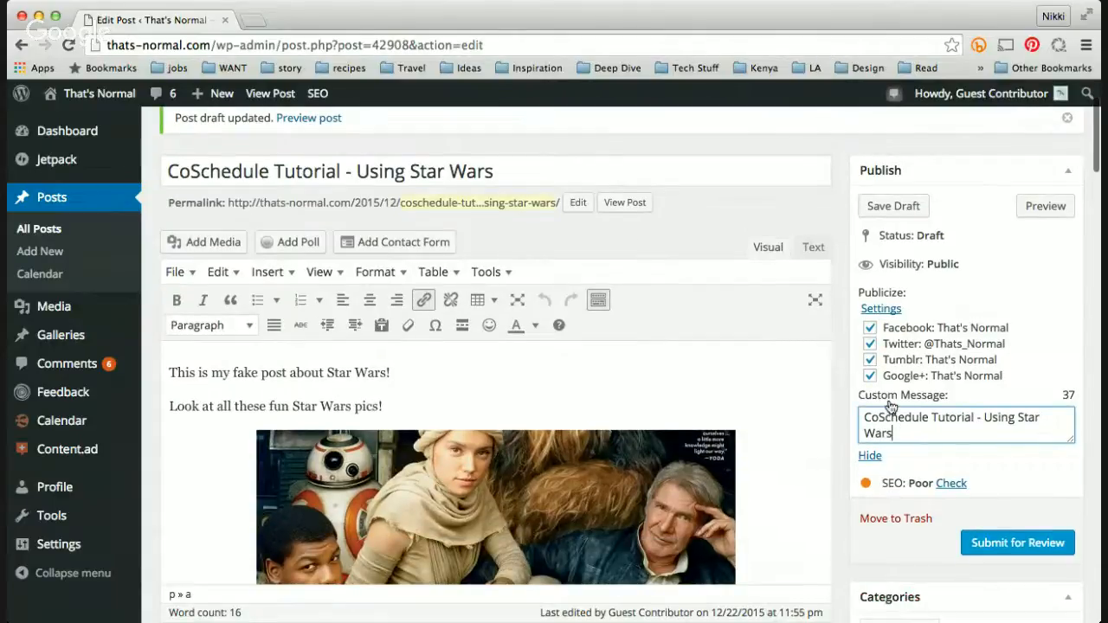
click(427, 172)
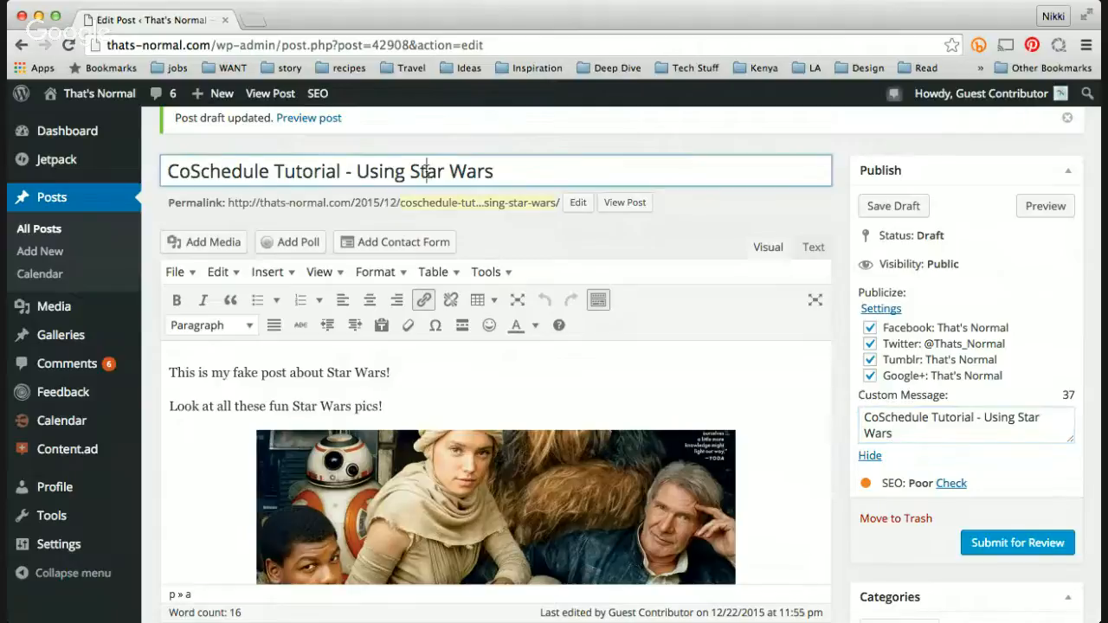
click(900, 435)
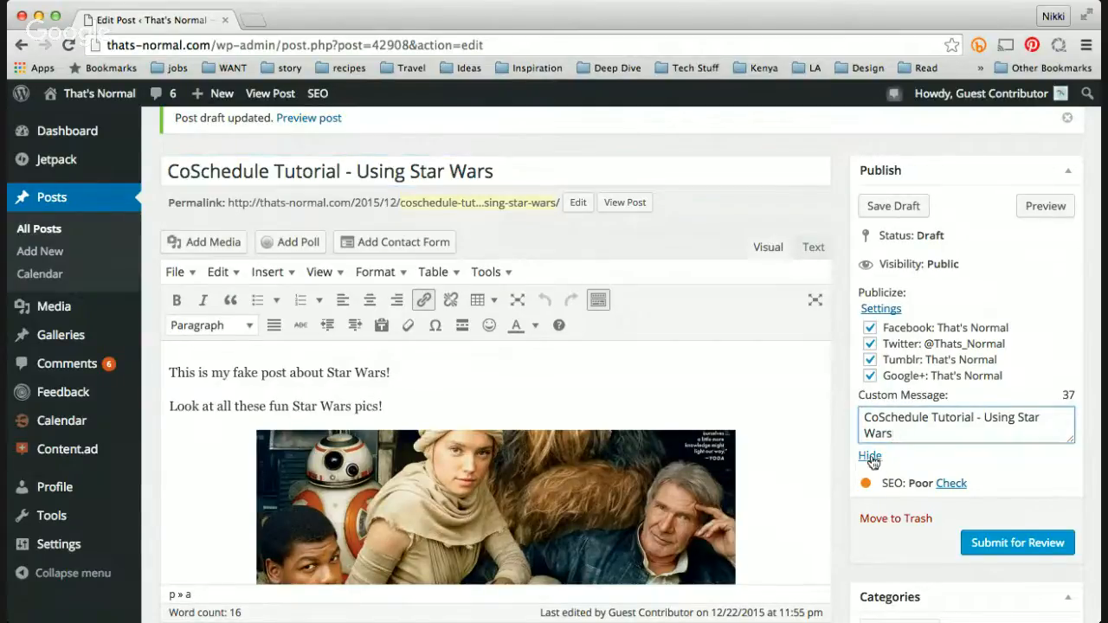
click(870, 457)
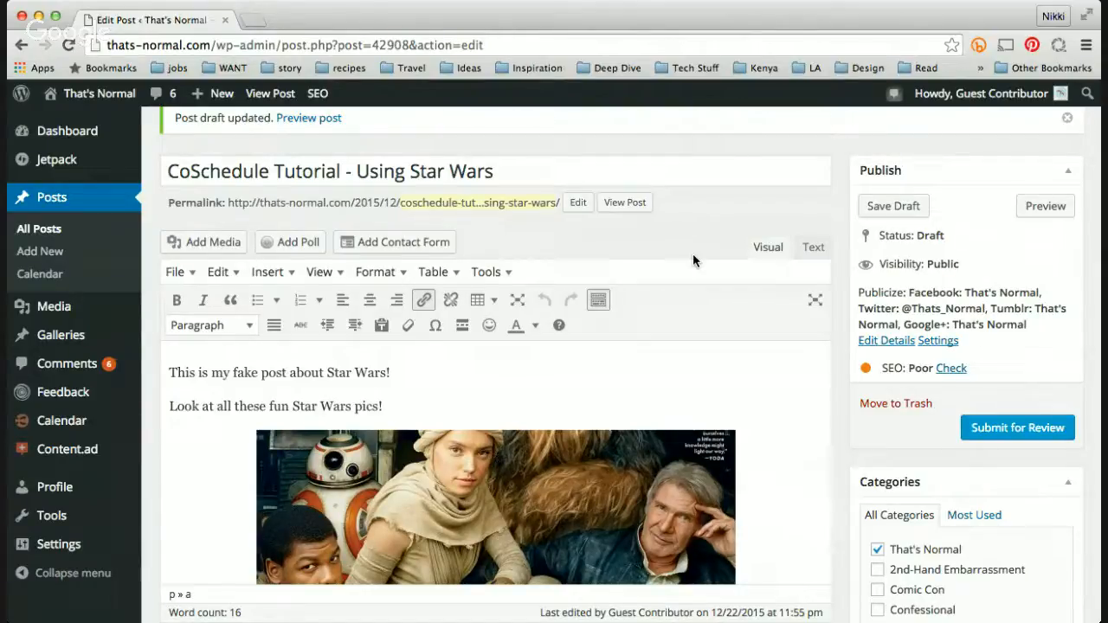
Step: Change the Publicize custom message to "My super awesome CoSchedule Tutorial - Using Star Wars!" and close the details
click(896, 340)
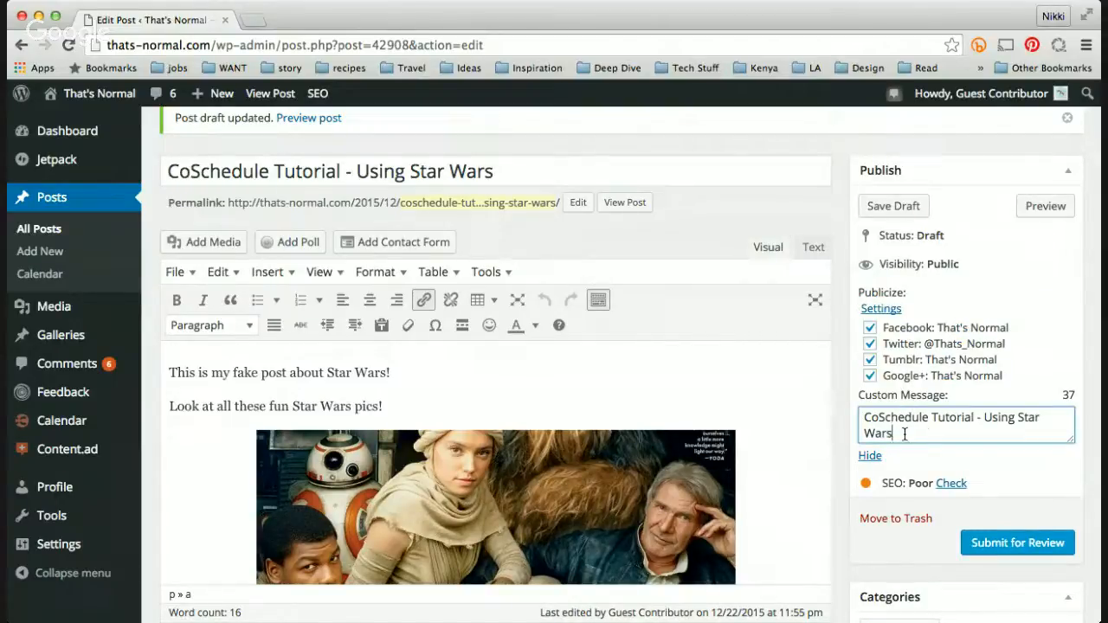
text(My super a)
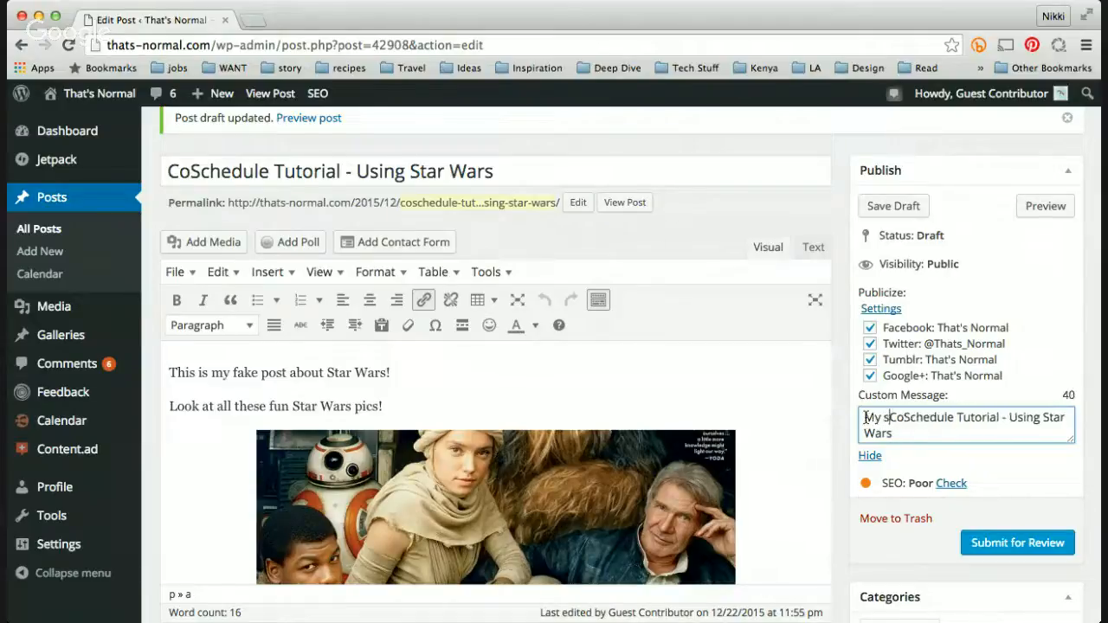
text(wesome)
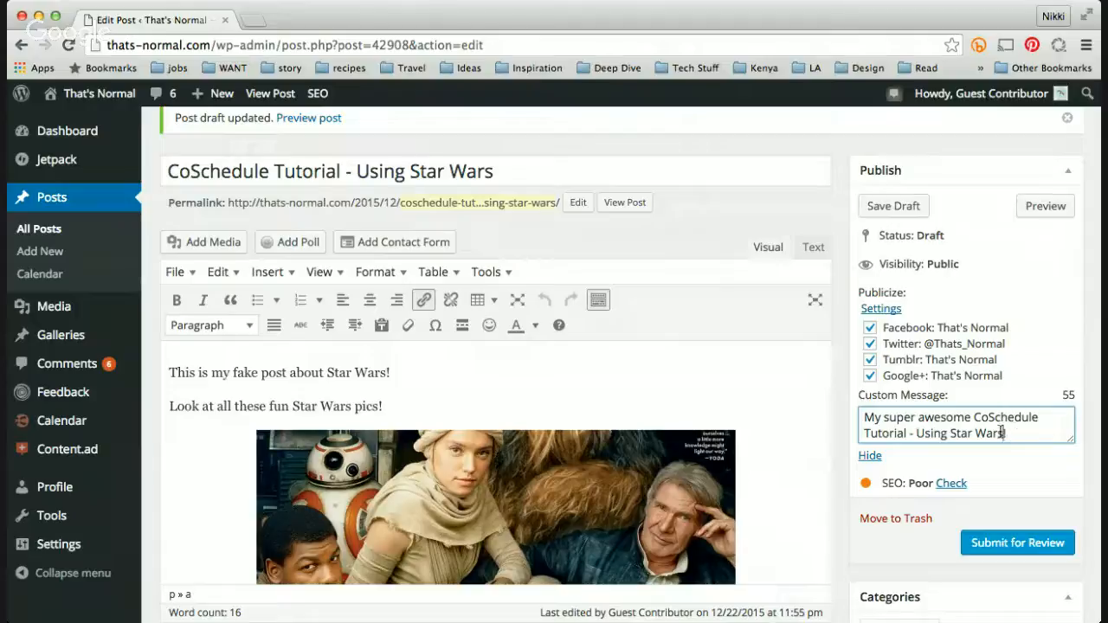
key(BackSpace)
text(@)
key(BackSpace)
click(869, 458)
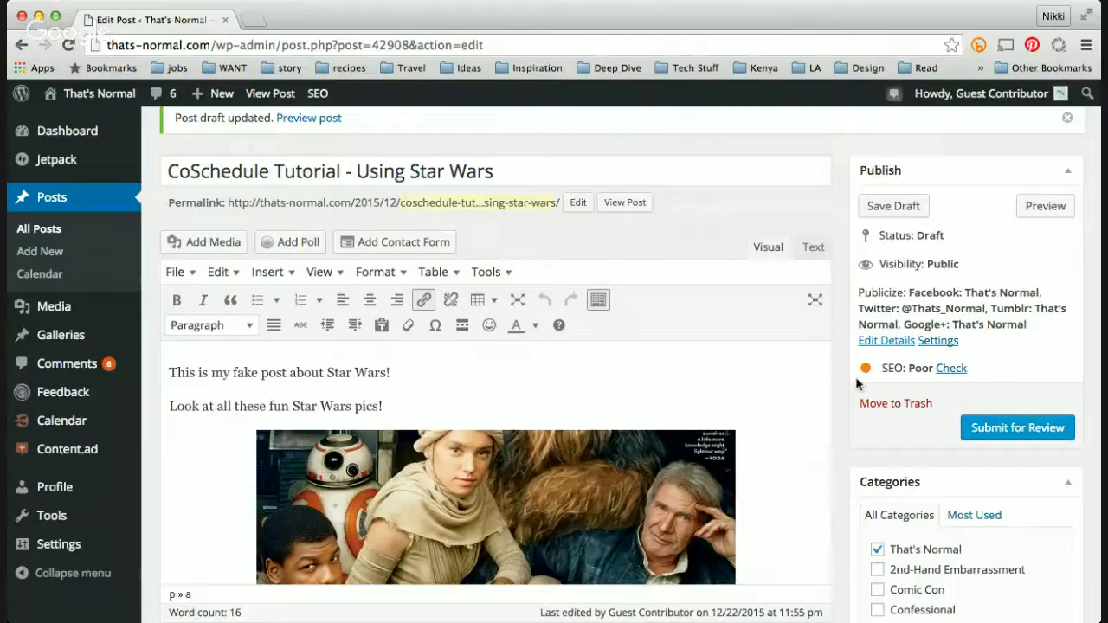
Step: Uncheck and recheck the Facebook, Twitter and Tumblr accounts in the Publicize details
click(900, 342)
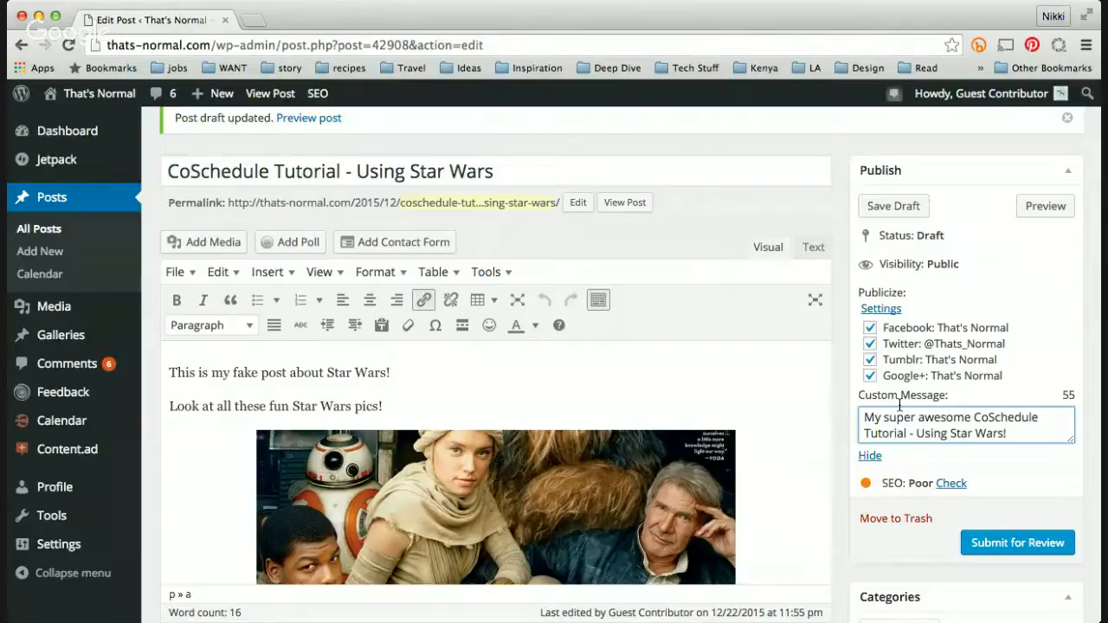
click(870, 328)
click(870, 328)
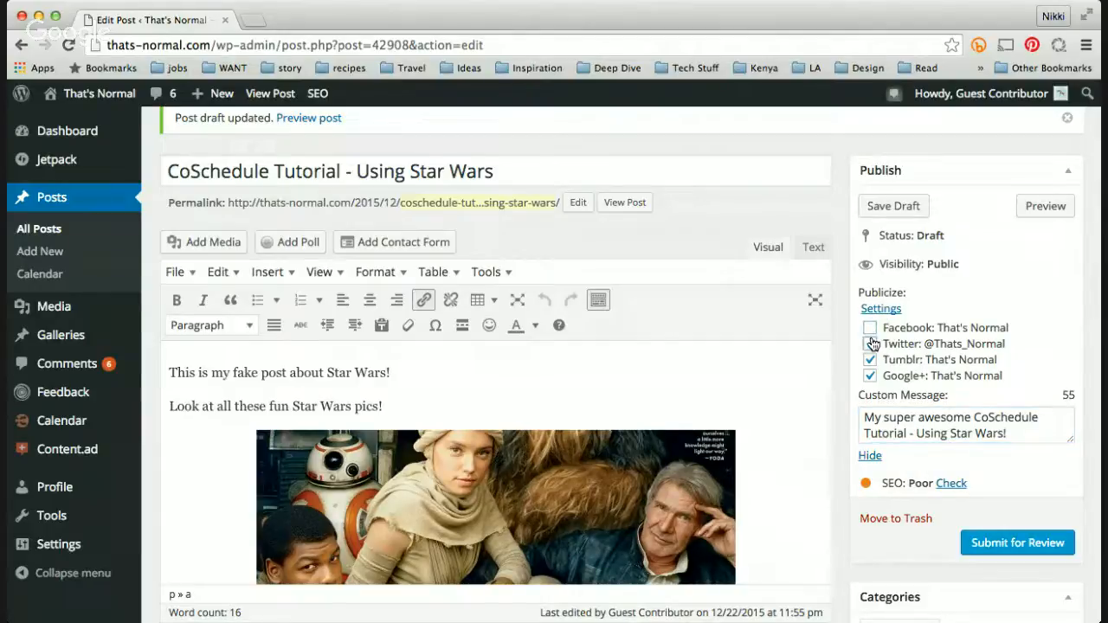
click(870, 343)
click(870, 359)
click(870, 360)
click(870, 328)
click(870, 345)
Step: Examine the CoSchedule social queue and tasks section below the post editor
scroll(836, 494, down, 3)
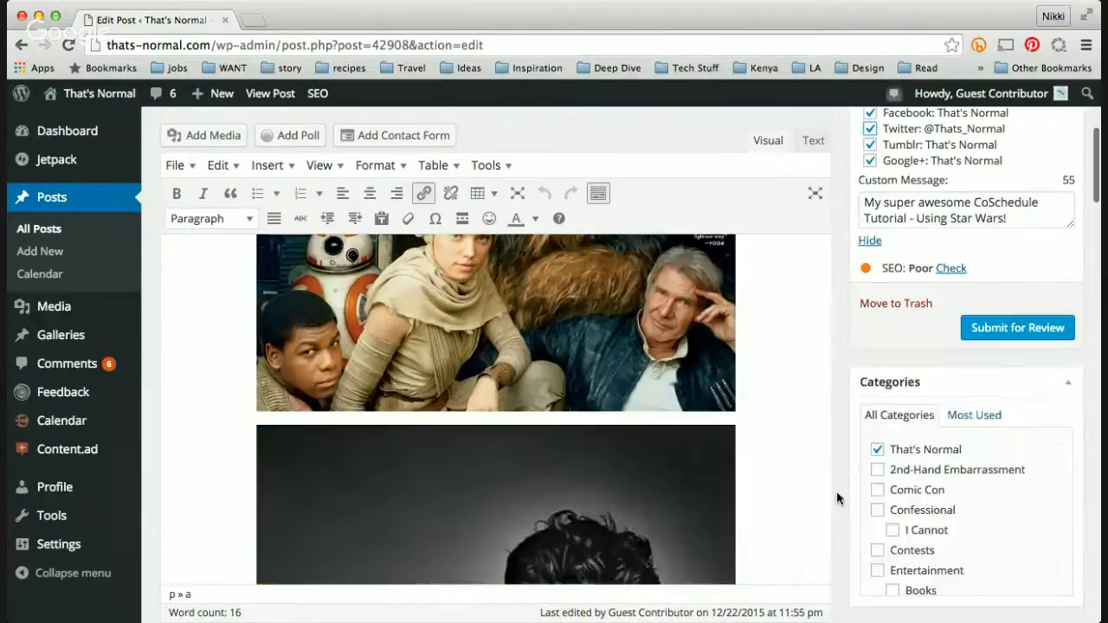
scroll(836, 491, down, 6)
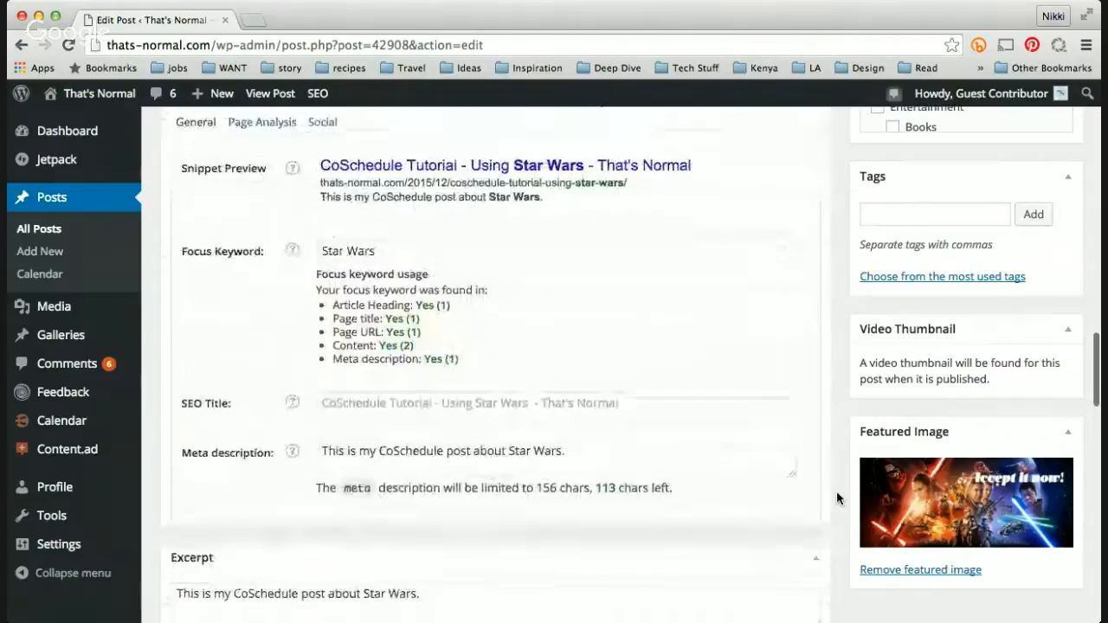
scroll(837, 491, down, 6)
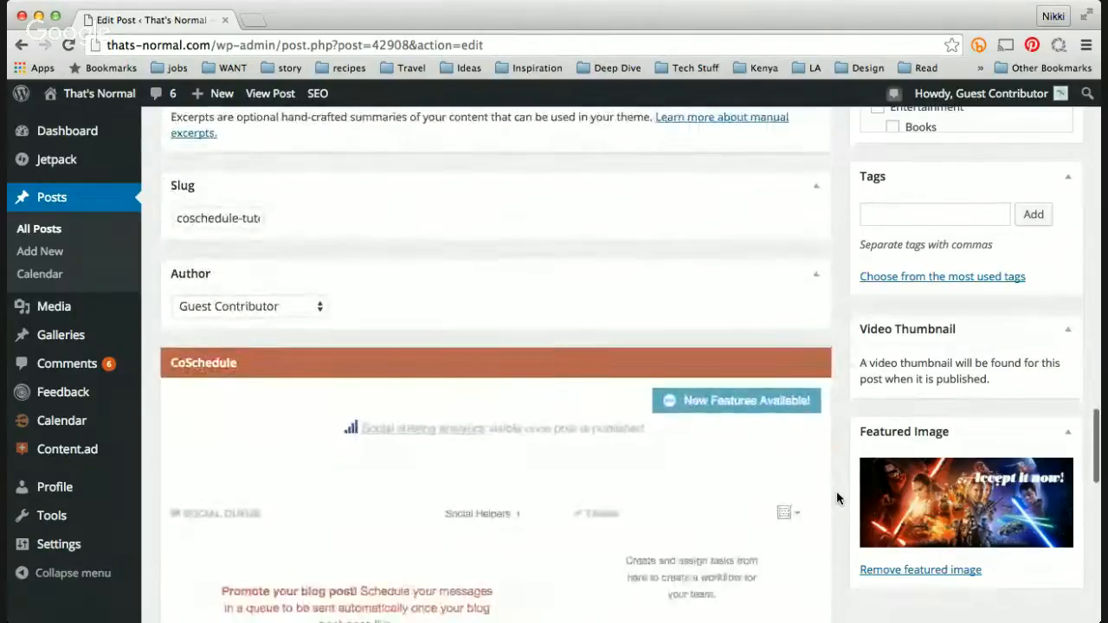
scroll(836, 491, down, 3)
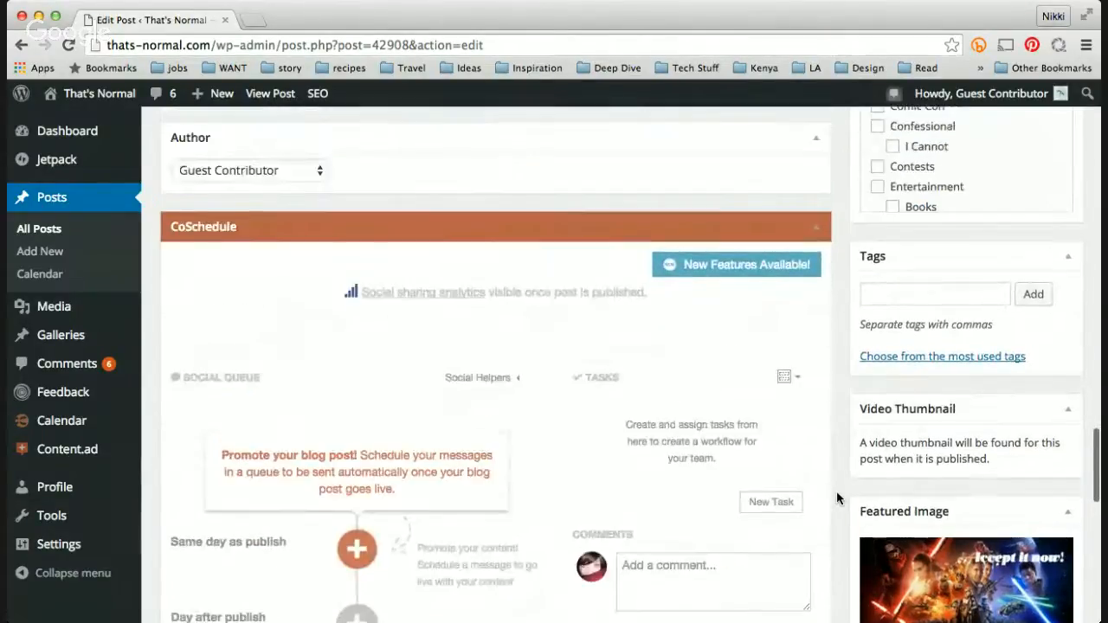
scroll(836, 491, down, 1)
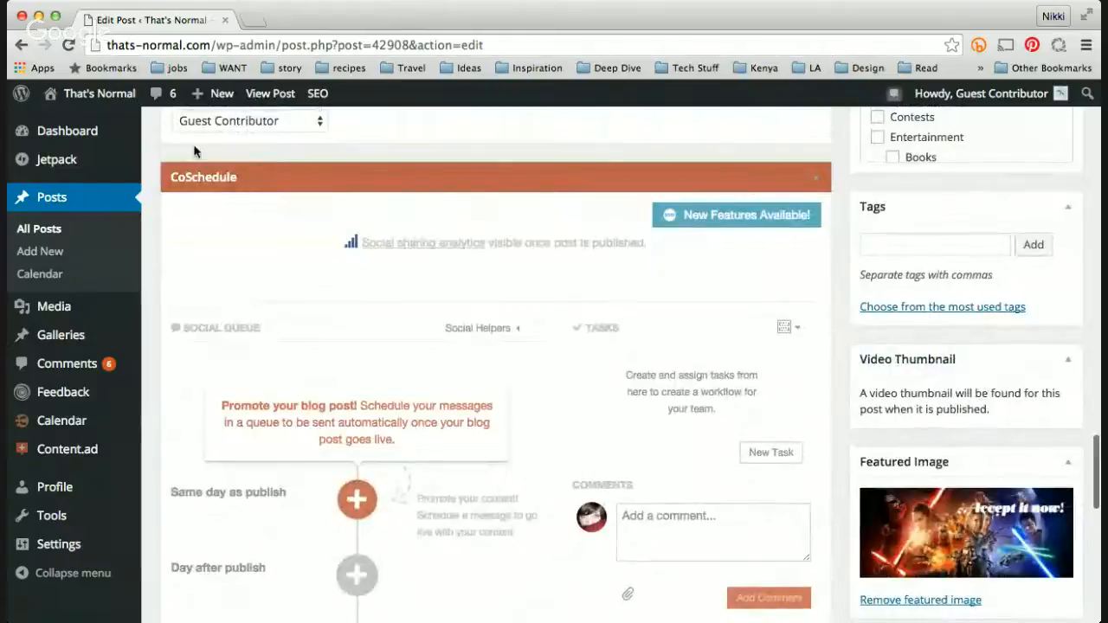
scroll(194, 152, down, 1)
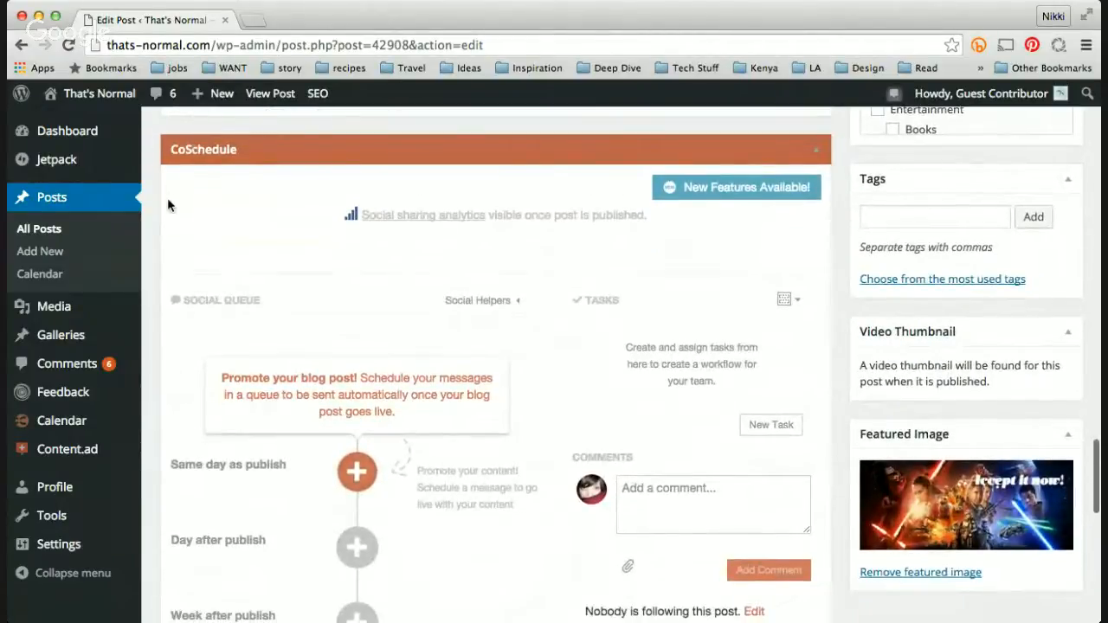
scroll(519, 298, down, 1)
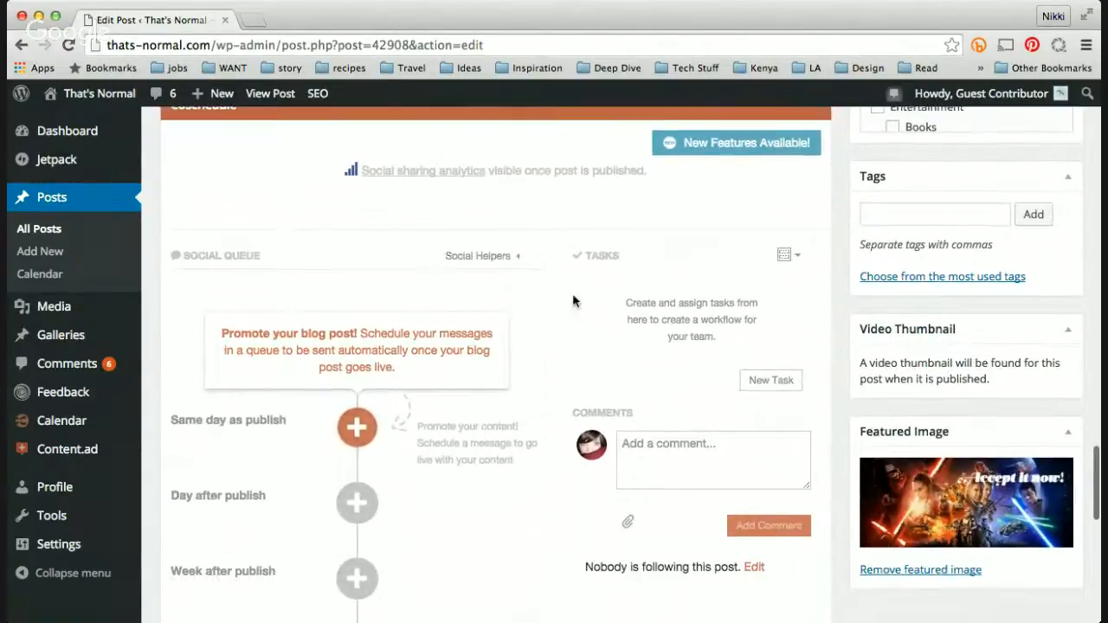
scroll(604, 321, up, 1)
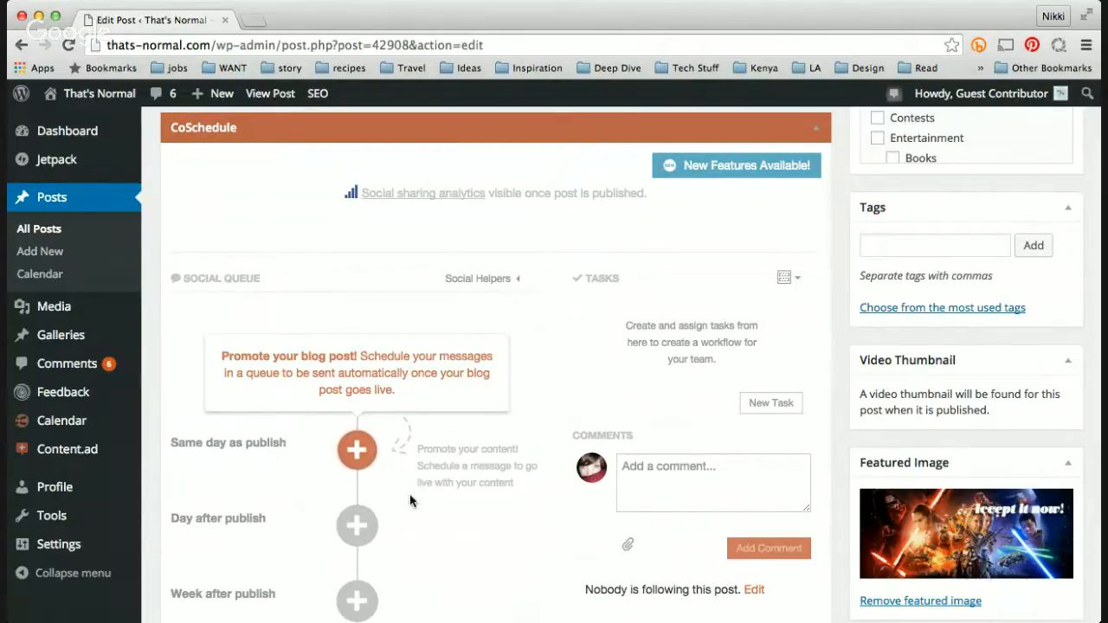
scroll(448, 517, down, 1)
scroll(448, 517, down, 3)
scroll(447, 517, down, 1)
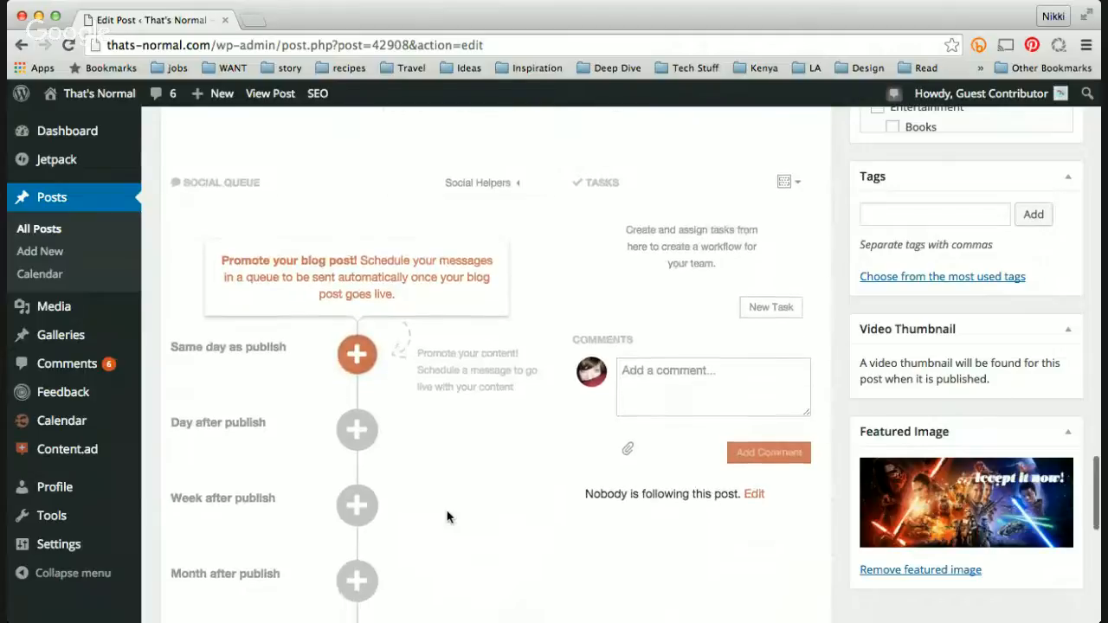
scroll(448, 517, down, 2)
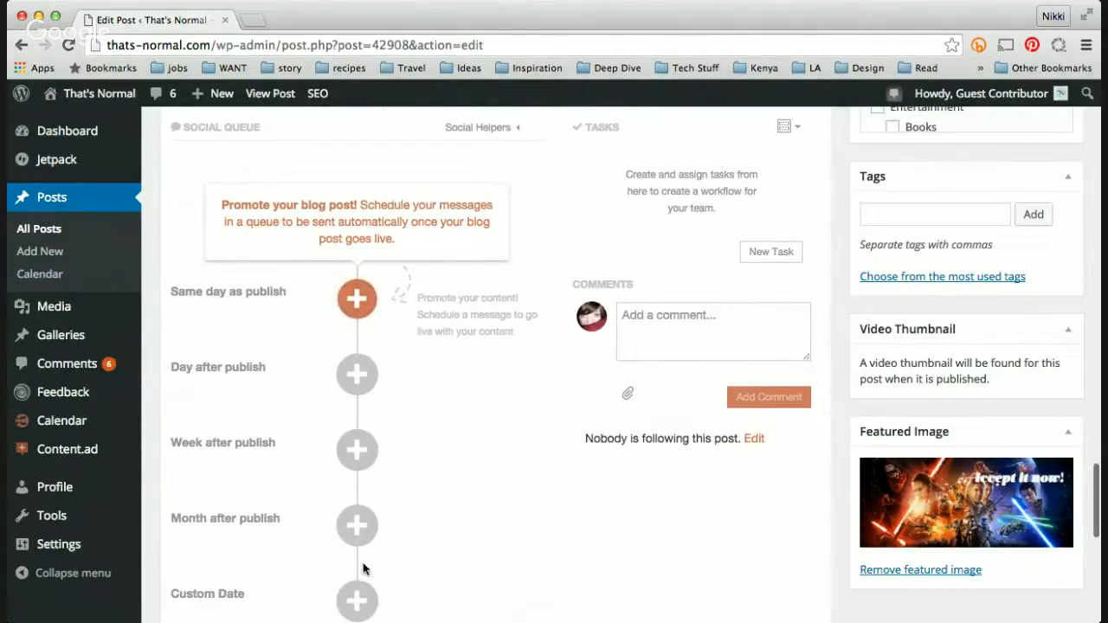
Step: Start a same-day-as-publish social message and pick the Thats_Normal Twitter profile
click(362, 299)
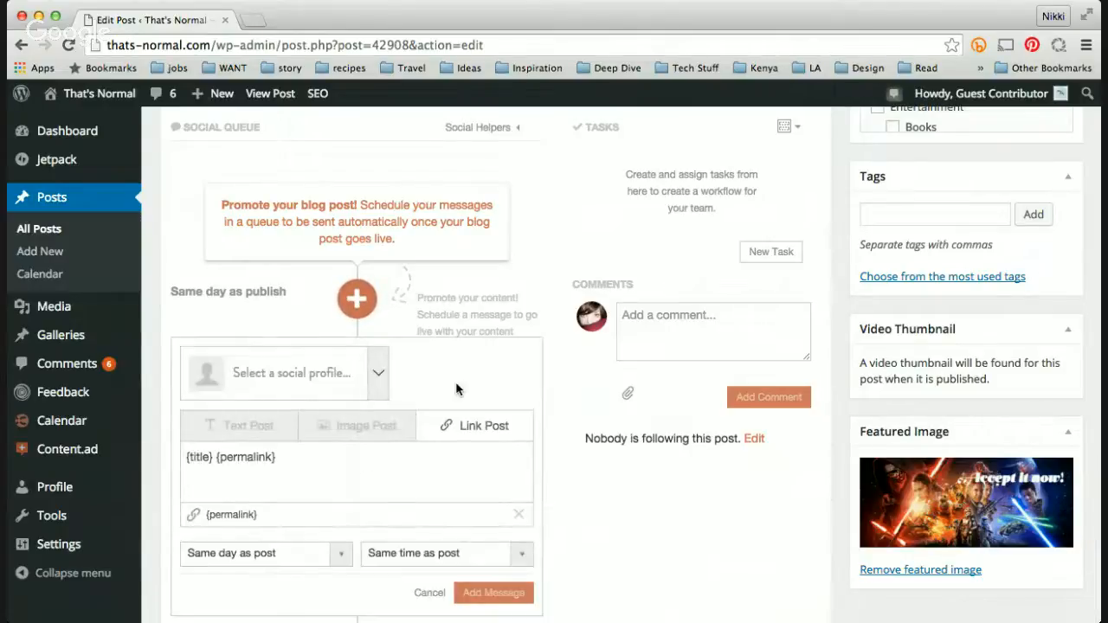
scroll(456, 384, down, 2)
scroll(456, 384, down, 1)
click(379, 238)
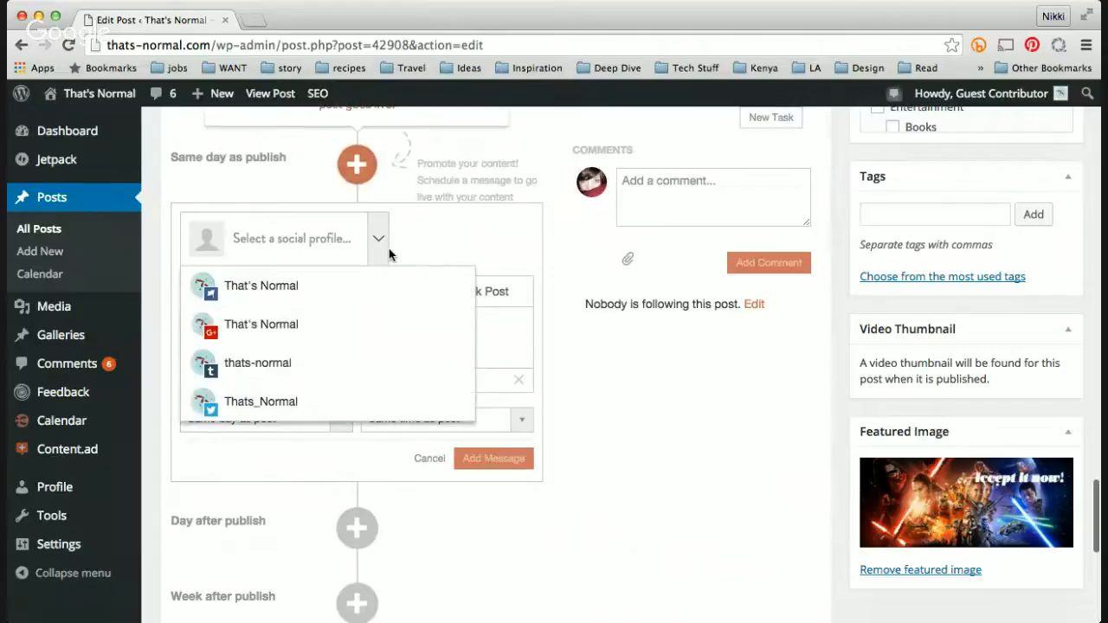
click(317, 241)
click(318, 241)
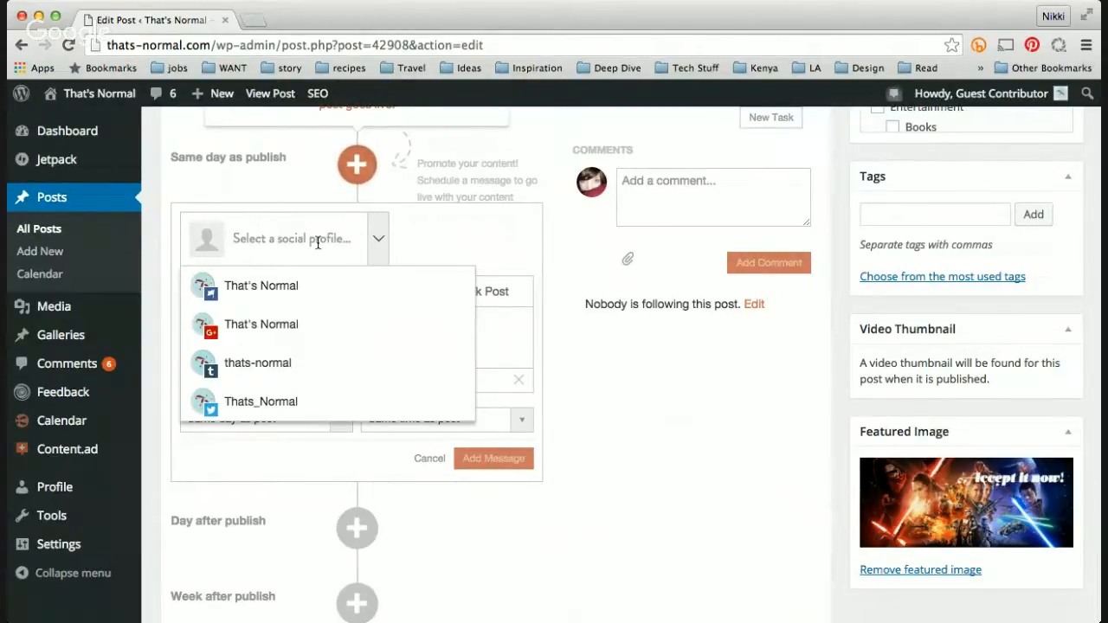
click(278, 404)
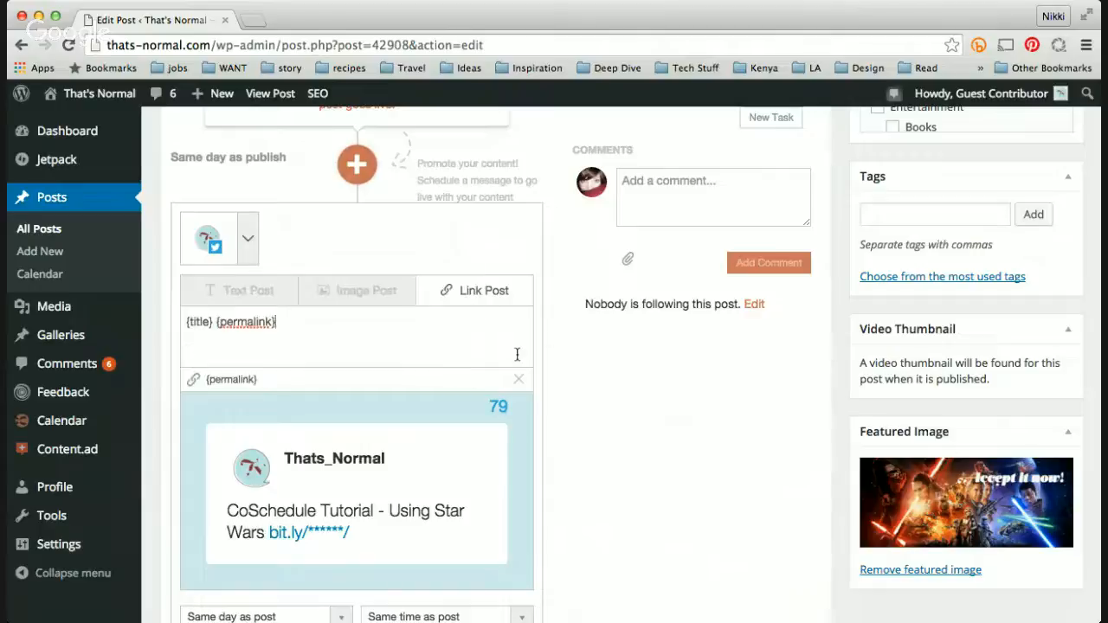
scroll(201, 339, down, 1)
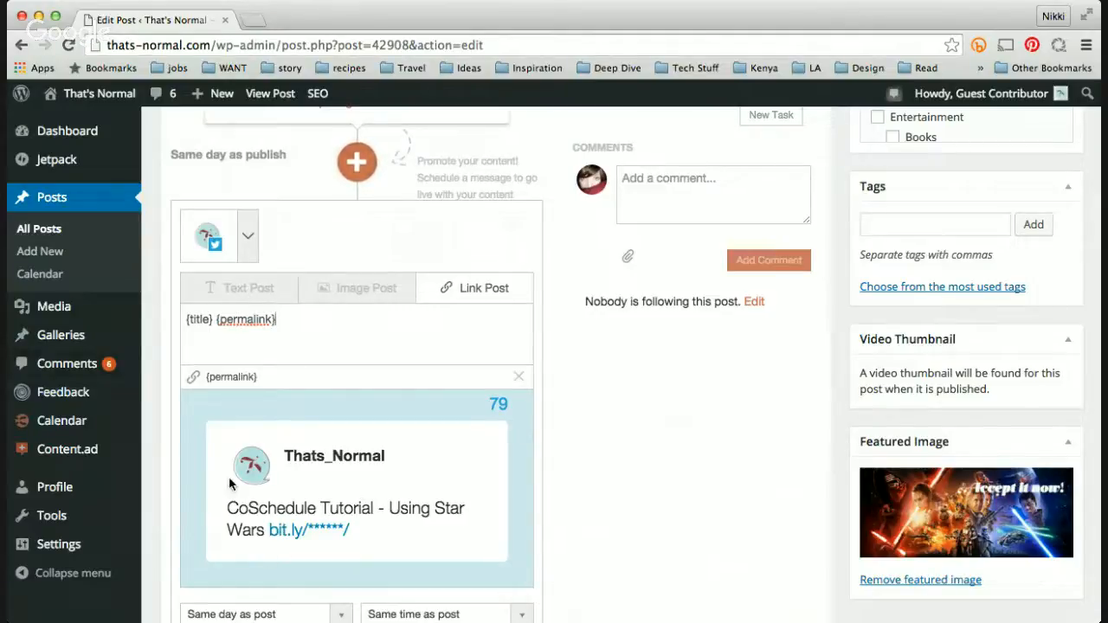
drag(211, 319, 181, 320)
text(I love )
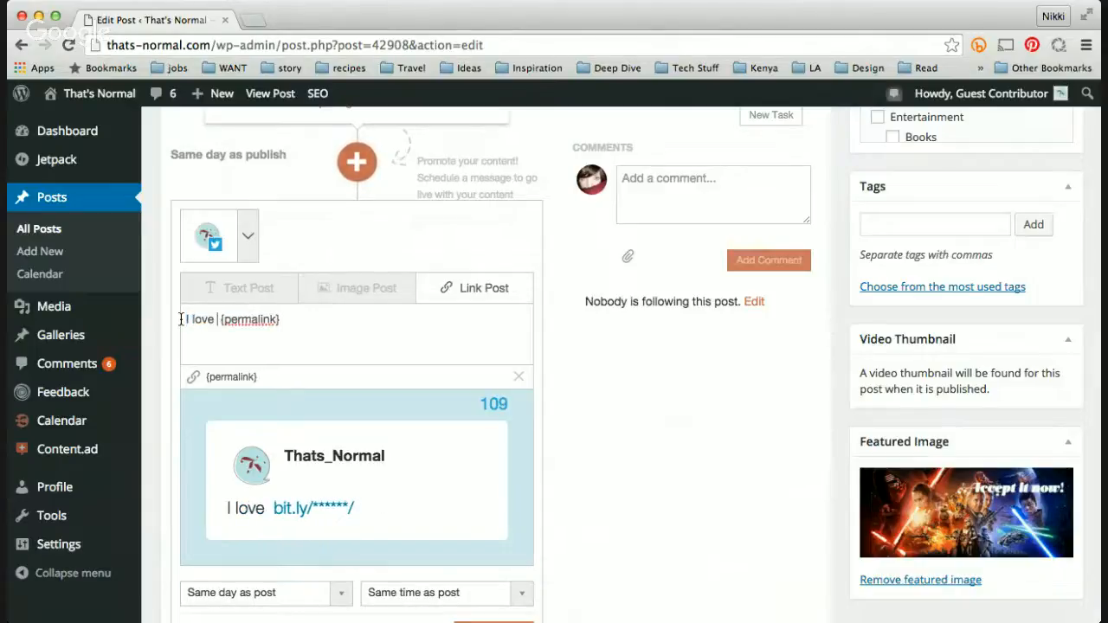
text(@CoSch)
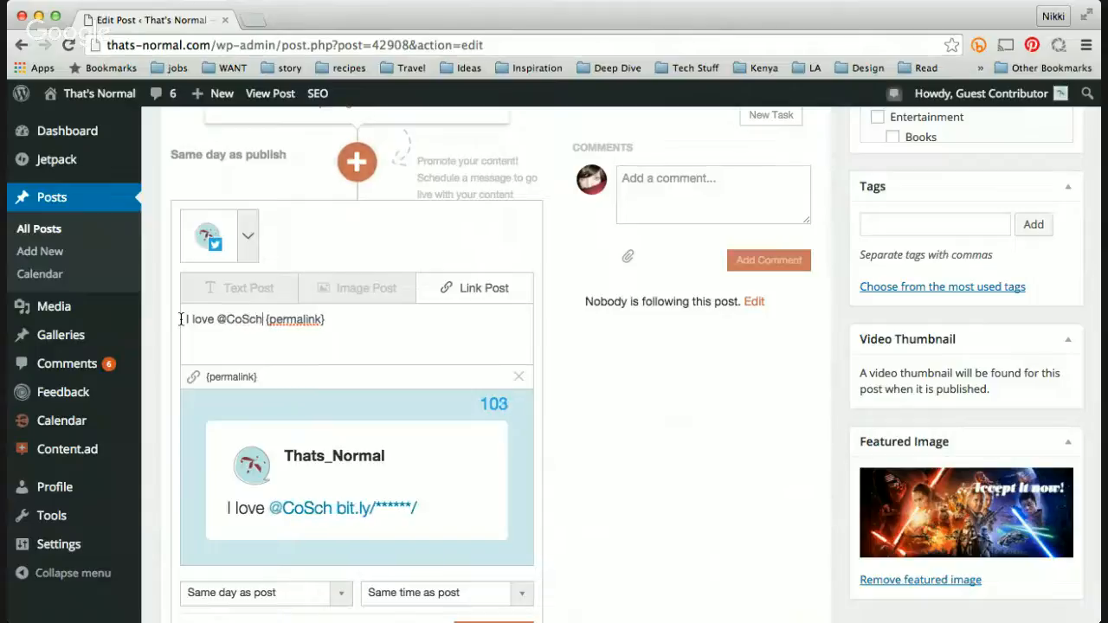
text(edule)
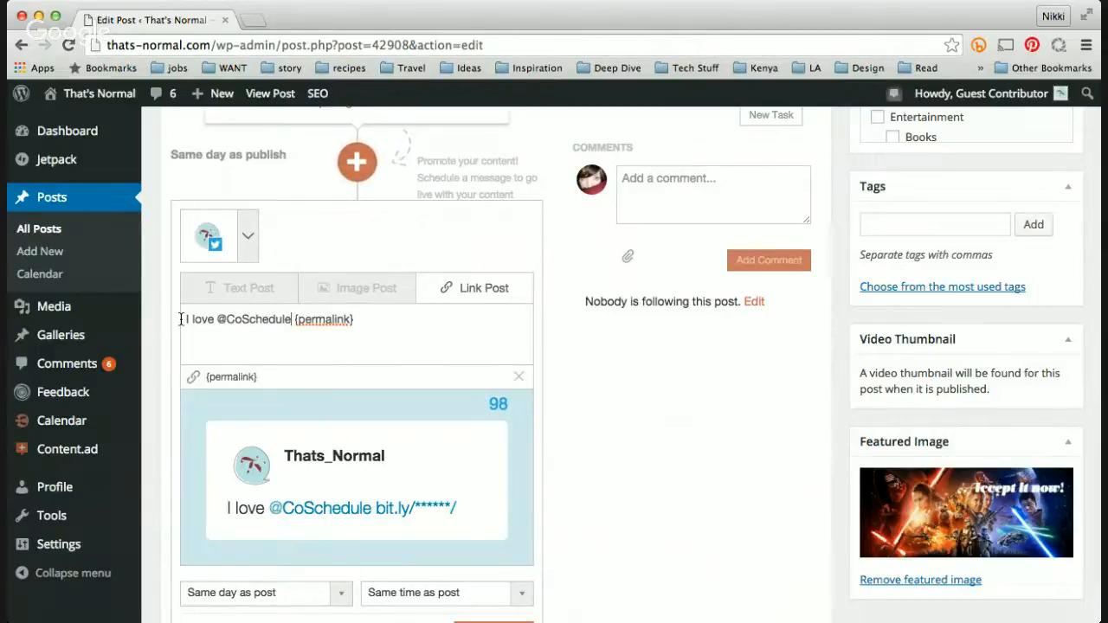
text( and @St )
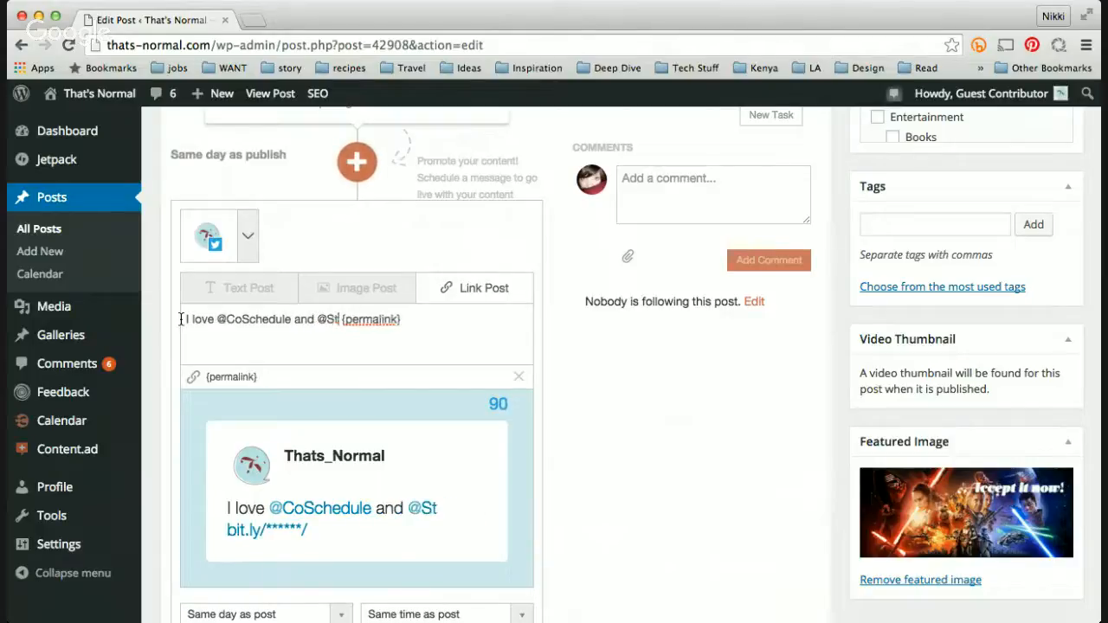
text(arWars! )
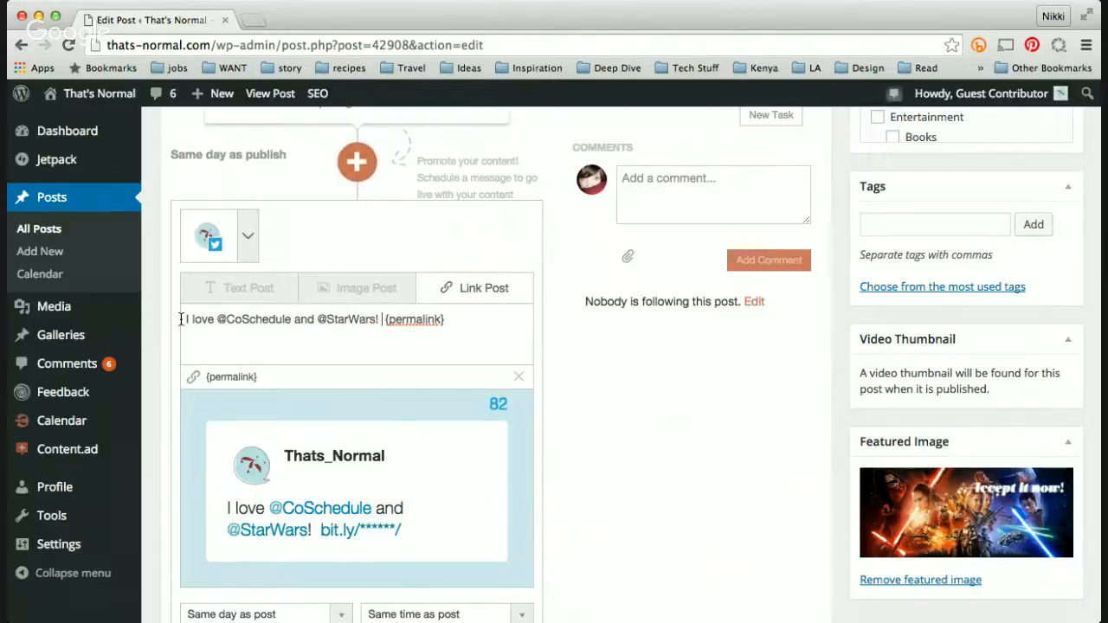
text(Didn't you)
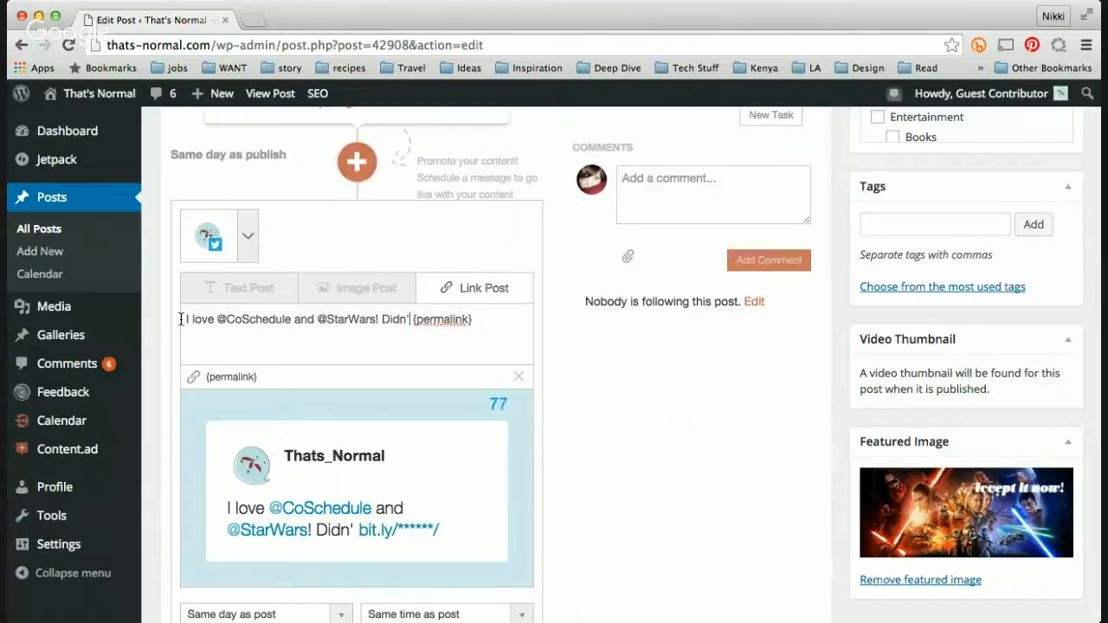
text( love #The)
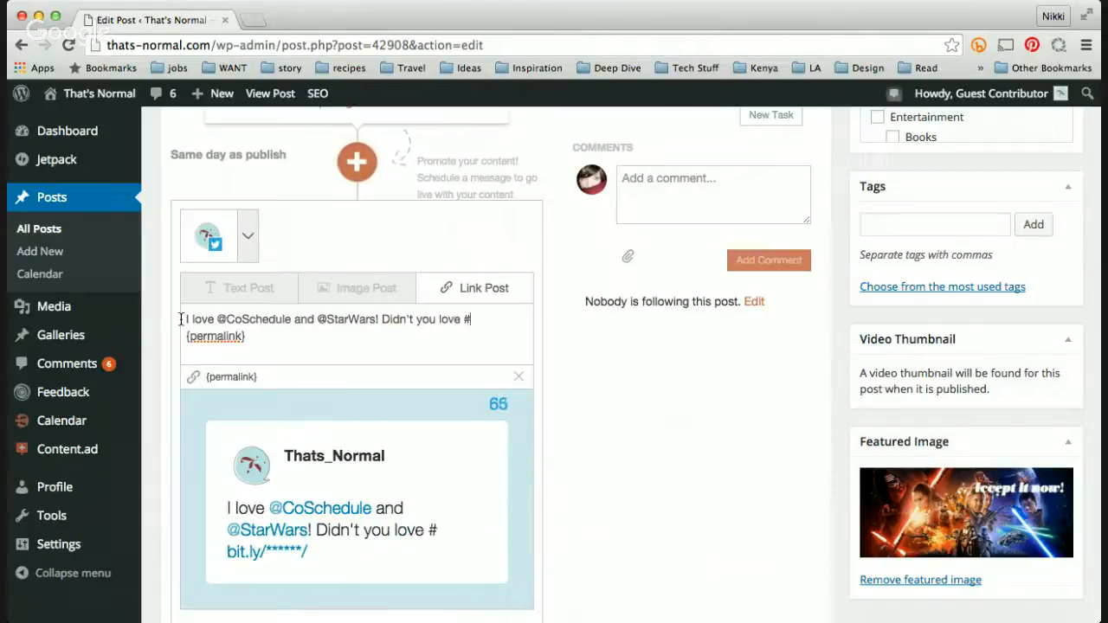
text(For)
text(ceAwak)
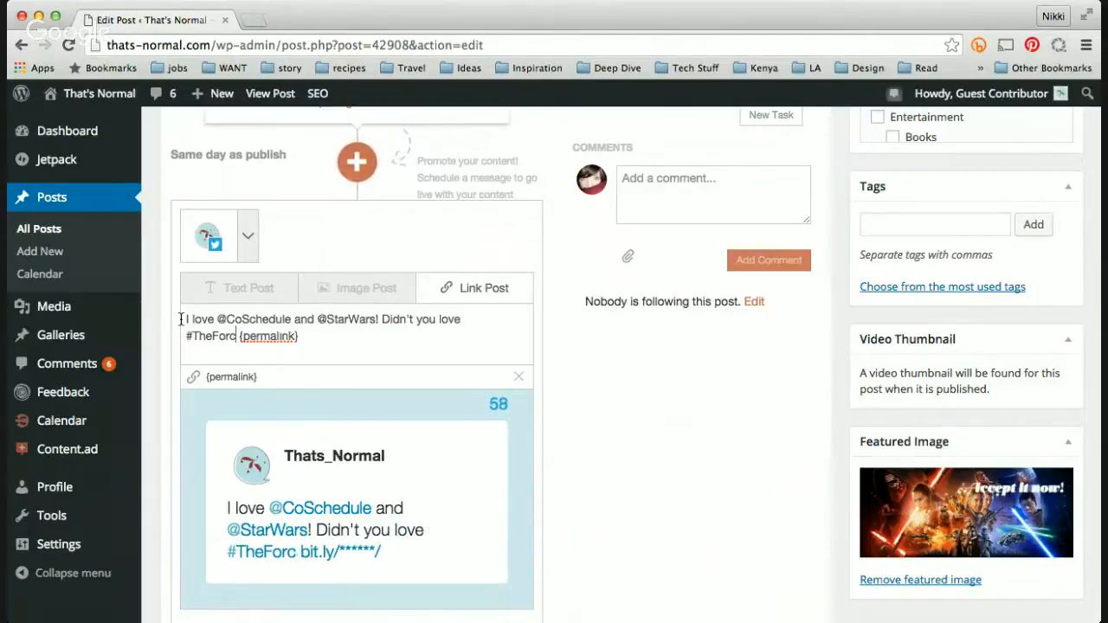
text(ens?)
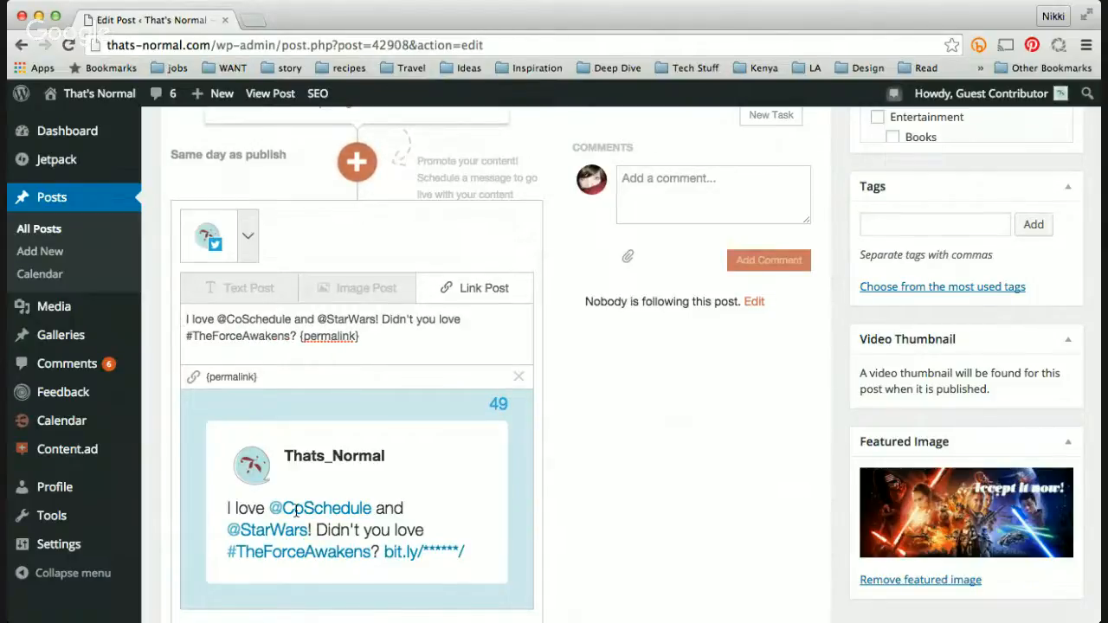
Step: Switch the social message type to Image Post
scroll(296, 510, down, 2)
scroll(296, 511, down, 1)
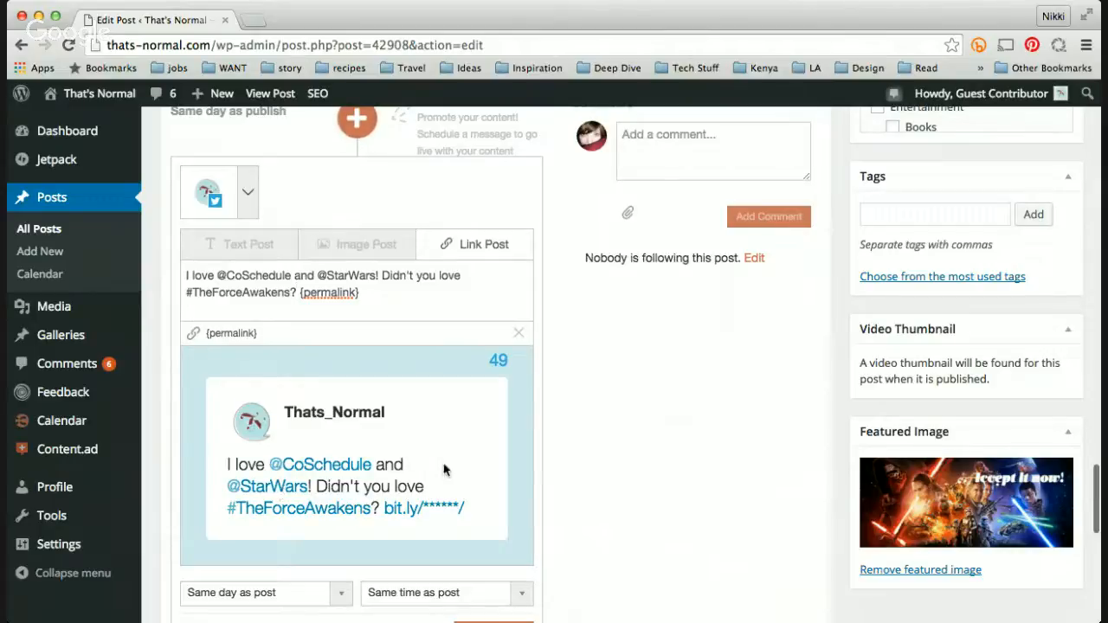
drag(516, 356, 488, 359)
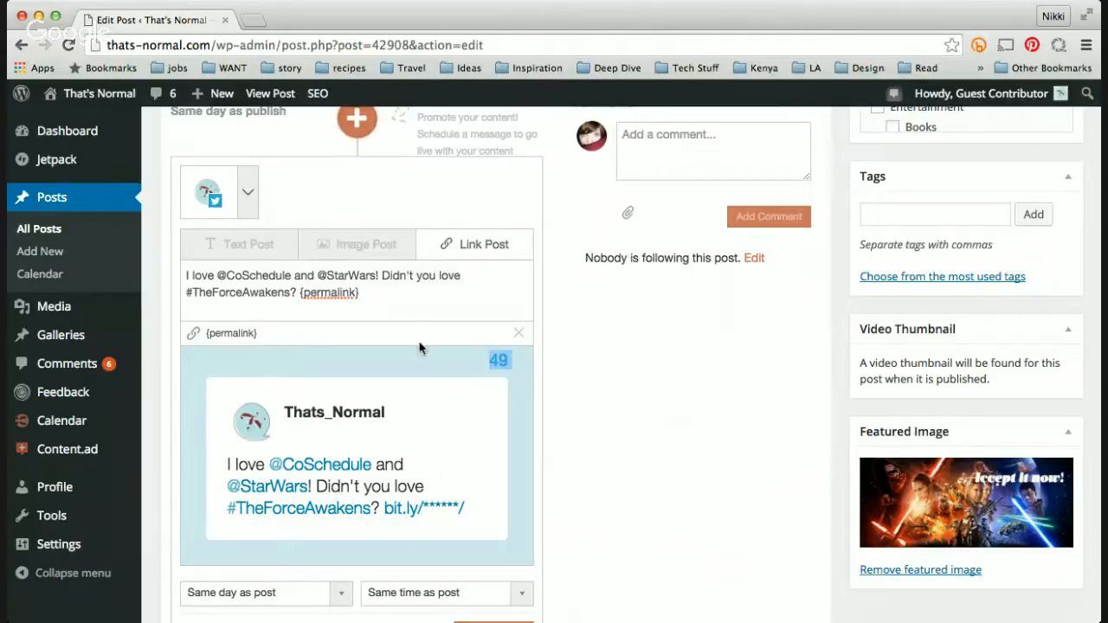
click(369, 294)
click(351, 257)
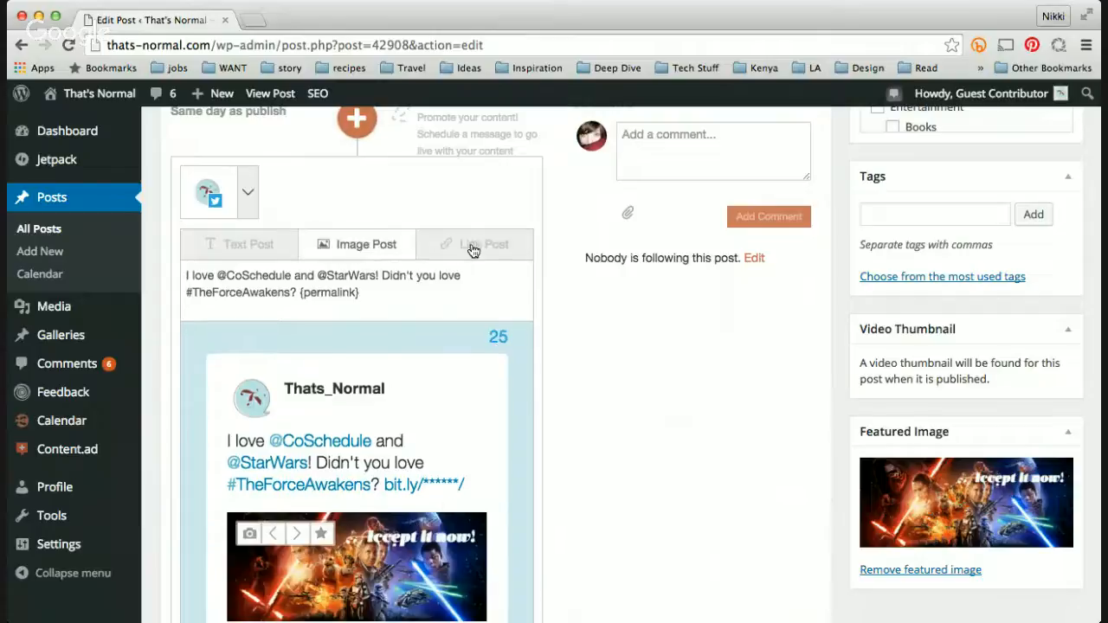
click(472, 246)
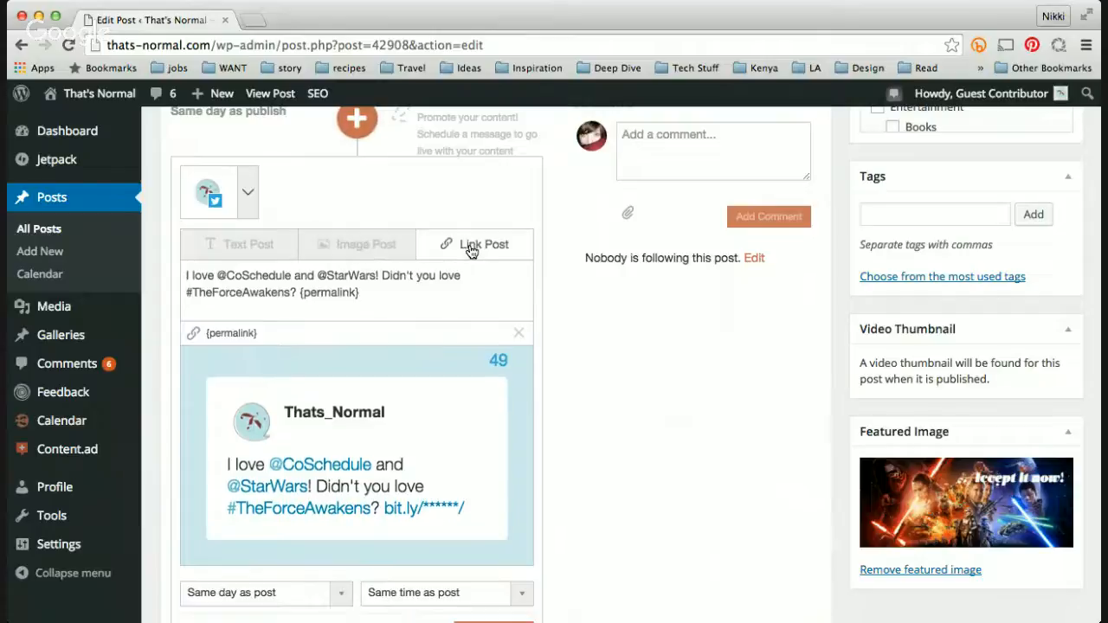
click(364, 258)
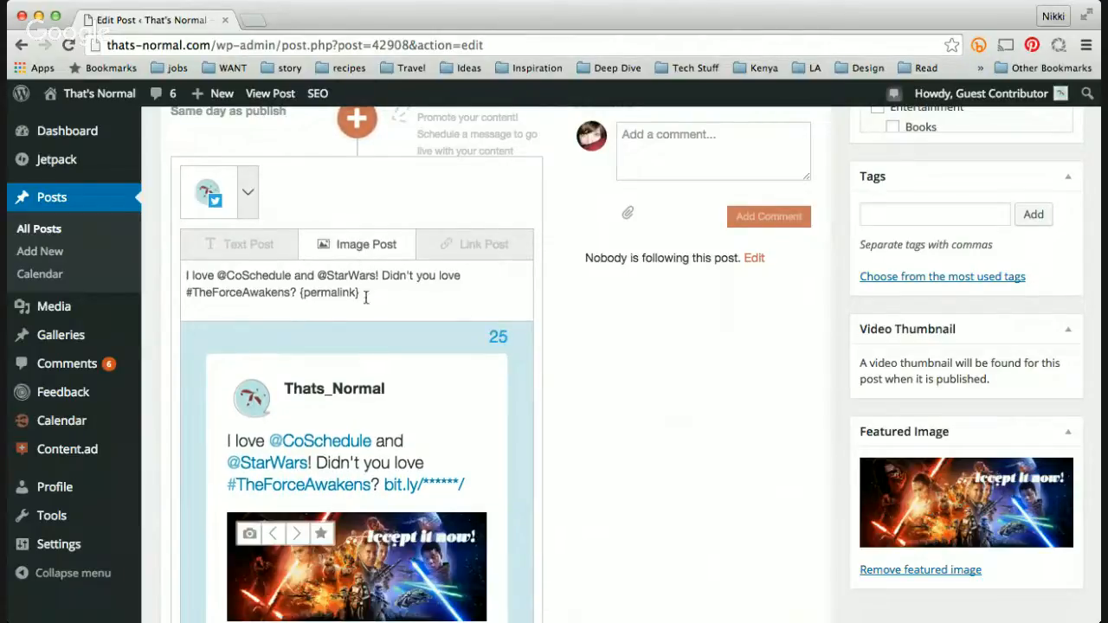
Step: Browse the available images for the image post, settling on the Star Wars poster image
scroll(366, 381, down, 2)
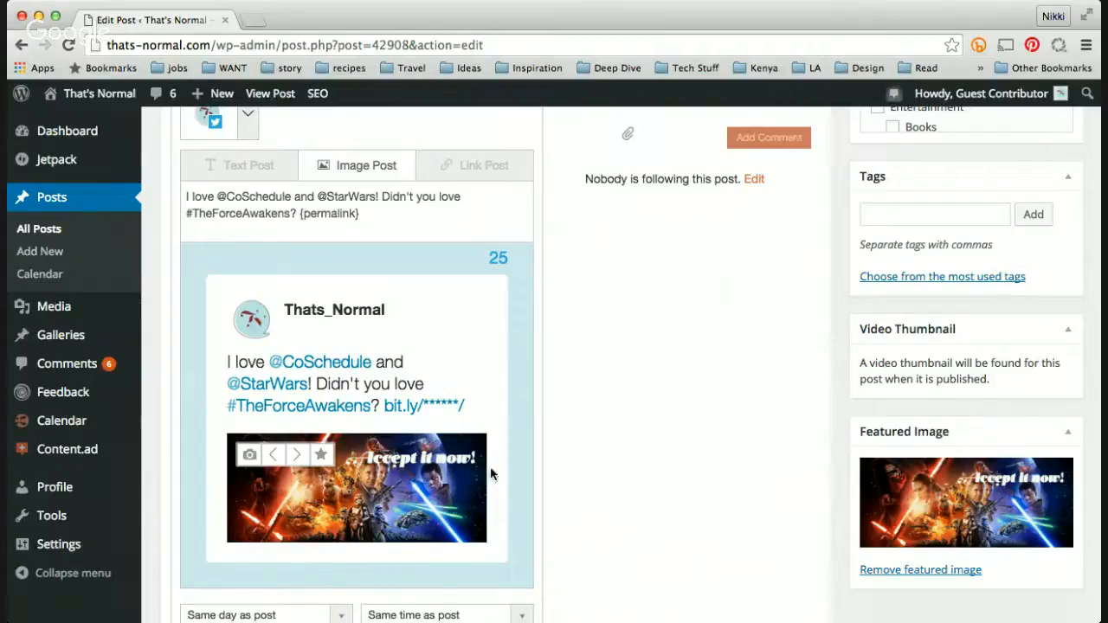
click(295, 459)
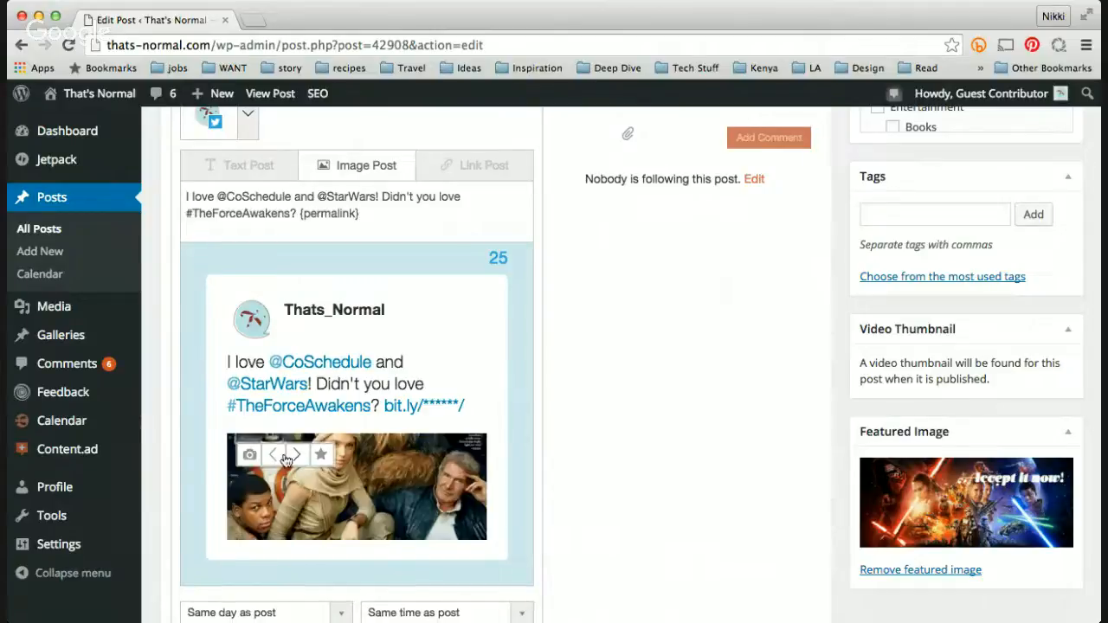
click(277, 459)
click(297, 456)
click(298, 458)
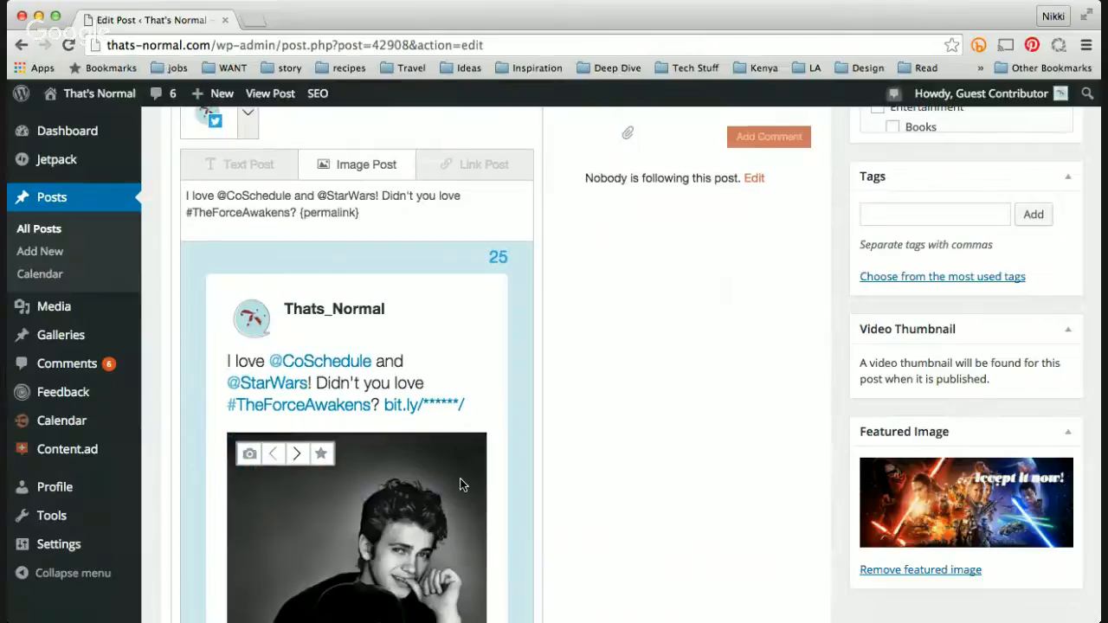
scroll(459, 481, down, 3)
scroll(460, 485, up, 2)
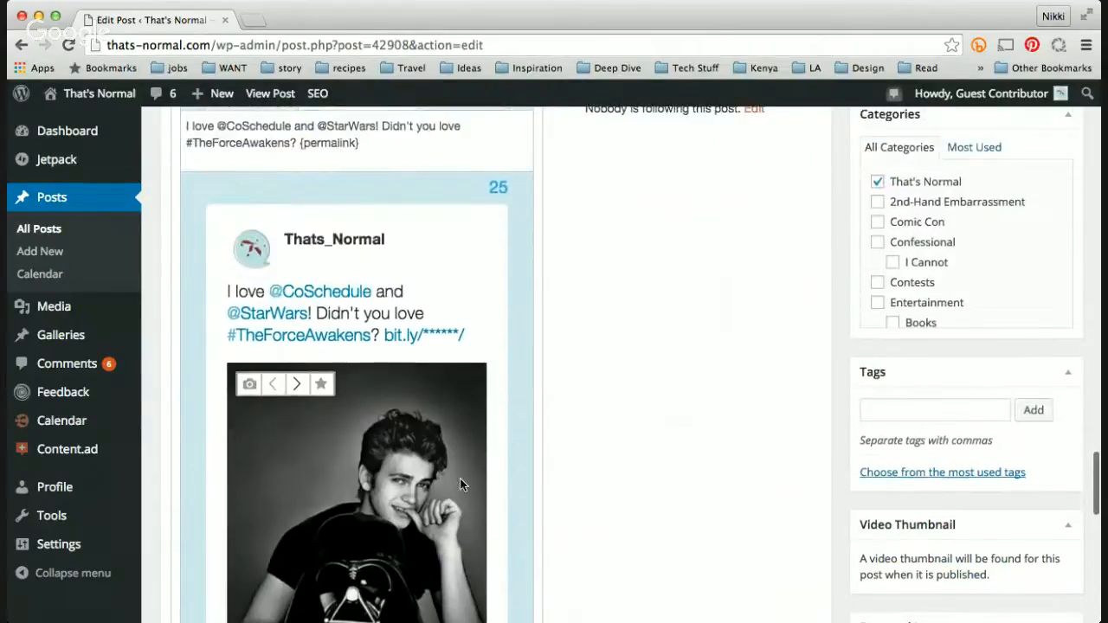
click(297, 386)
click(296, 390)
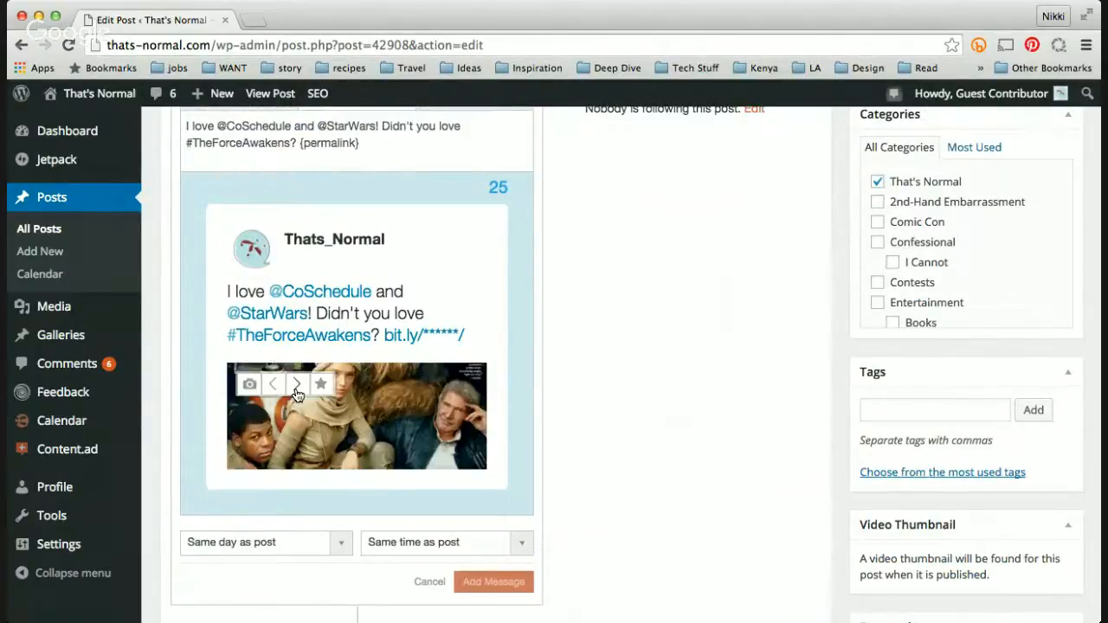
click(296, 390)
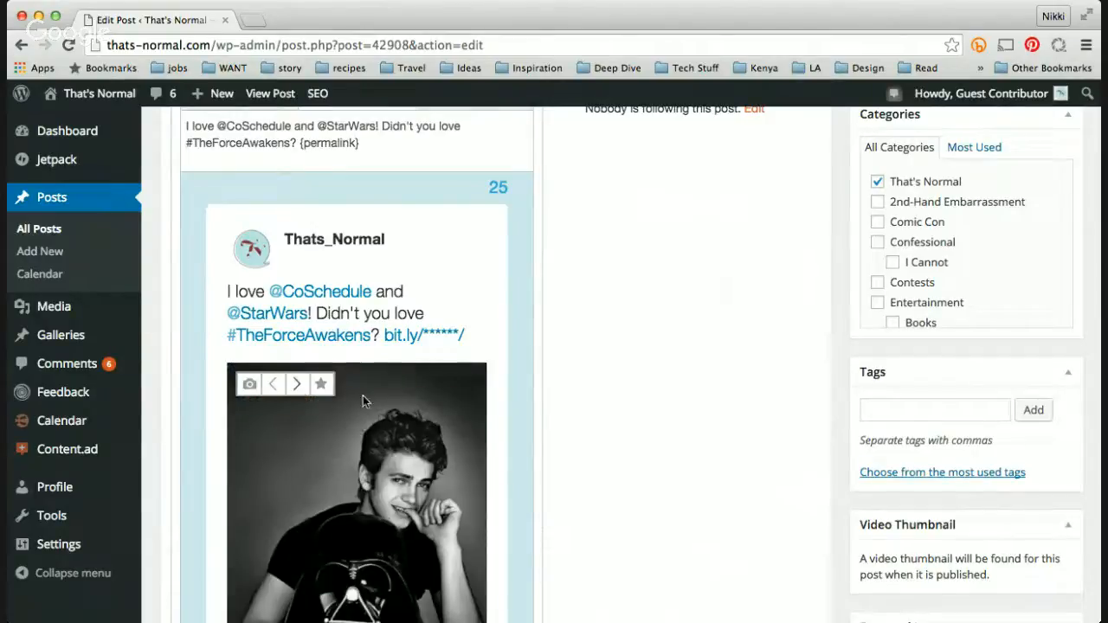
click(297, 387)
click(296, 387)
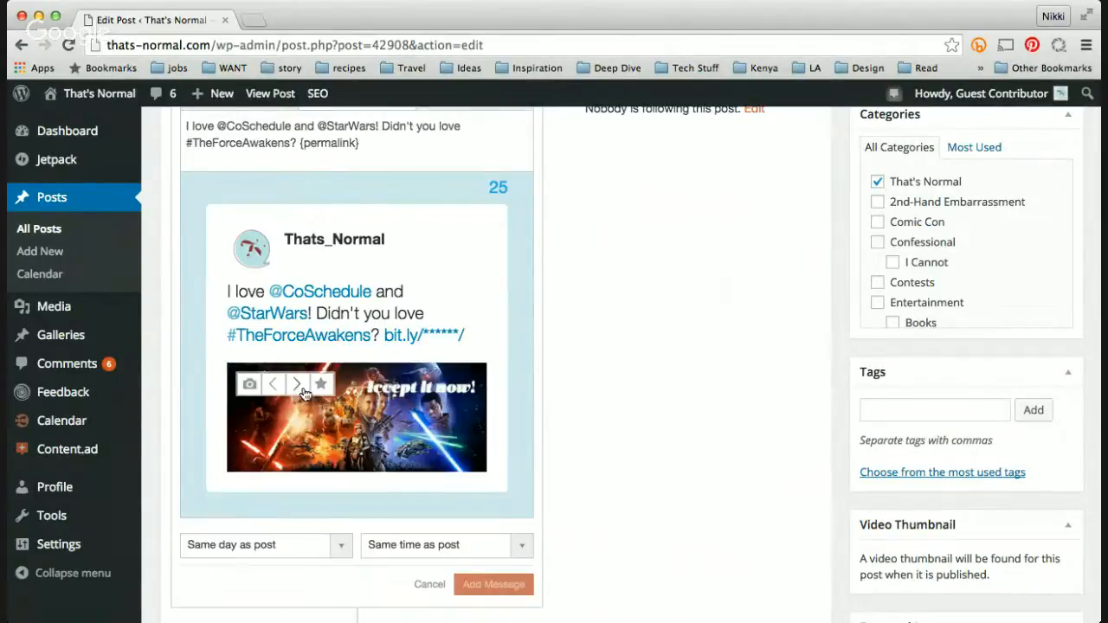
Step: Schedule the message for the same day as the post, 3 hours after post
scroll(495, 439, down, 1)
scroll(495, 447, down, 4)
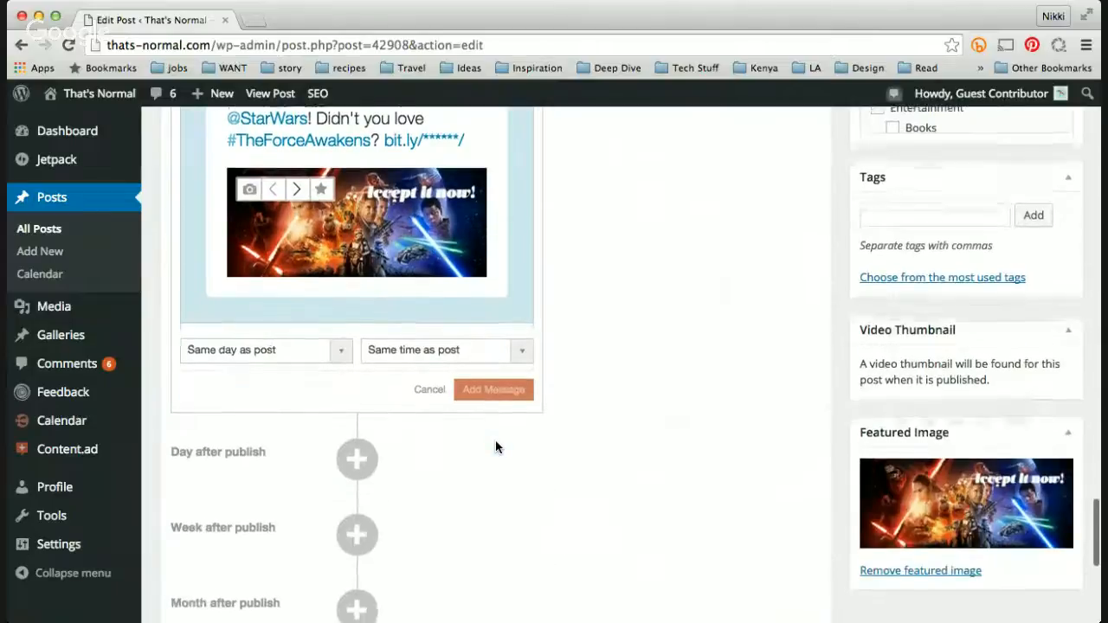
click(289, 343)
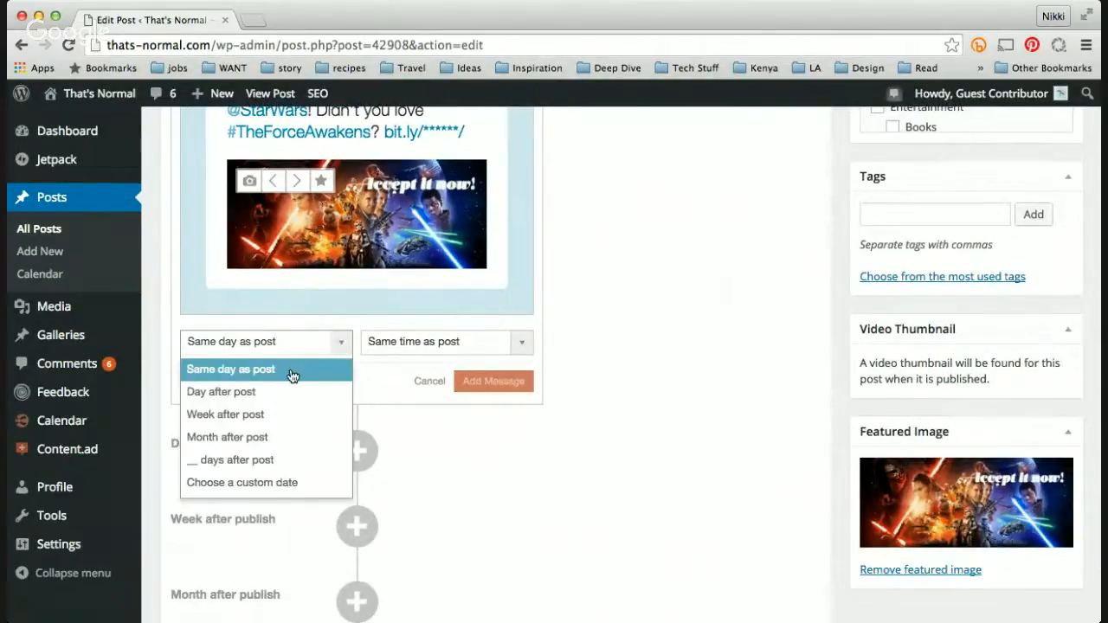
click(292, 372)
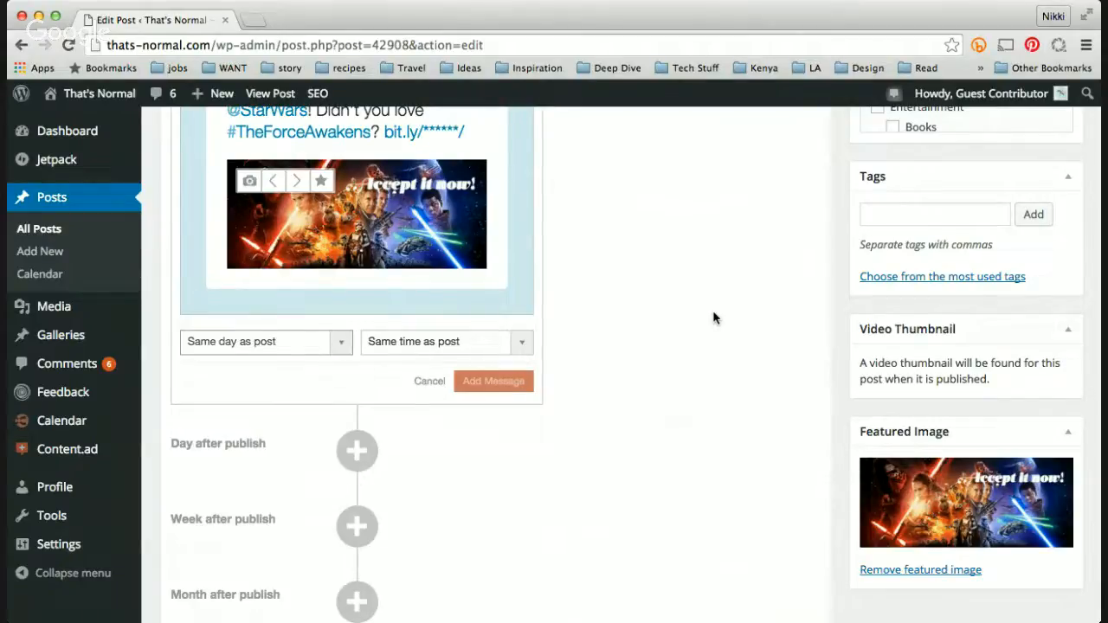
click(507, 343)
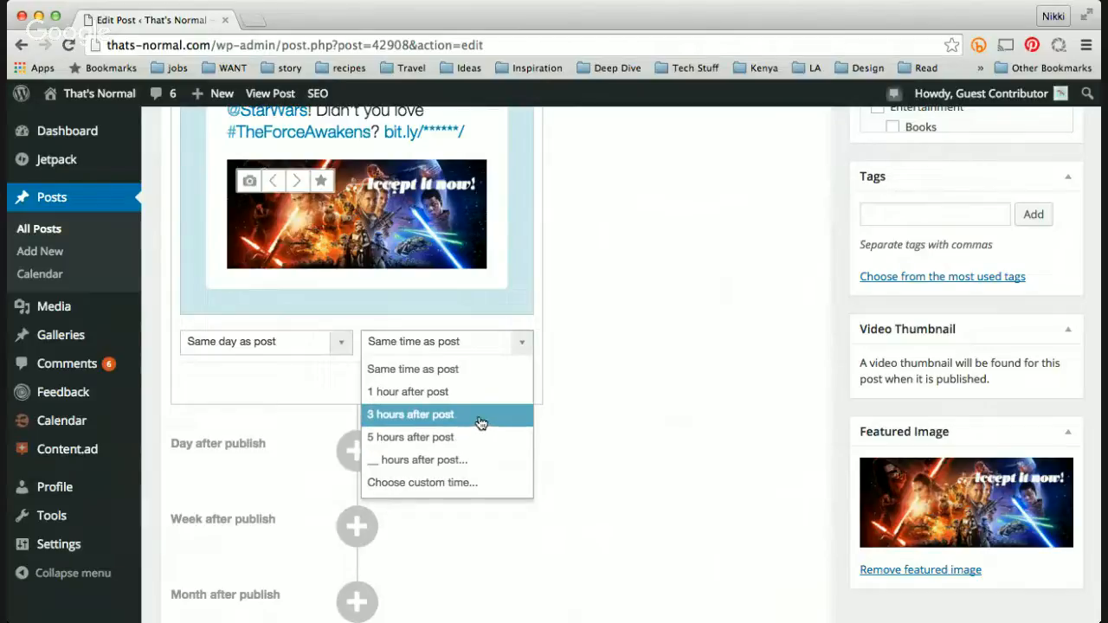
click(480, 419)
click(530, 347)
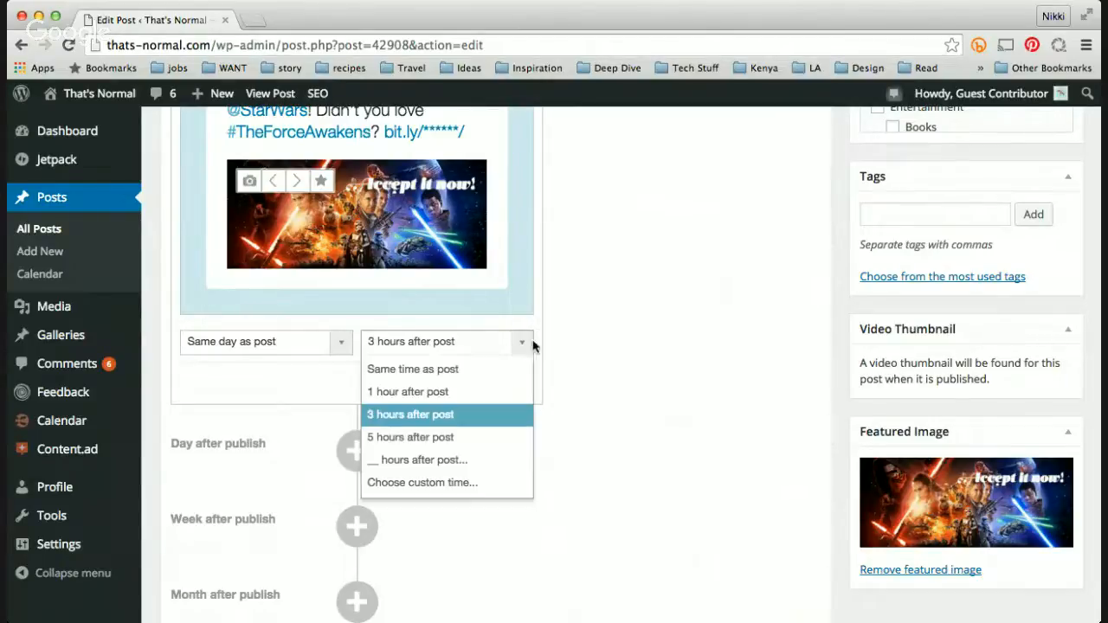
click(445, 460)
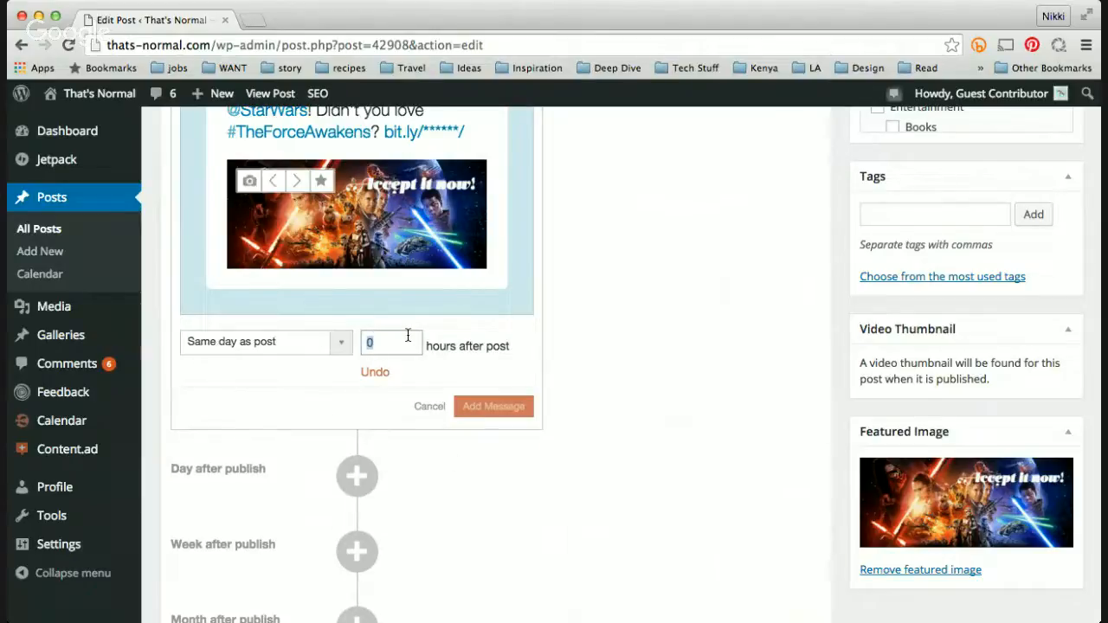
click(375, 372)
Step: Change the message time to a custom time of 09:32 PM and add the message to the queue
click(520, 344)
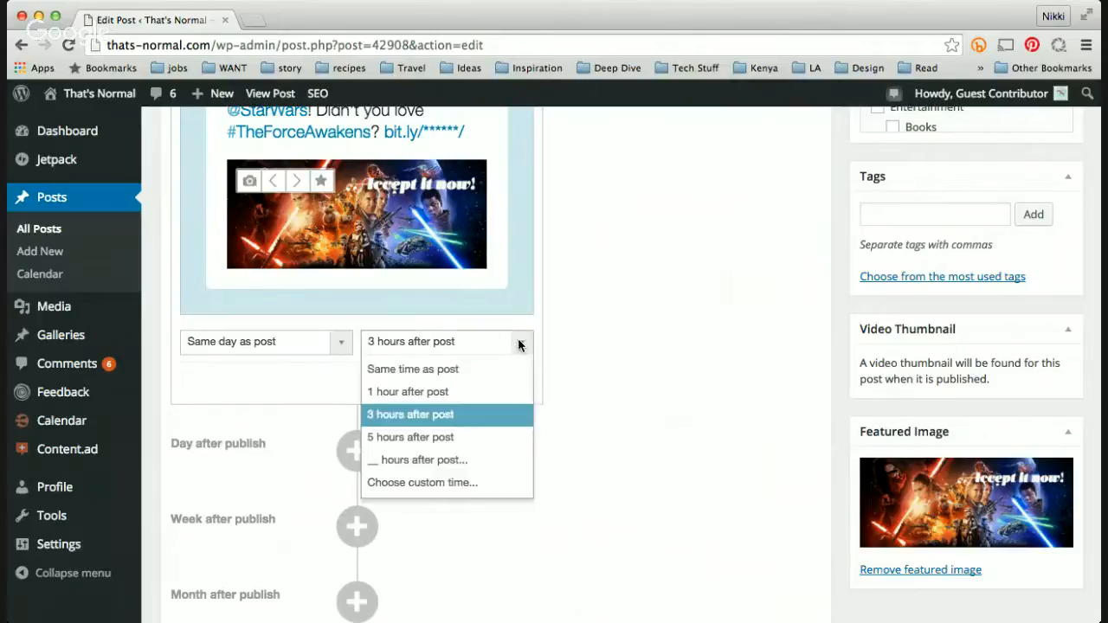
click(480, 483)
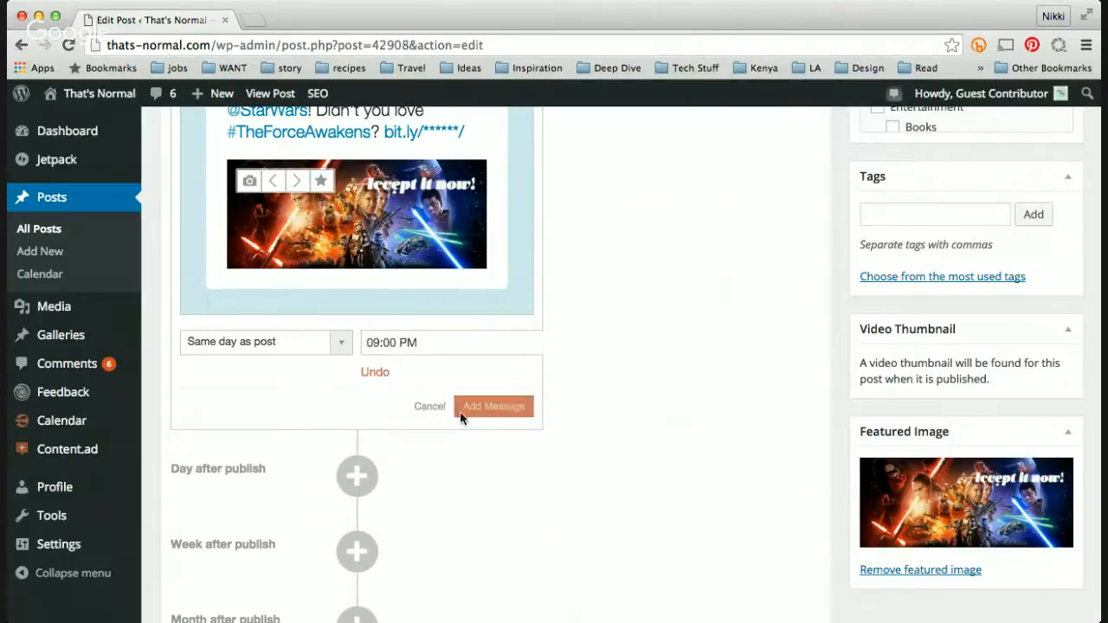
click(383, 341)
click(390, 341)
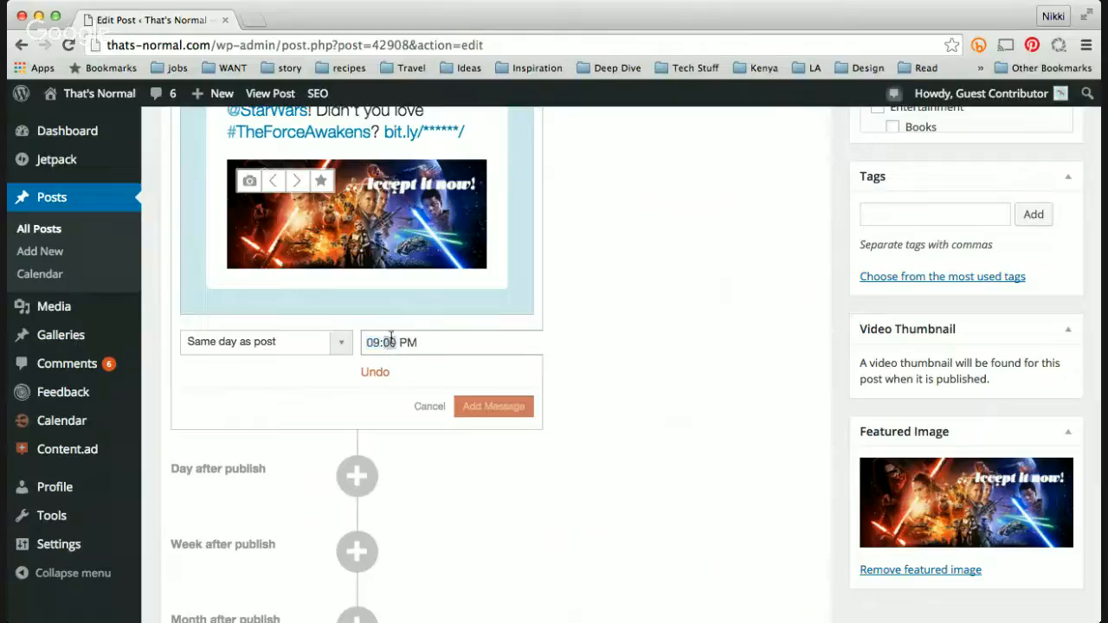
text(32)
scroll(513, 379, up, 5)
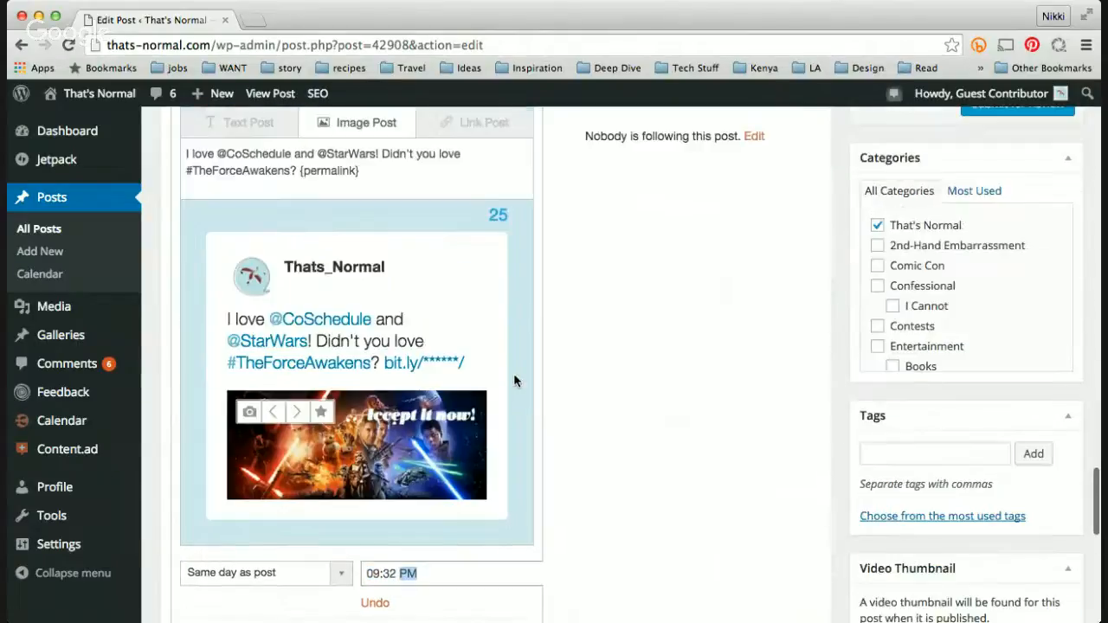
scroll(513, 380, down, 3)
scroll(514, 380, down, 3)
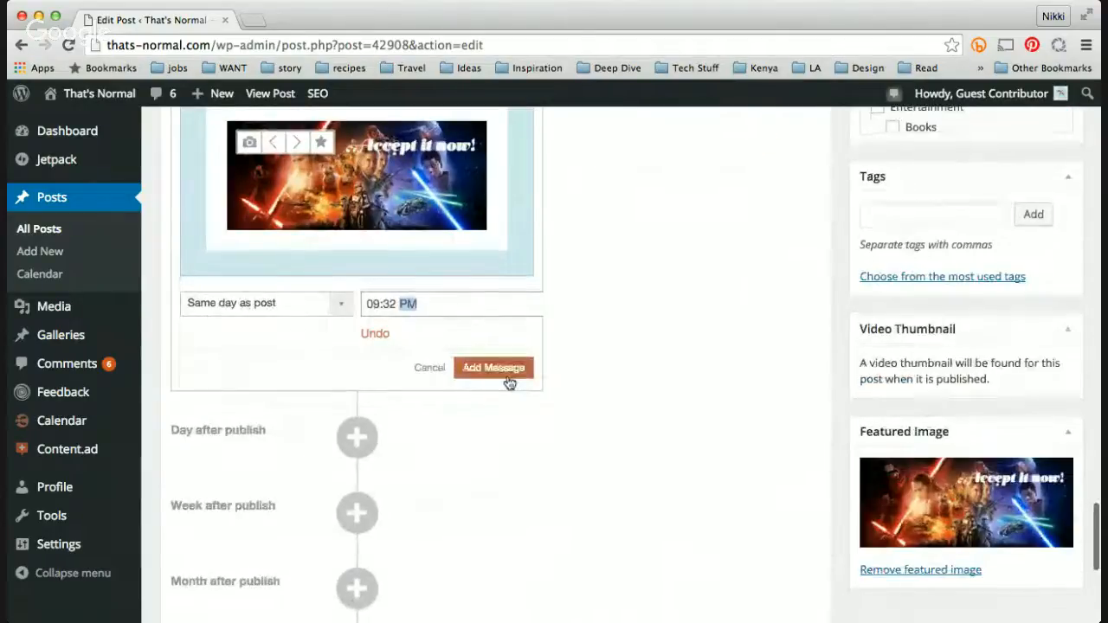
click(507, 378)
Step: Open the scheduled Twitter message for editing, copy its entire text, and save it
scroll(528, 343, up, 2)
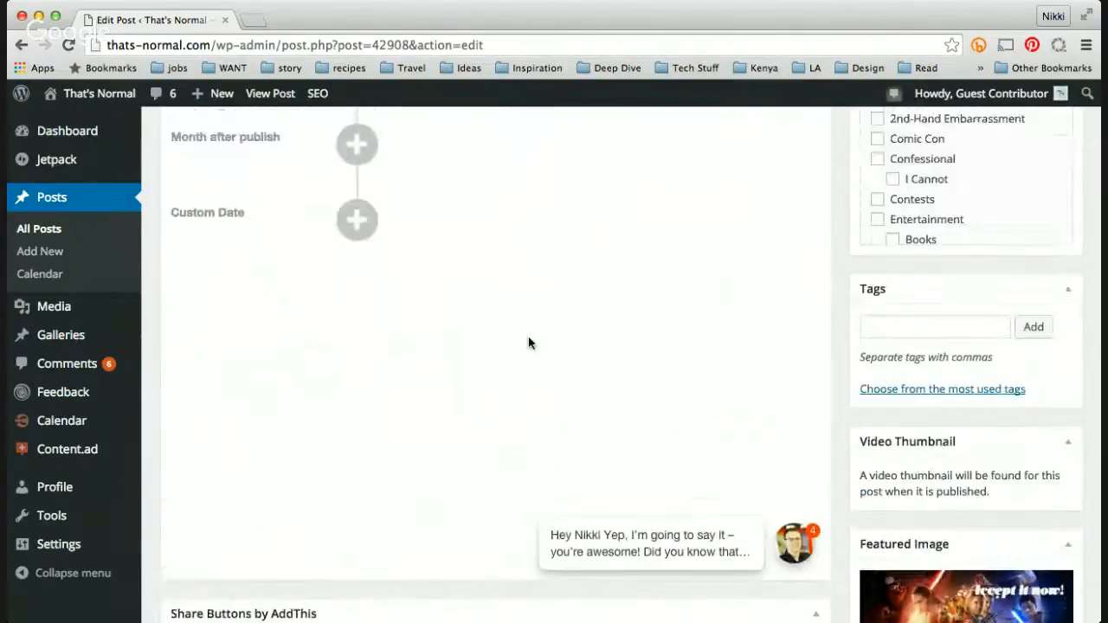
scroll(528, 342, up, 5)
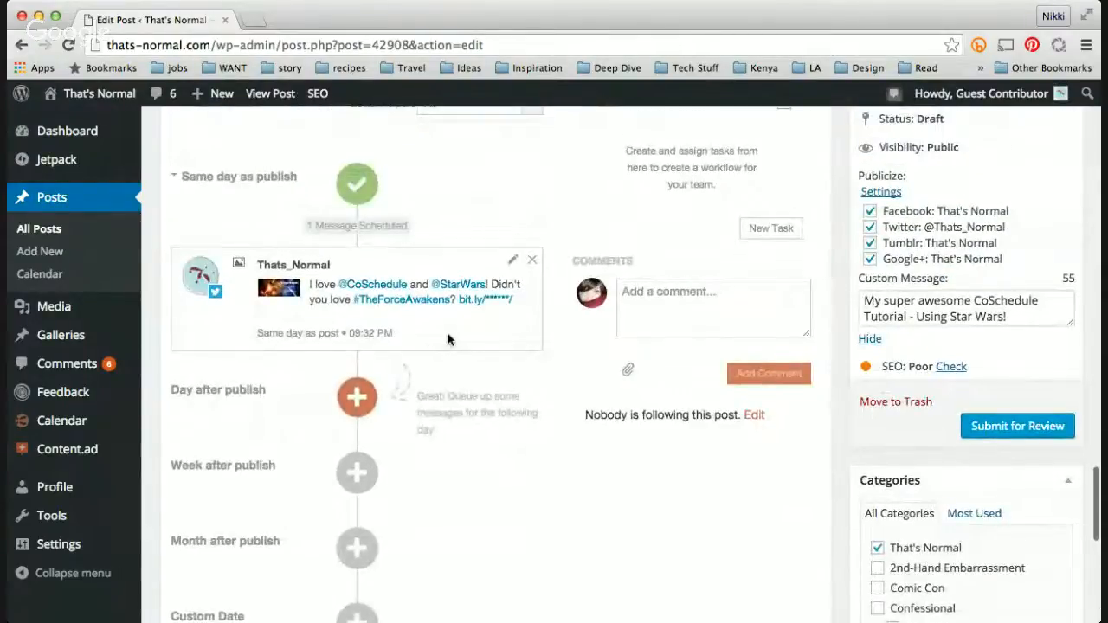
scroll(437, 318, up, 1)
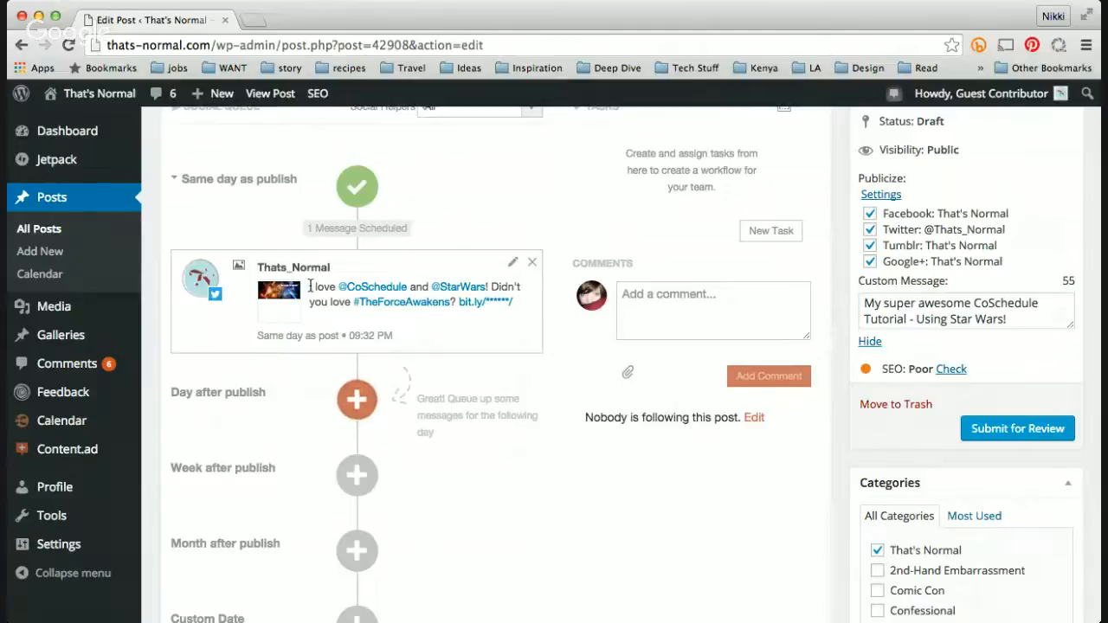
click(513, 263)
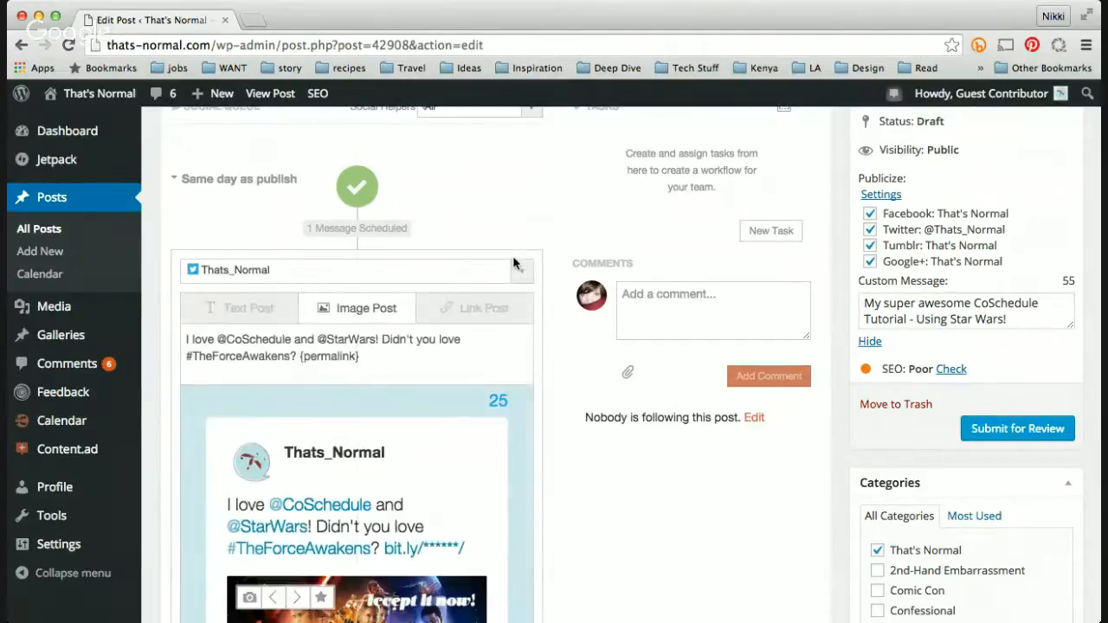
scroll(429, 391, down, 3)
click(395, 249)
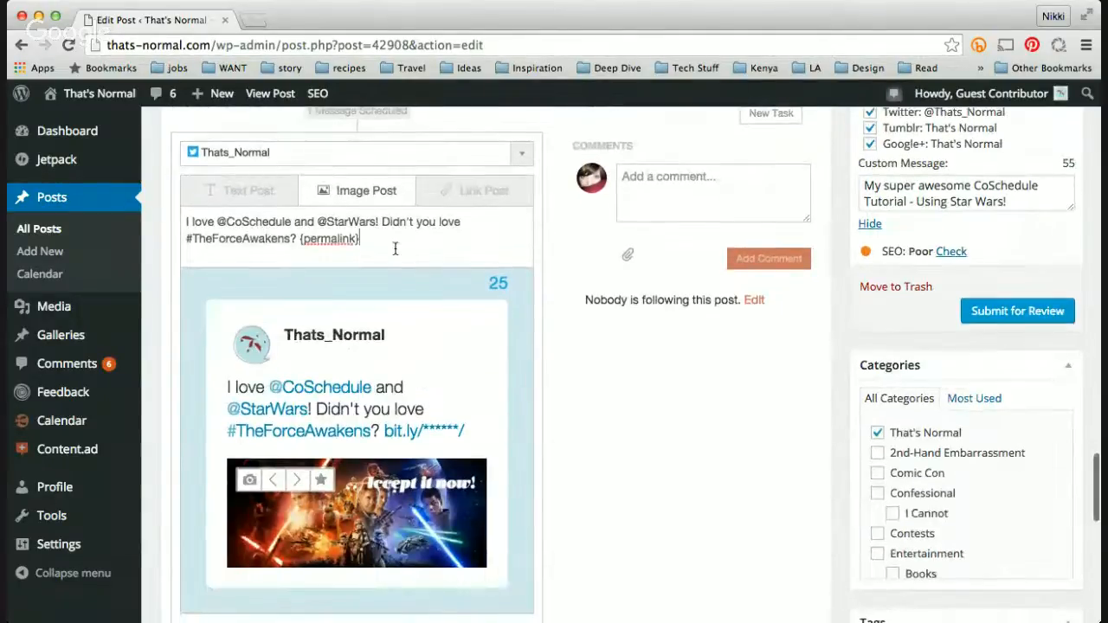
key(super+a)
key(super+c)
click(395, 249)
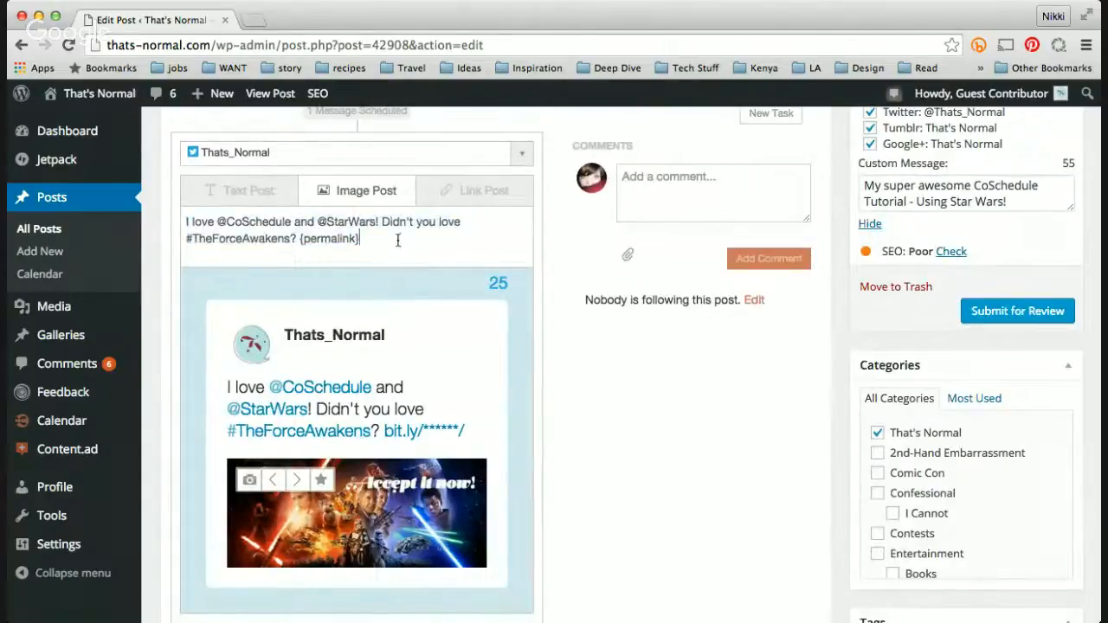
scroll(394, 250, down, 7)
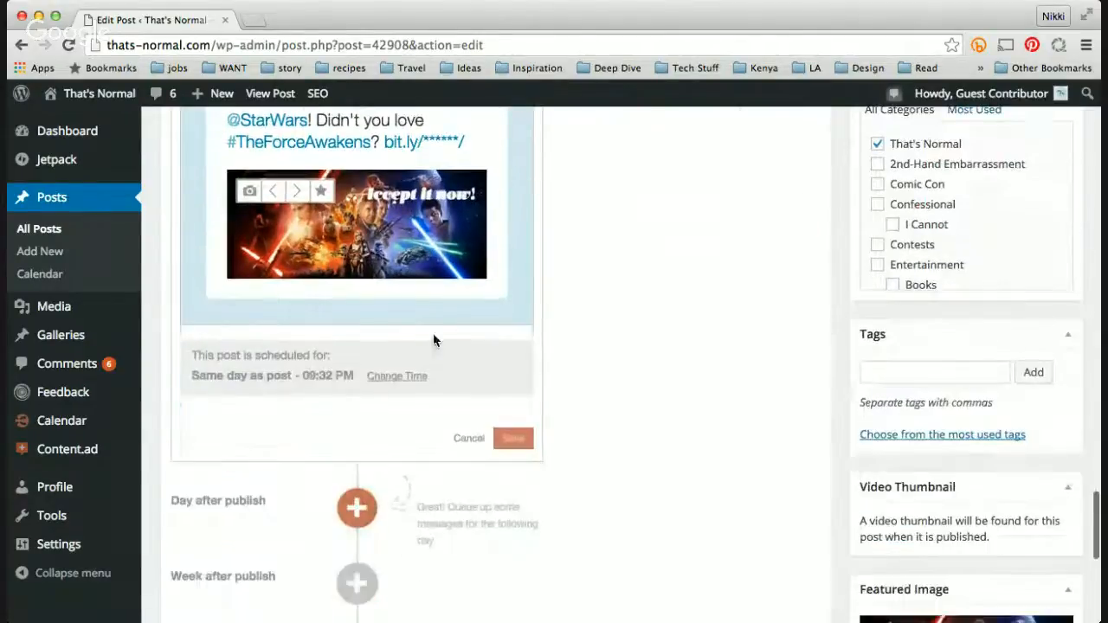
click(513, 439)
Step: Start another same-day-as-publish message and select the Google+, Facebook and tumblr That's Normal profiles for it
scroll(551, 360, down, 3)
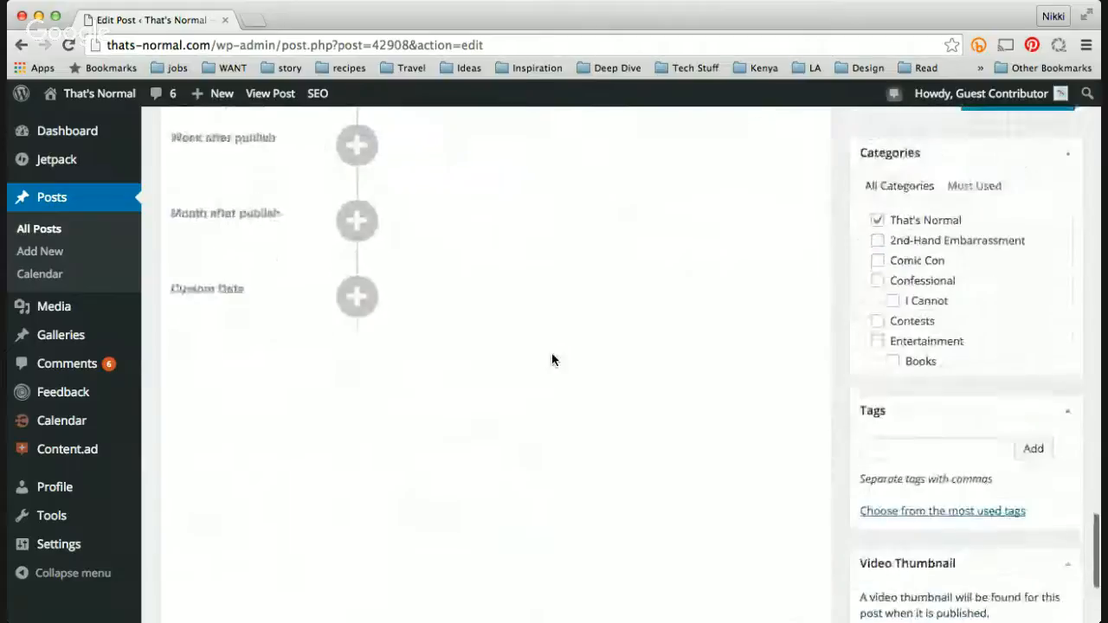
scroll(552, 360, up, 10)
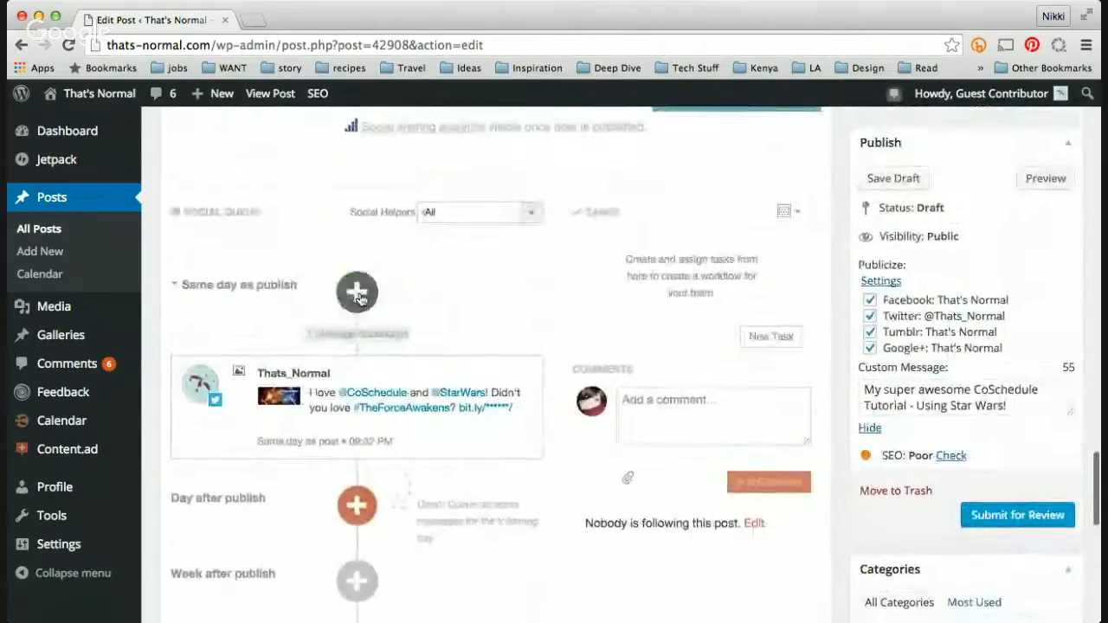
click(355, 291)
scroll(340, 393, down, 2)
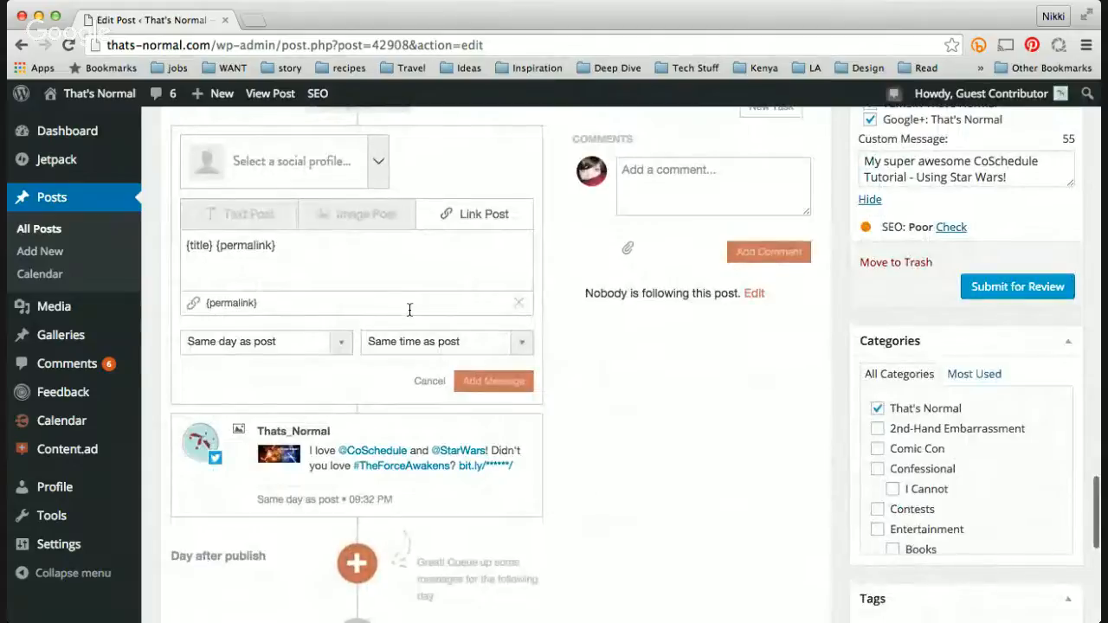
click(379, 162)
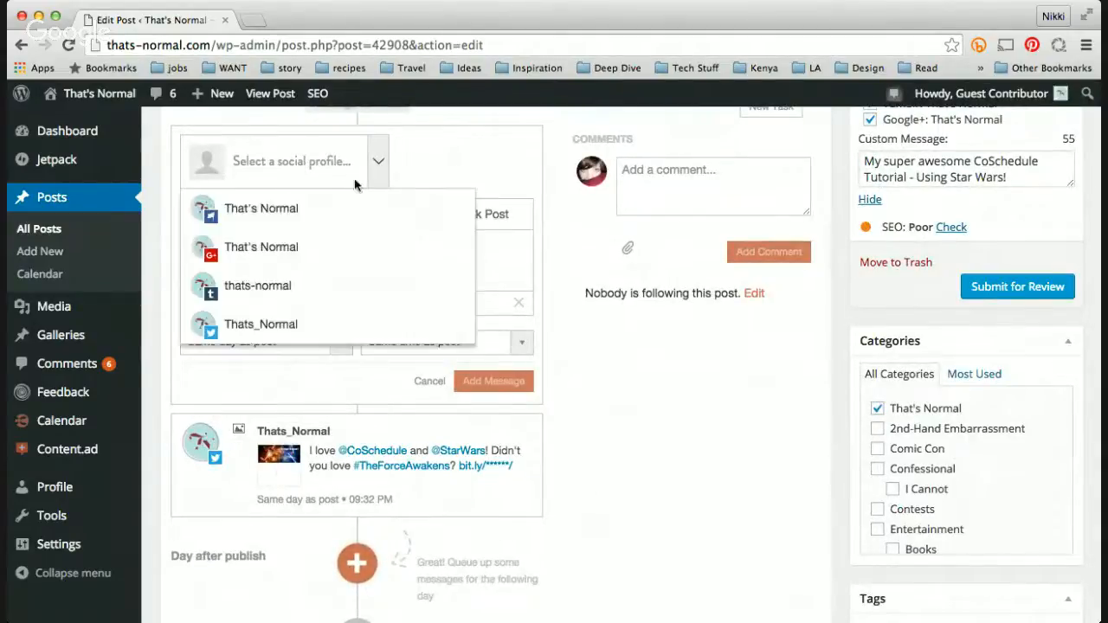
click(379, 163)
click(381, 165)
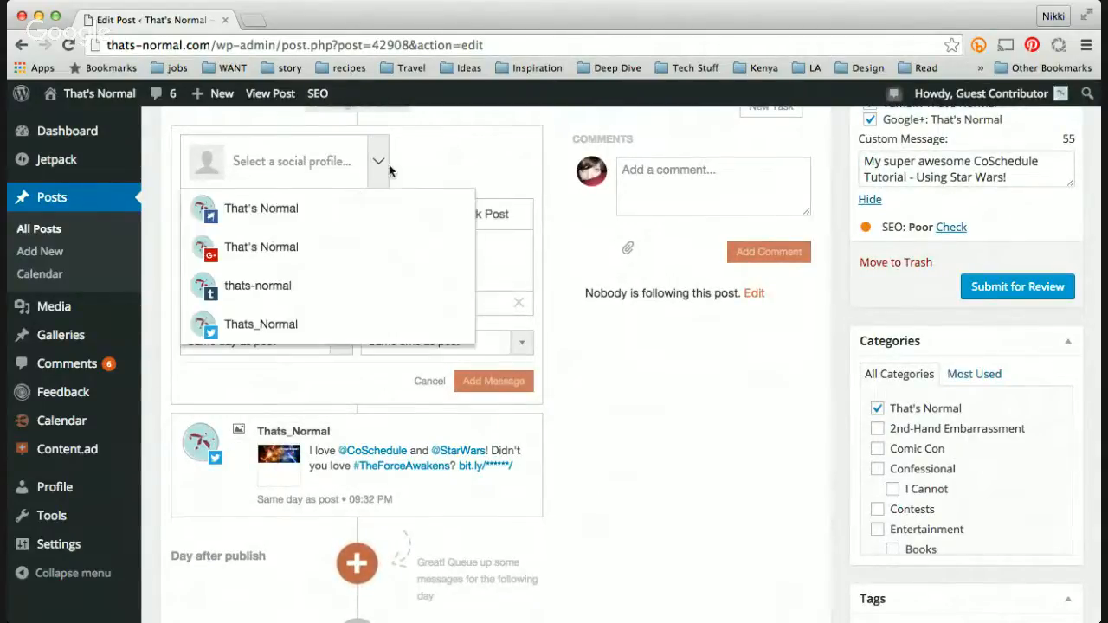
click(342, 211)
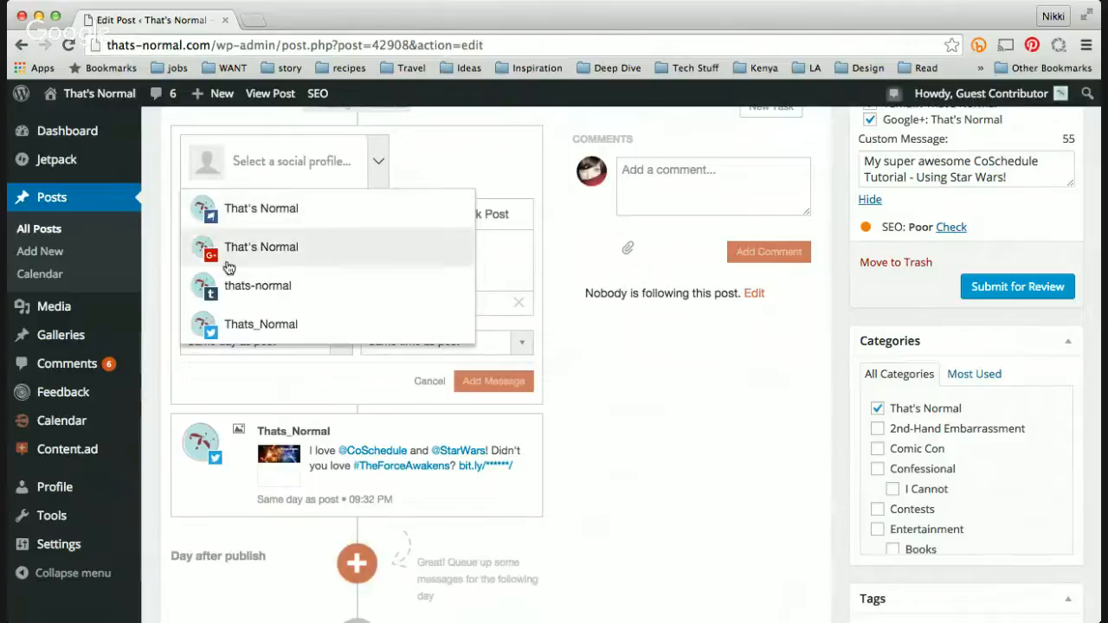
click(208, 285)
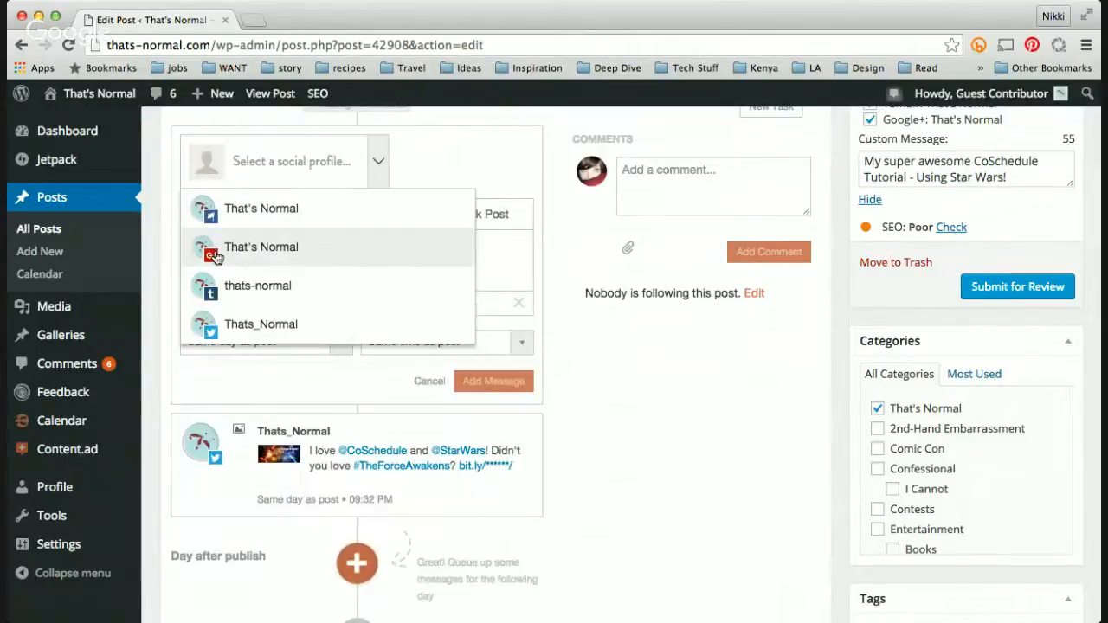
click(234, 248)
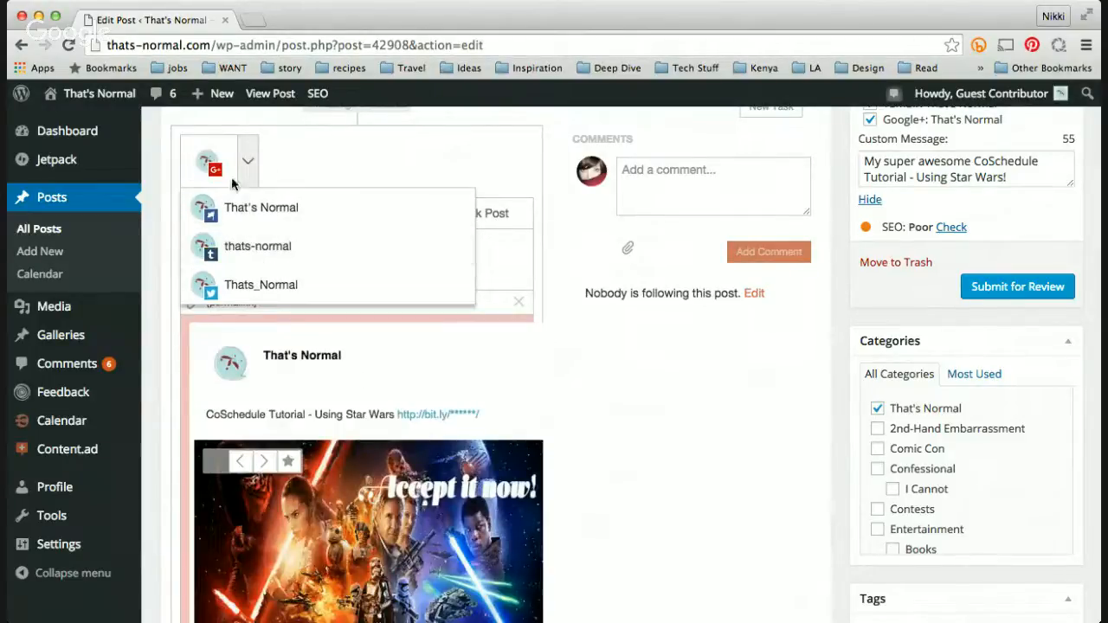
click(264, 215)
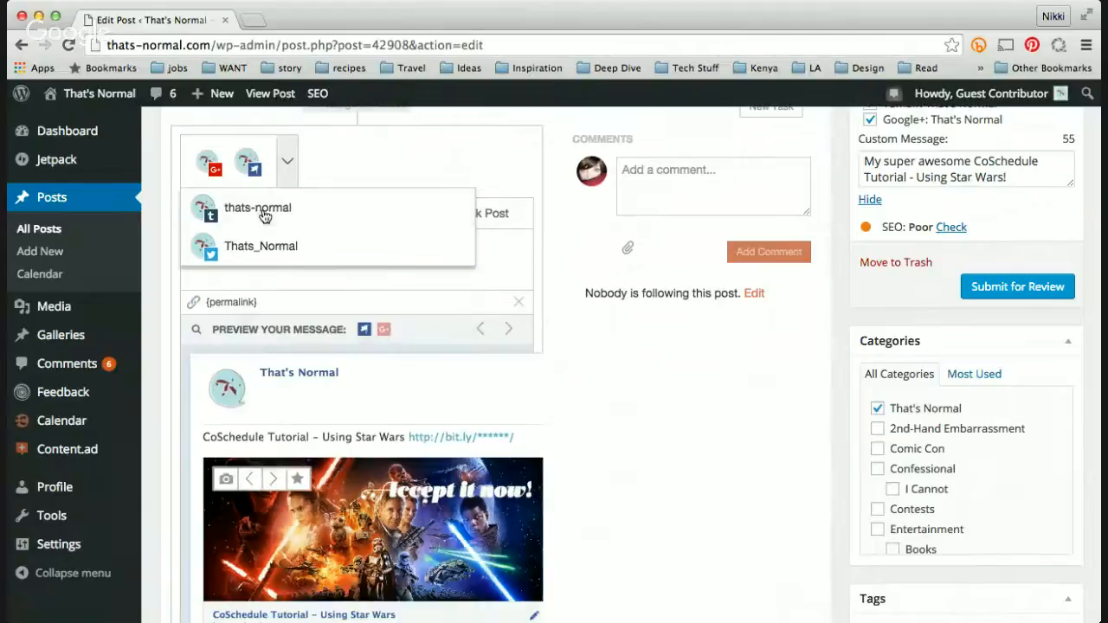
click(262, 210)
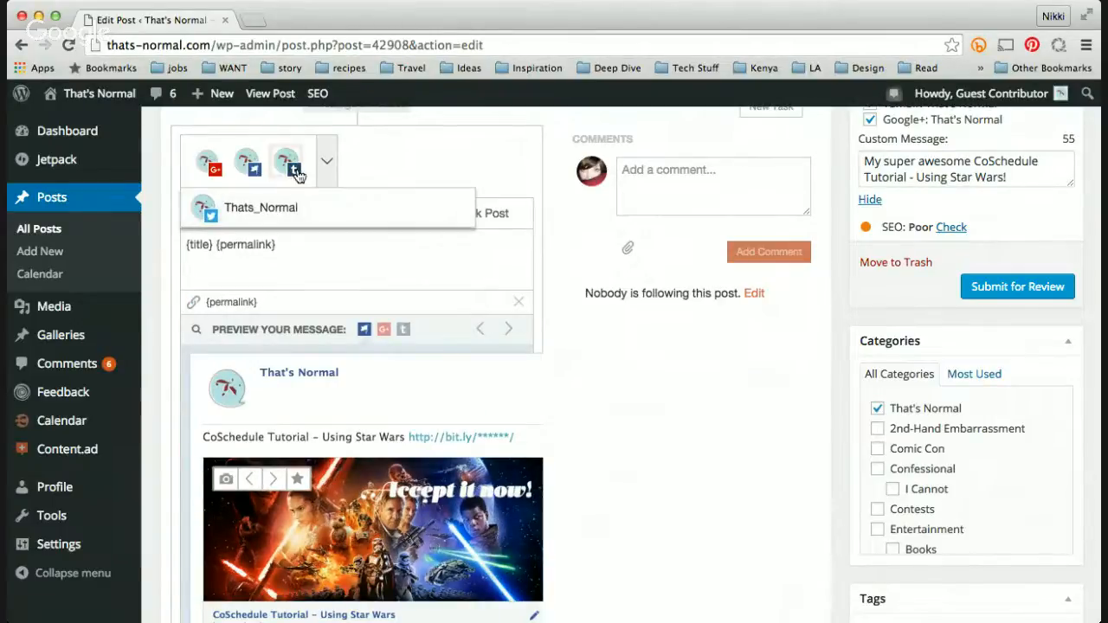
click(327, 299)
click(251, 178)
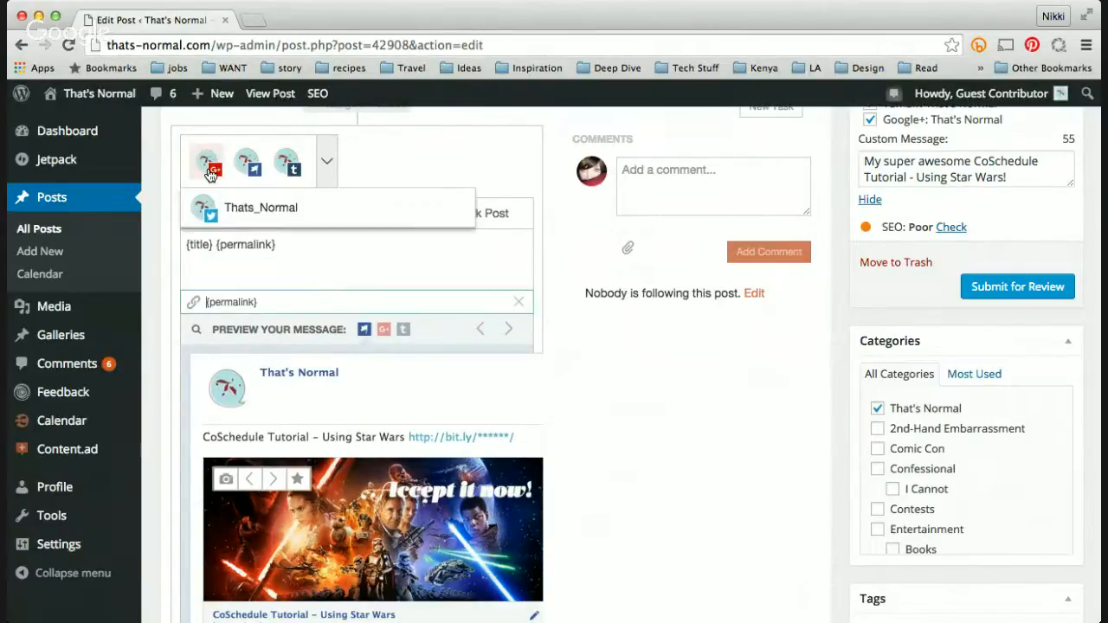
click(300, 276)
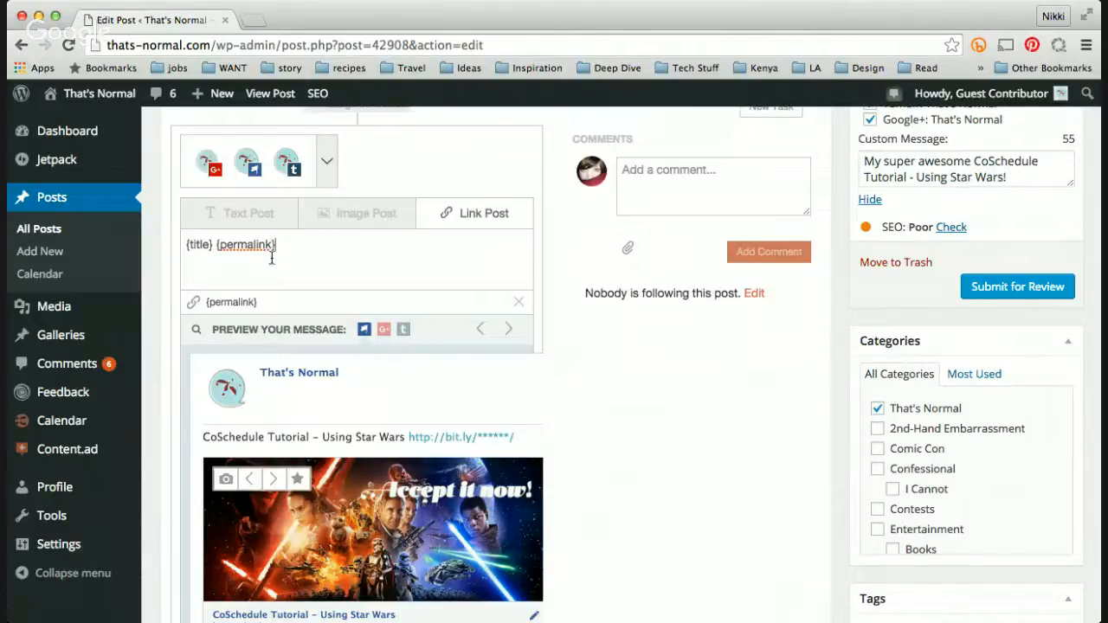
Step: Replace the default {title} {permalink} text with the copied message
scroll(264, 281, down, 1)
scroll(264, 281, down, 1)
drag(293, 205, 168, 208)
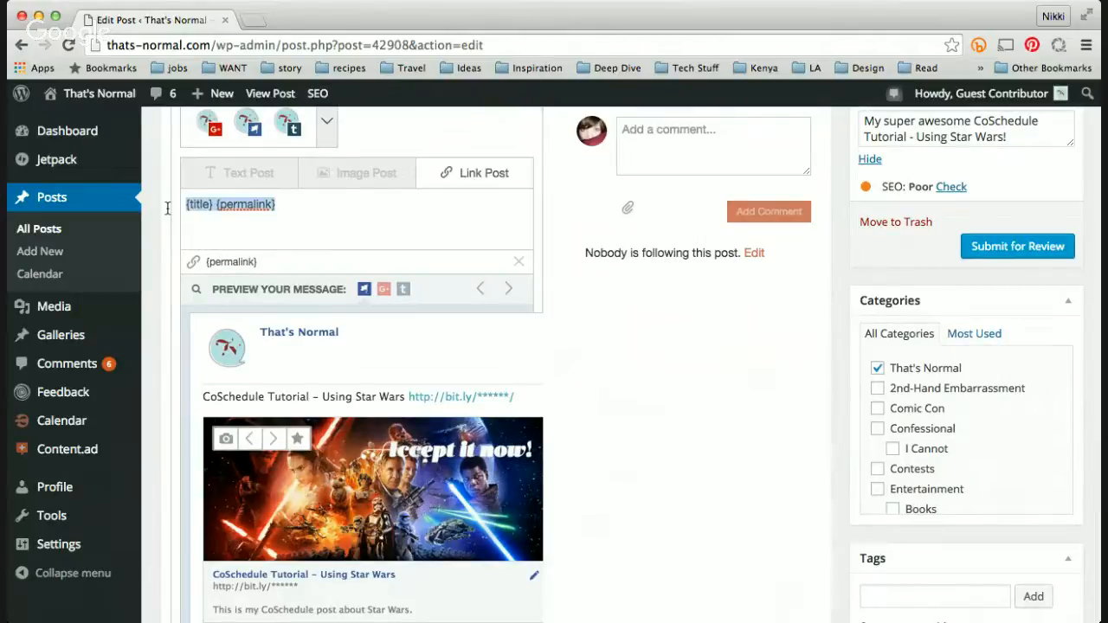
key(super+v)
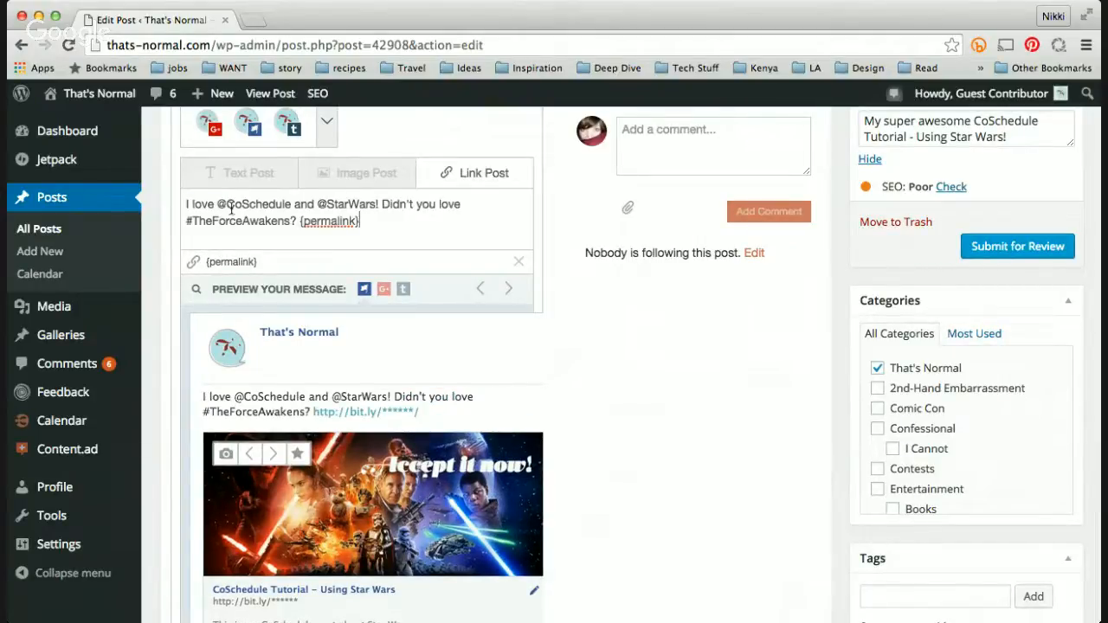
Step: Remove the @ signs before CoSchedule and StarWars in the new message text
click(224, 204)
key(BackSpace)
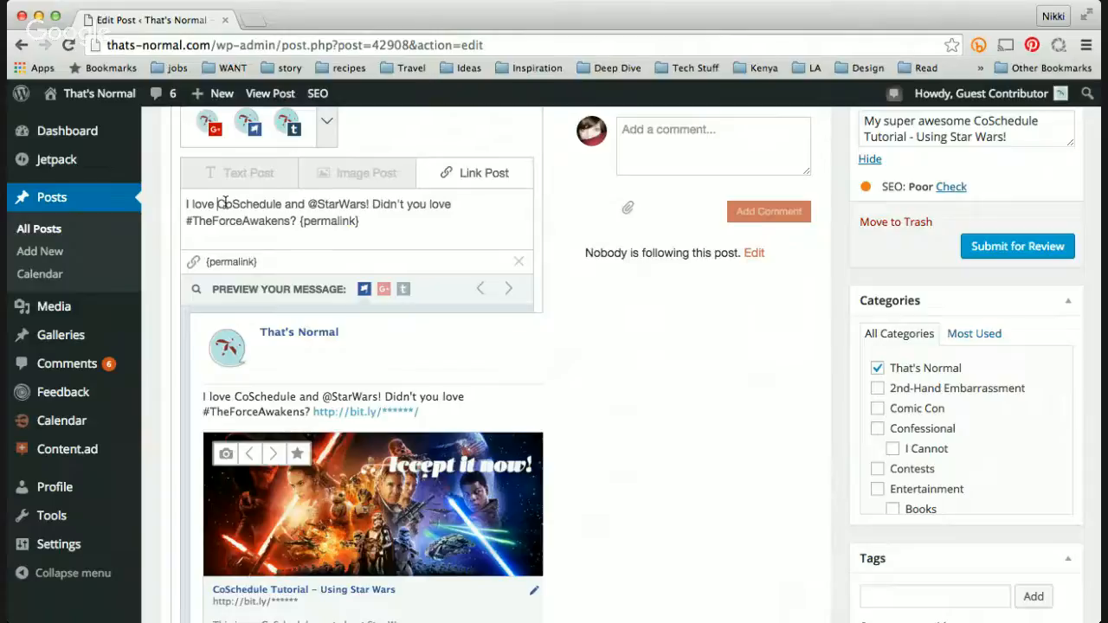
click(313, 204)
key(BackSpace)
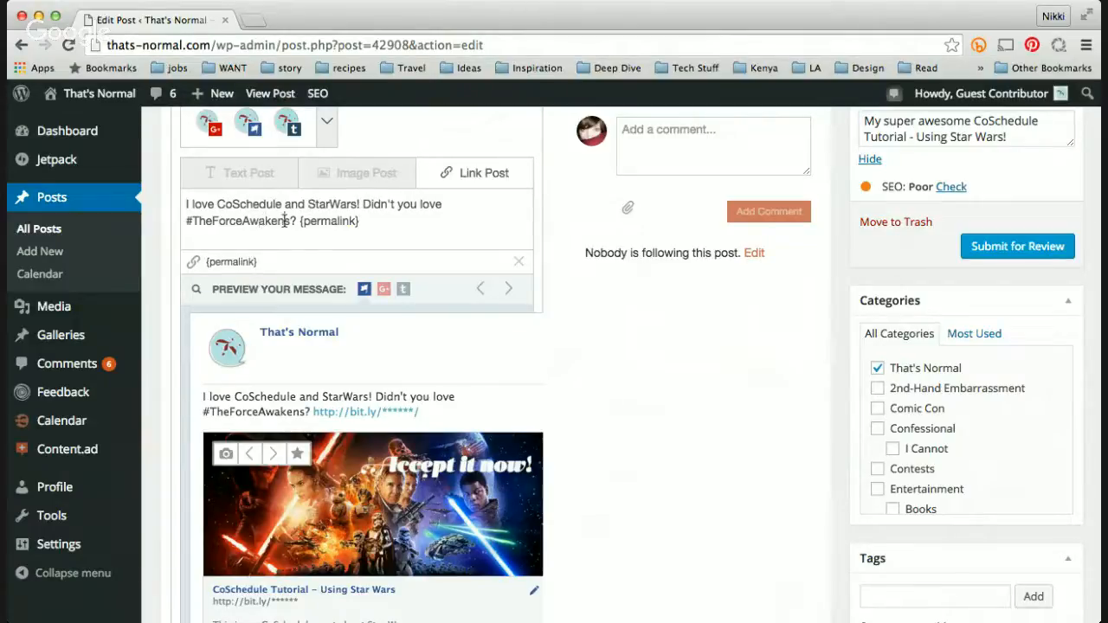
click(285, 219)
click(411, 215)
scroll(330, 358, down, 2)
scroll(330, 358, up, 2)
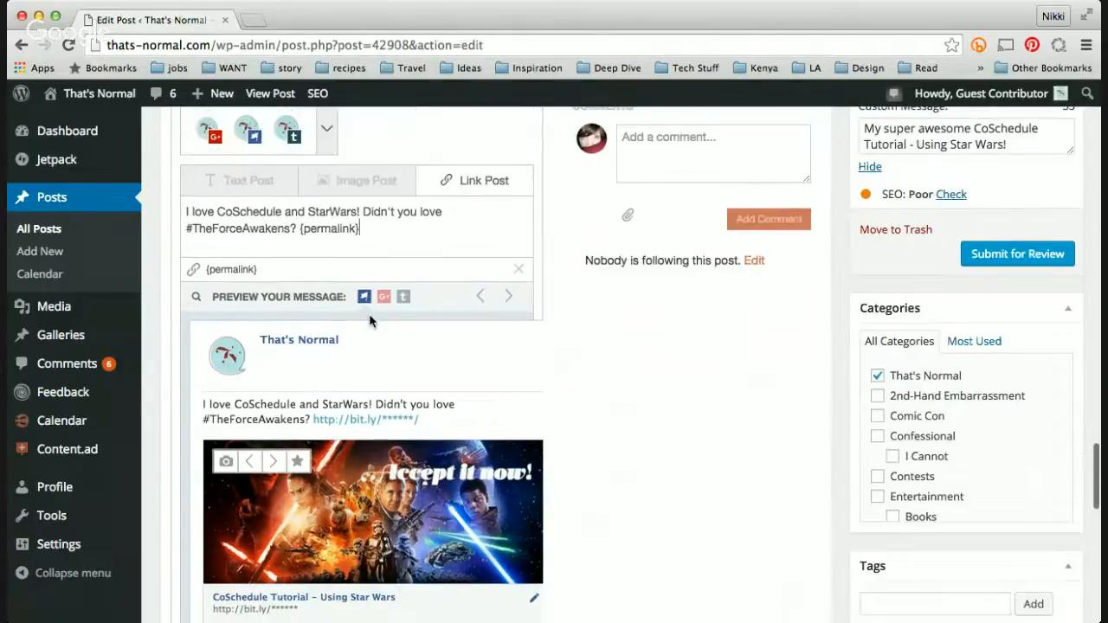
Step: Switch the new message to Image Post and browse the images, settling on the cast photo
click(357, 182)
scroll(303, 377, down, 2)
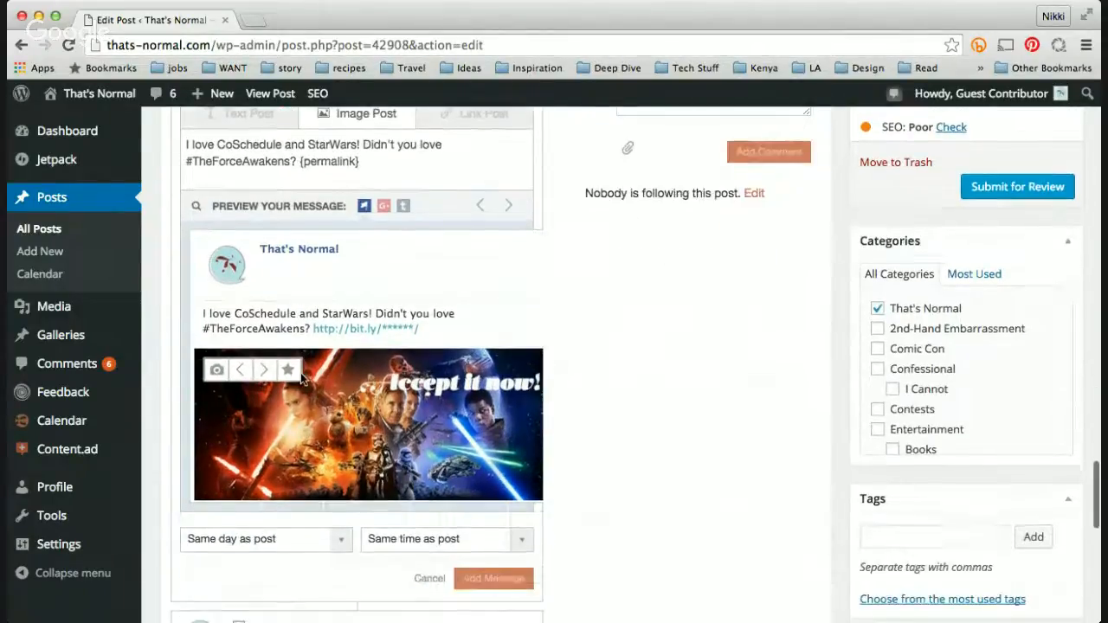
click(263, 370)
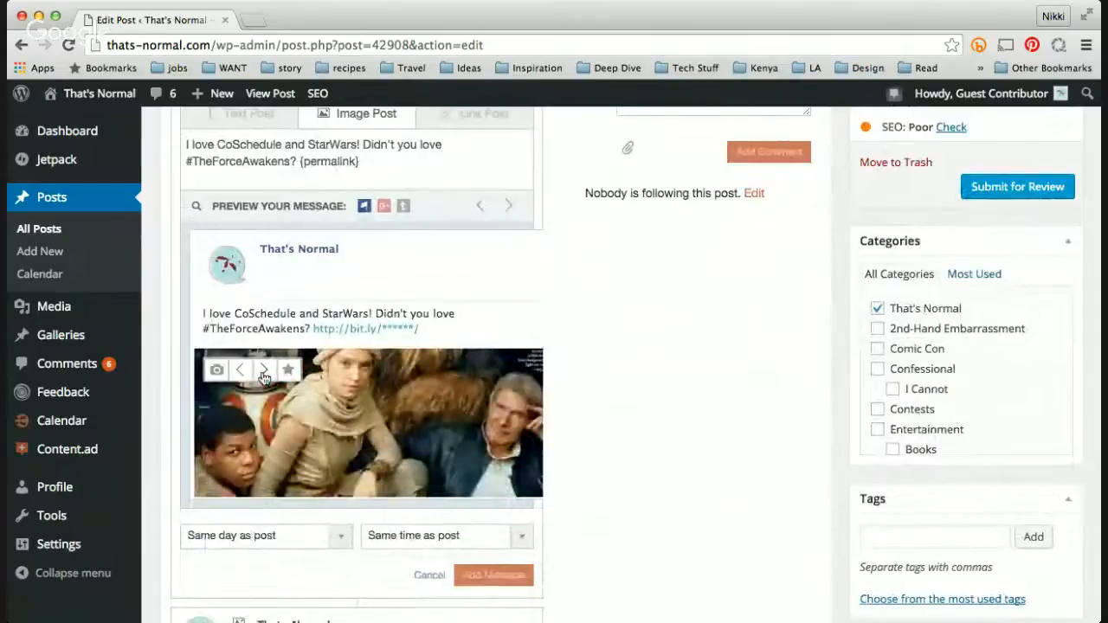
click(263, 372)
click(264, 373)
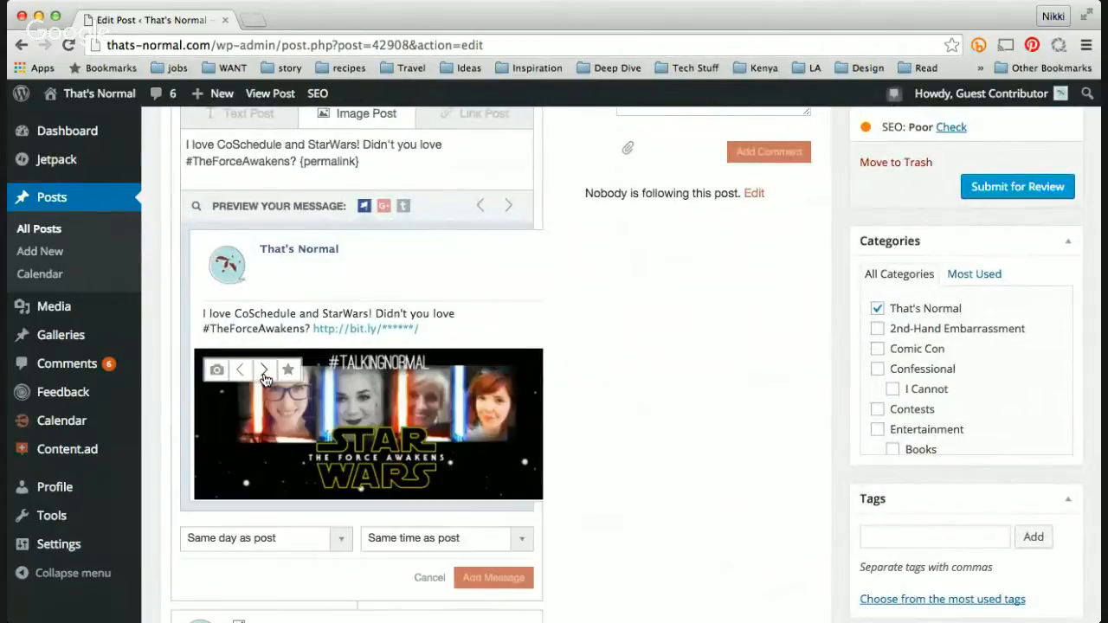
click(264, 373)
click(264, 372)
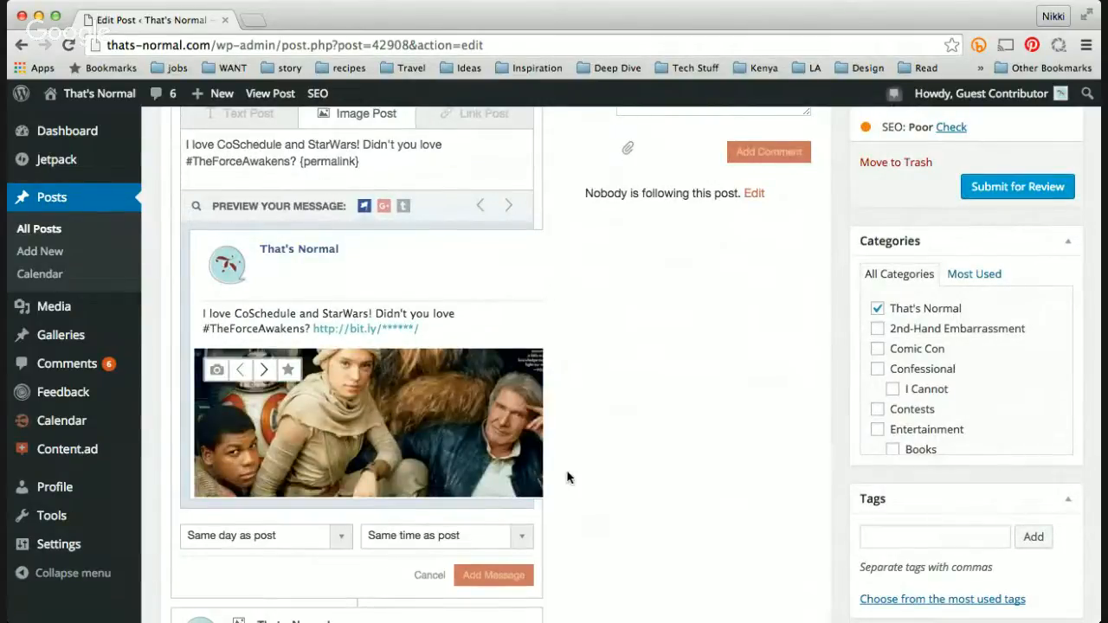
Step: Set the new message to go out on the same day, 3 hours after the post
scroll(567, 477, down, 5)
click(490, 298)
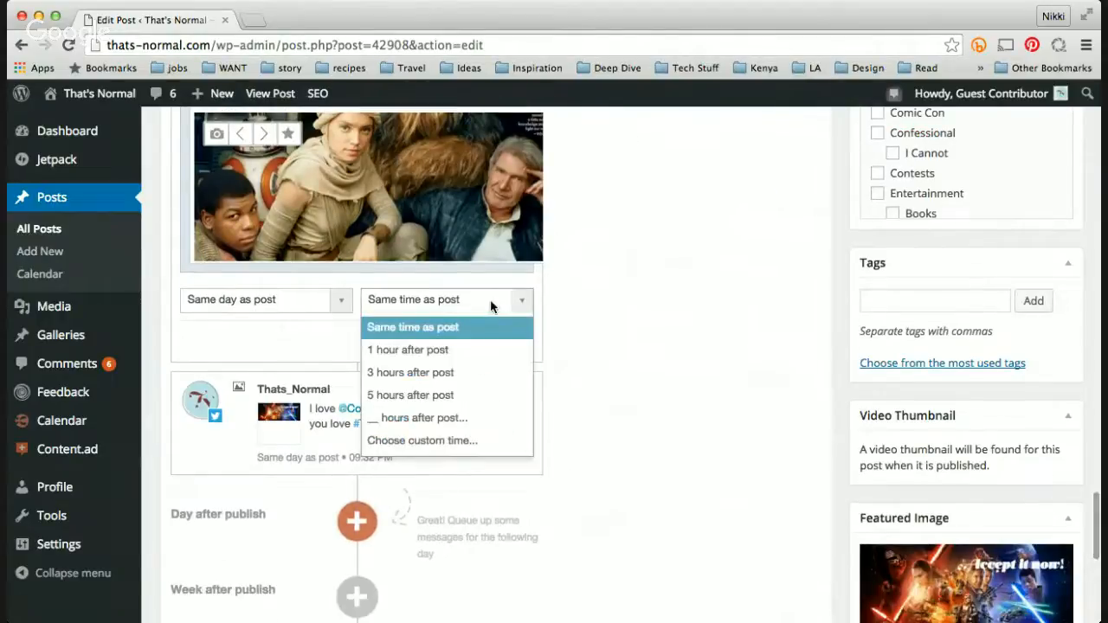
click(481, 373)
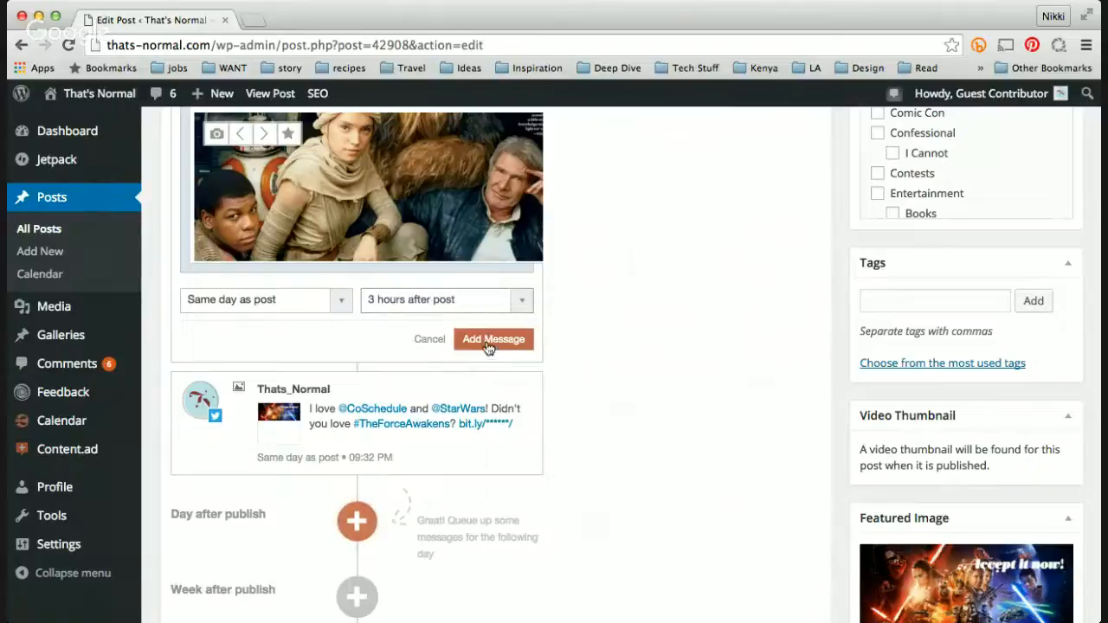
Step: Add the scheduled cast-photo message to the social queue
click(485, 341)
scroll(671, 355, up, 10)
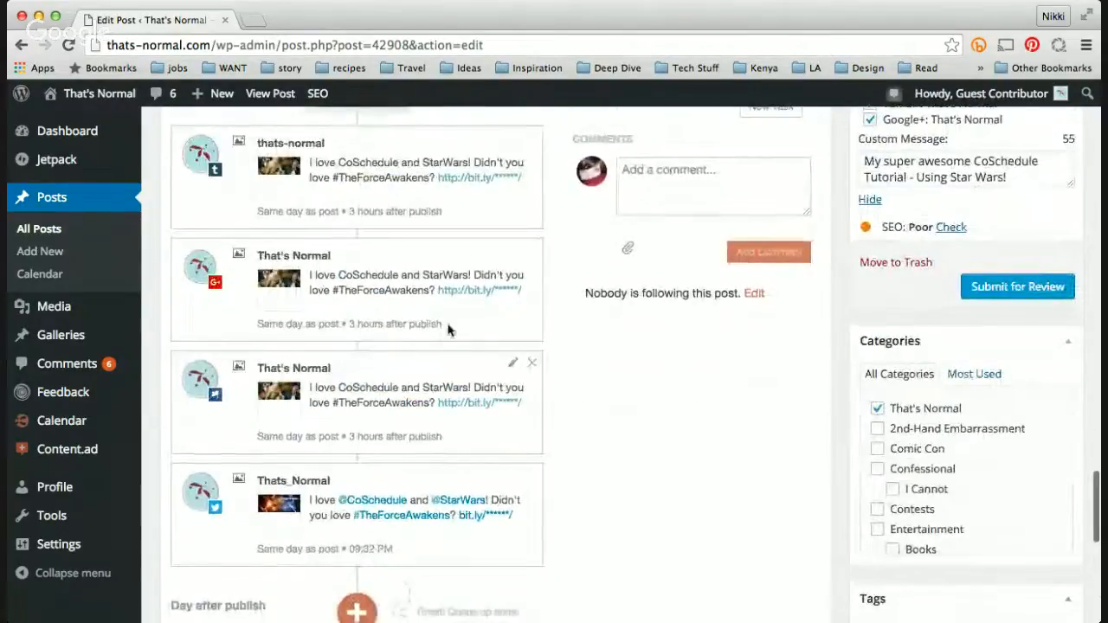
scroll(451, 317, up, 5)
Step: Start another same-day social message and choose the Thats_Normal Twitter profile for it
click(355, 367)
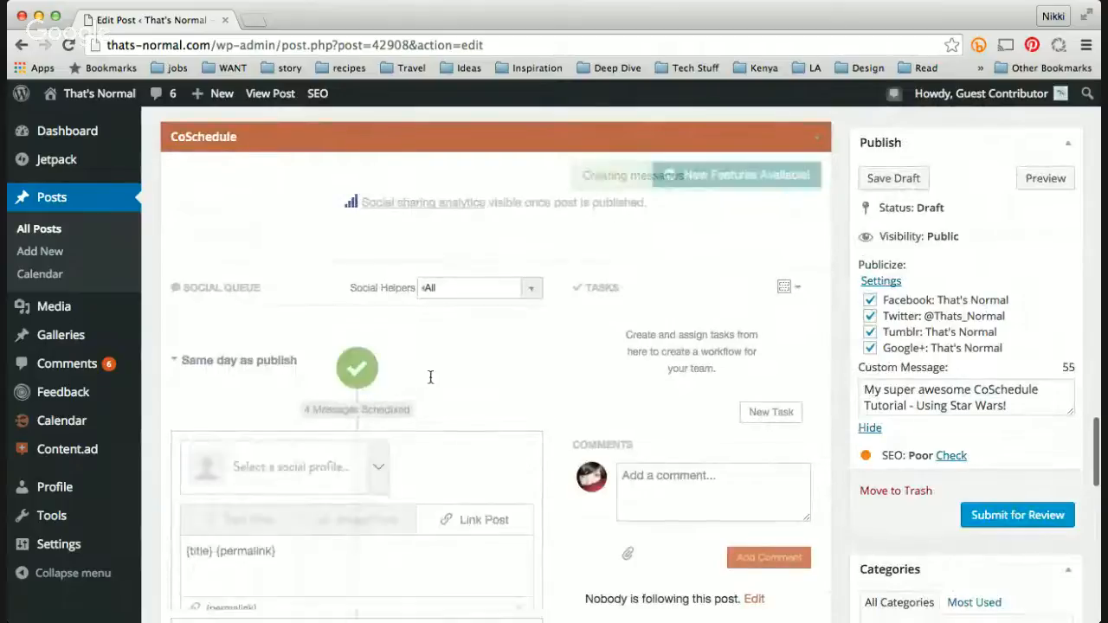
scroll(440, 399, down, 2)
scroll(424, 380, down, 2)
scroll(487, 303, down, 4)
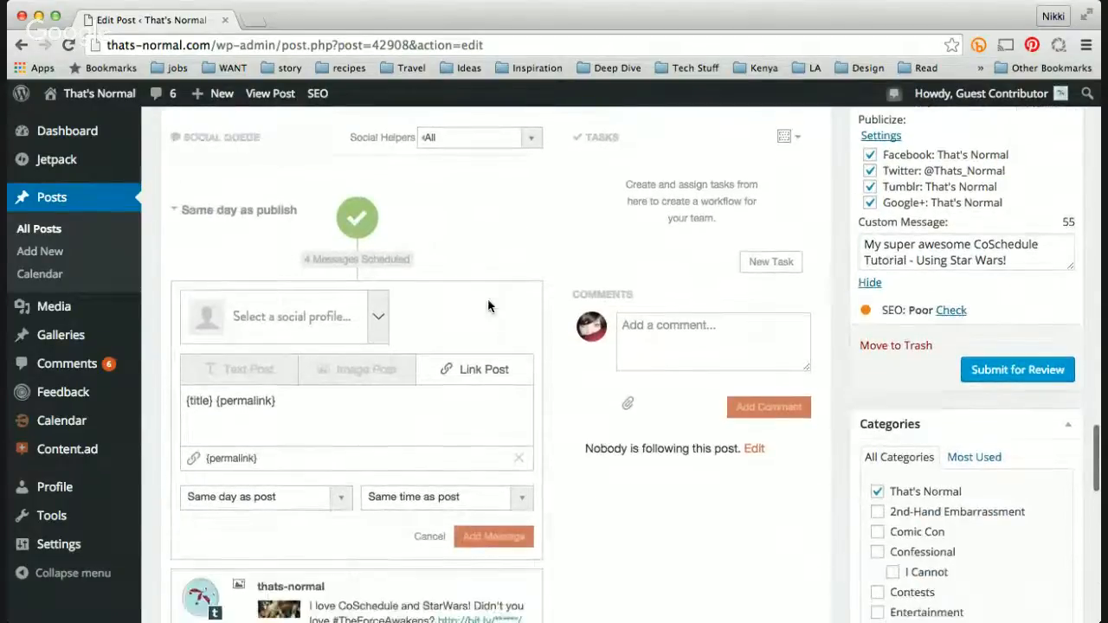
click(377, 318)
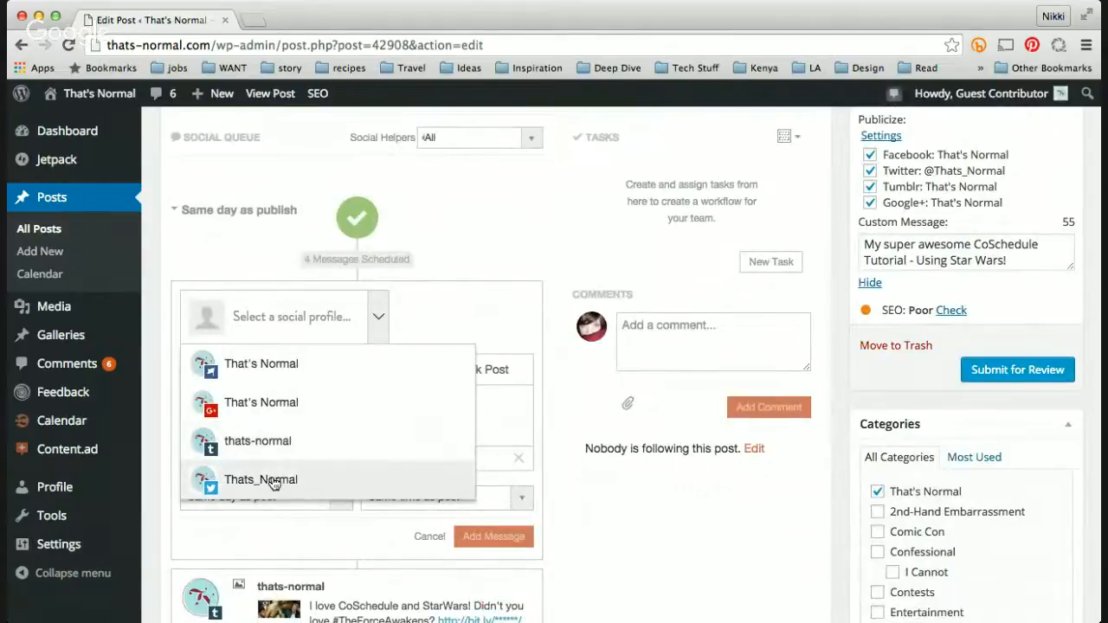
click(218, 480)
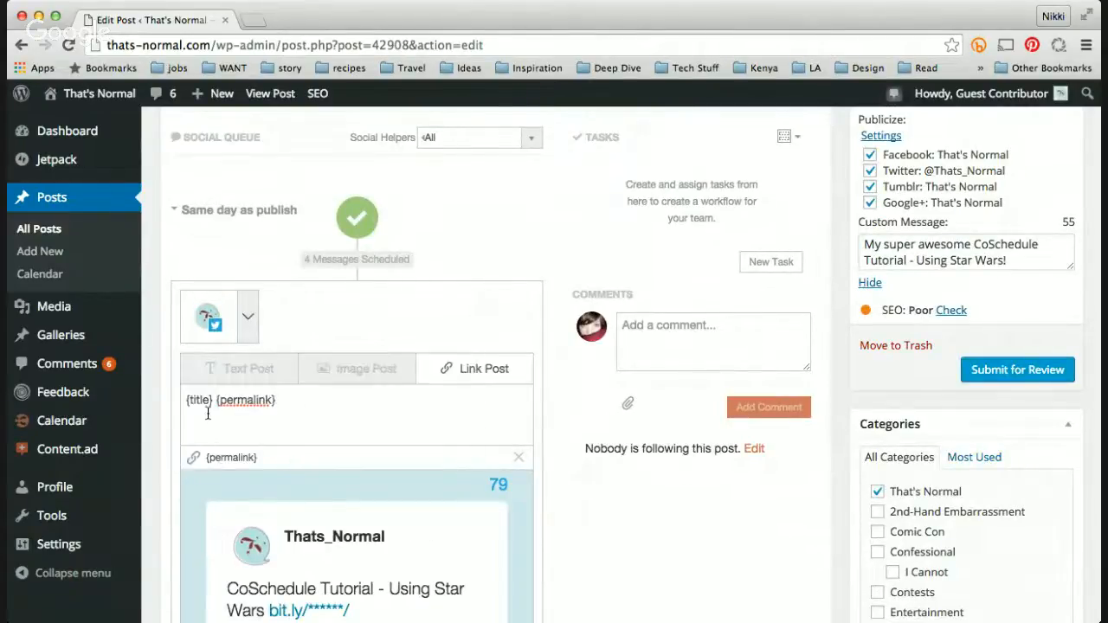
drag(214, 401, 176, 401)
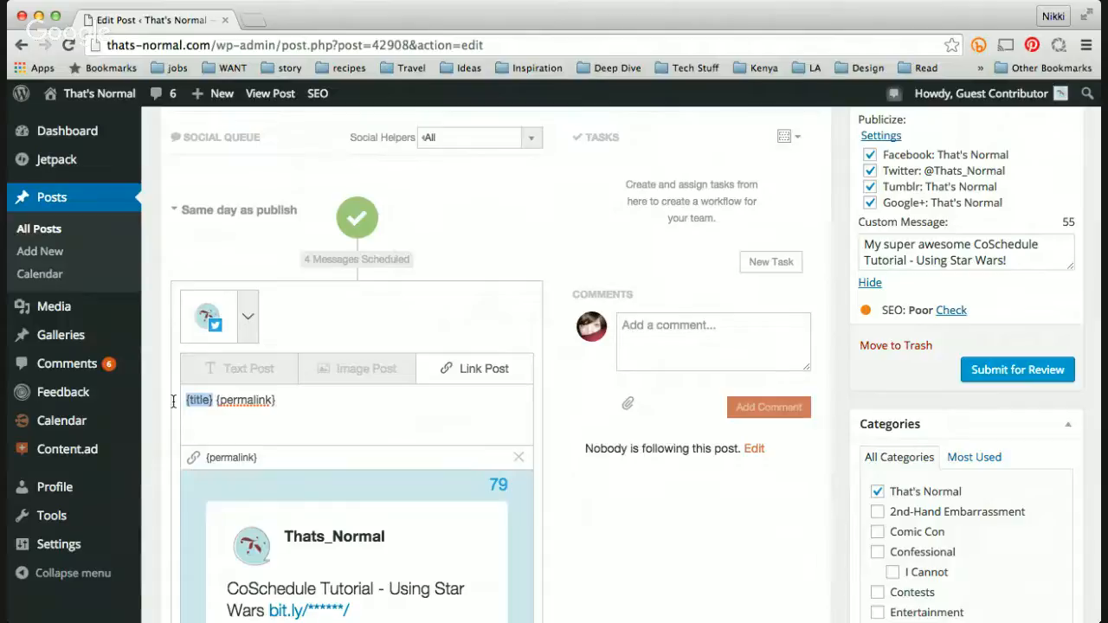
text(This is a )
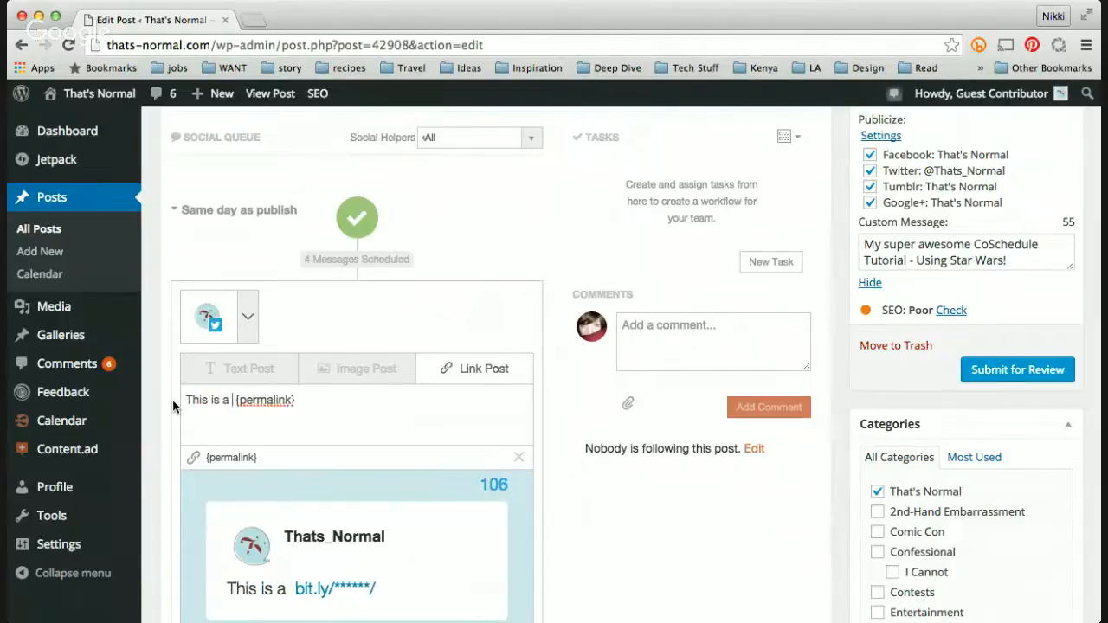
text(aw)
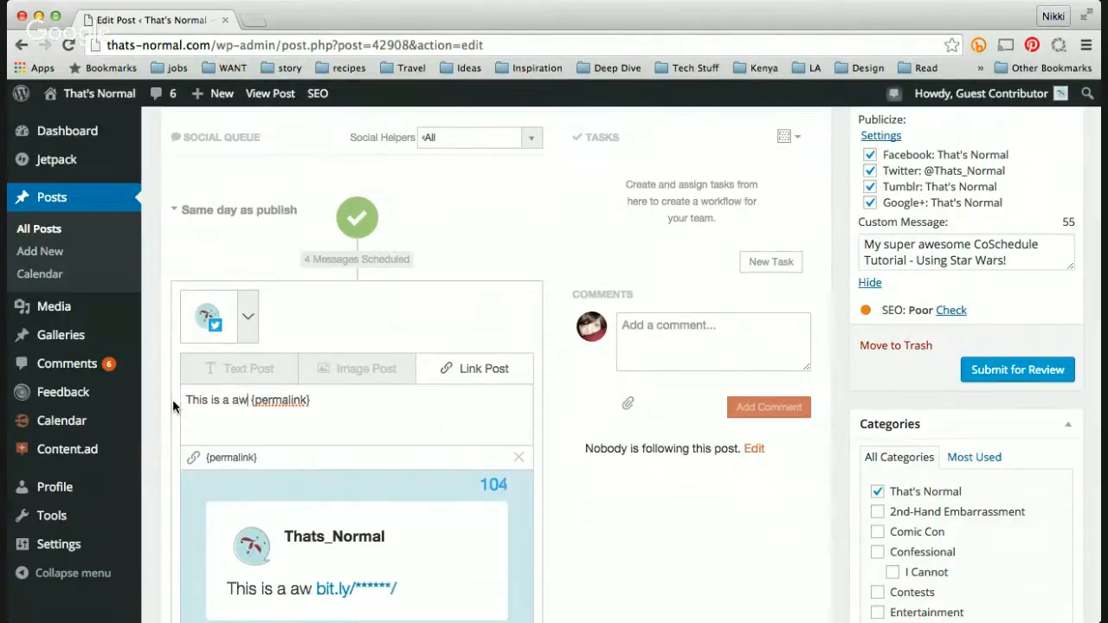
text(esome post about )
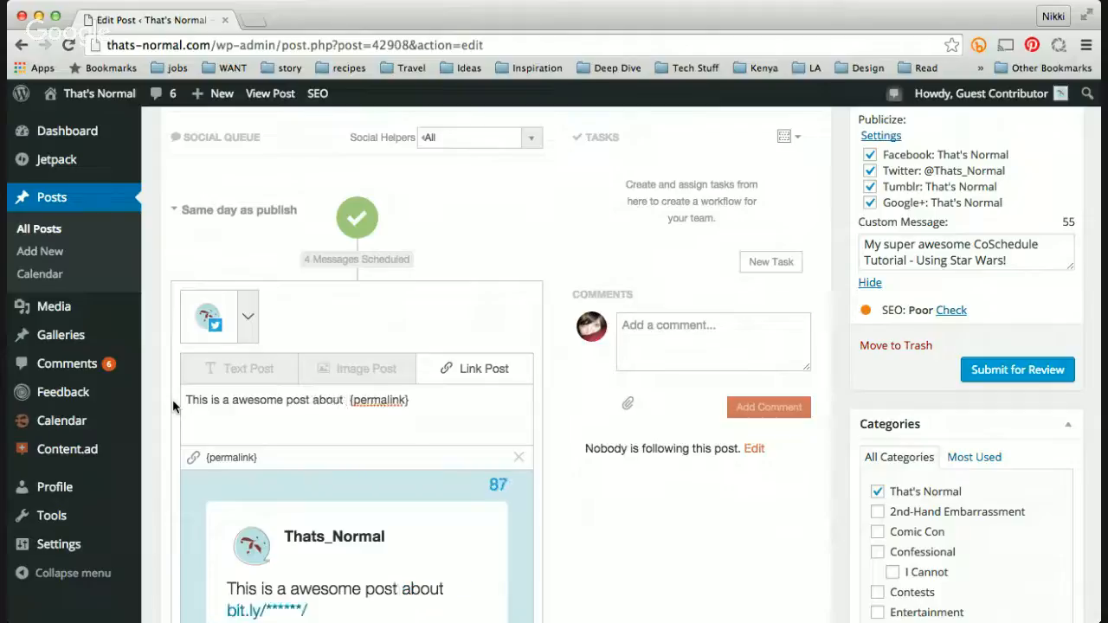
text(@StarWars)
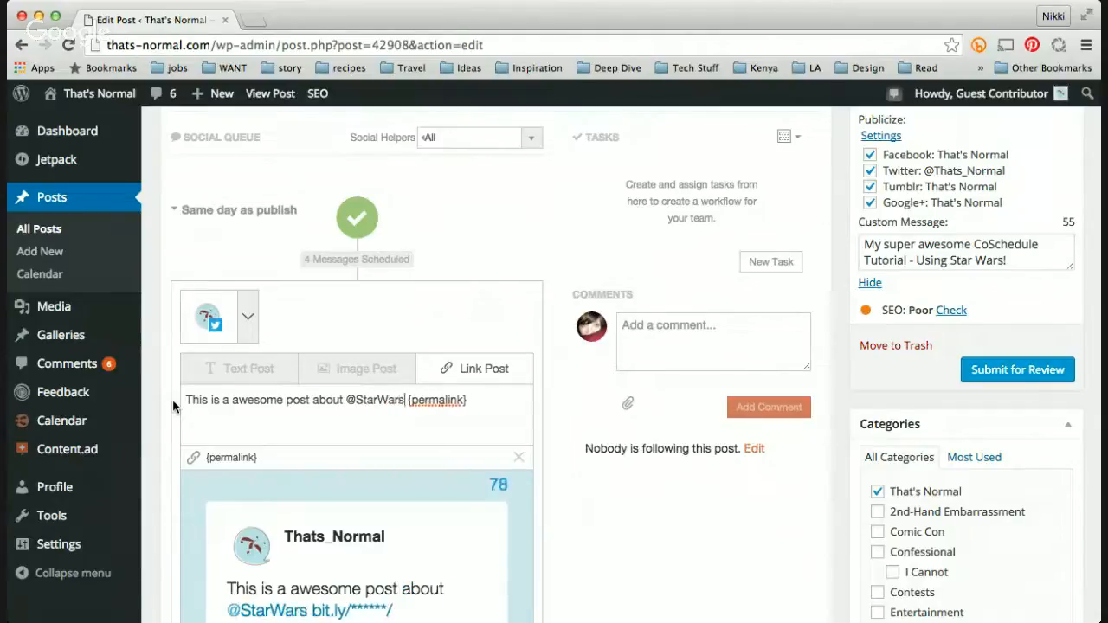
text( by  )
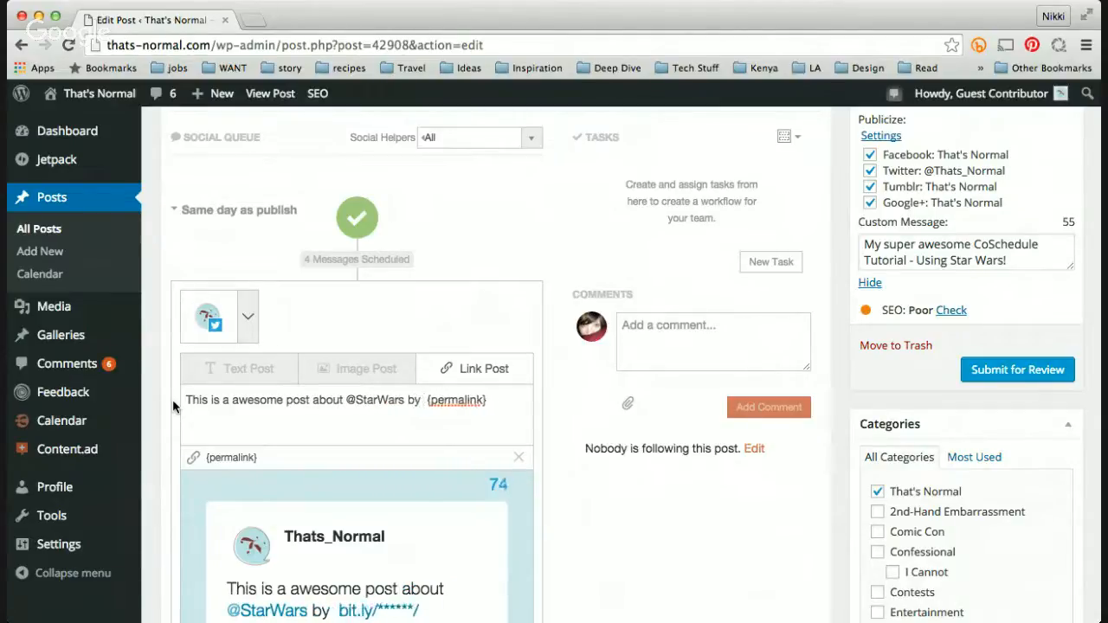
text(@Its)
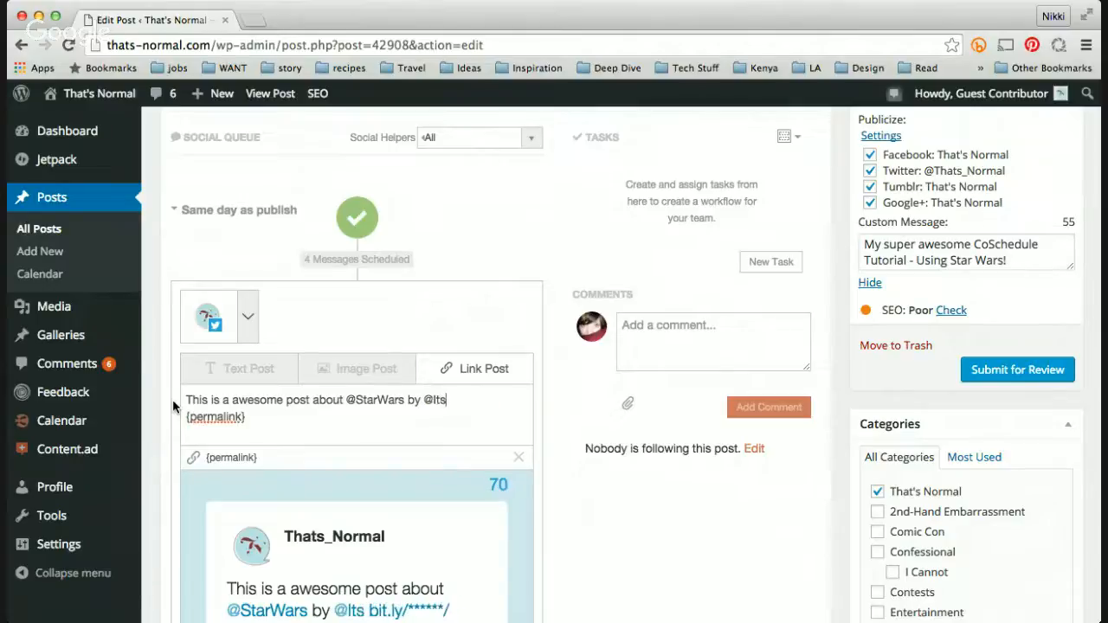
text(howtimeNik)
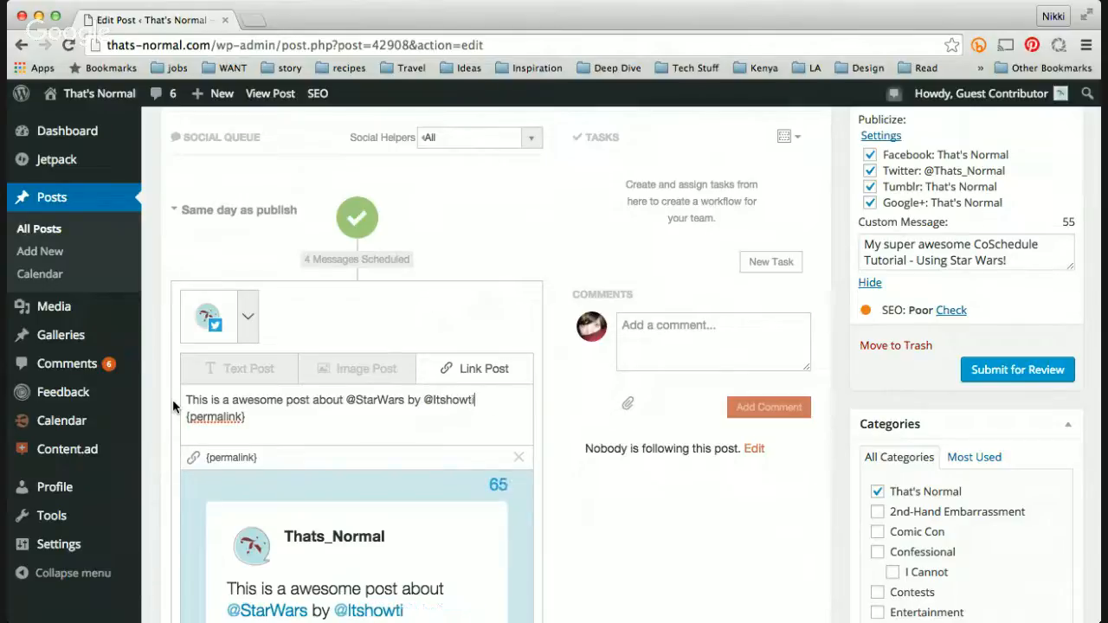
key(BackSpace)
key(BackSpace)
key(BackSpace)
text(nikki)
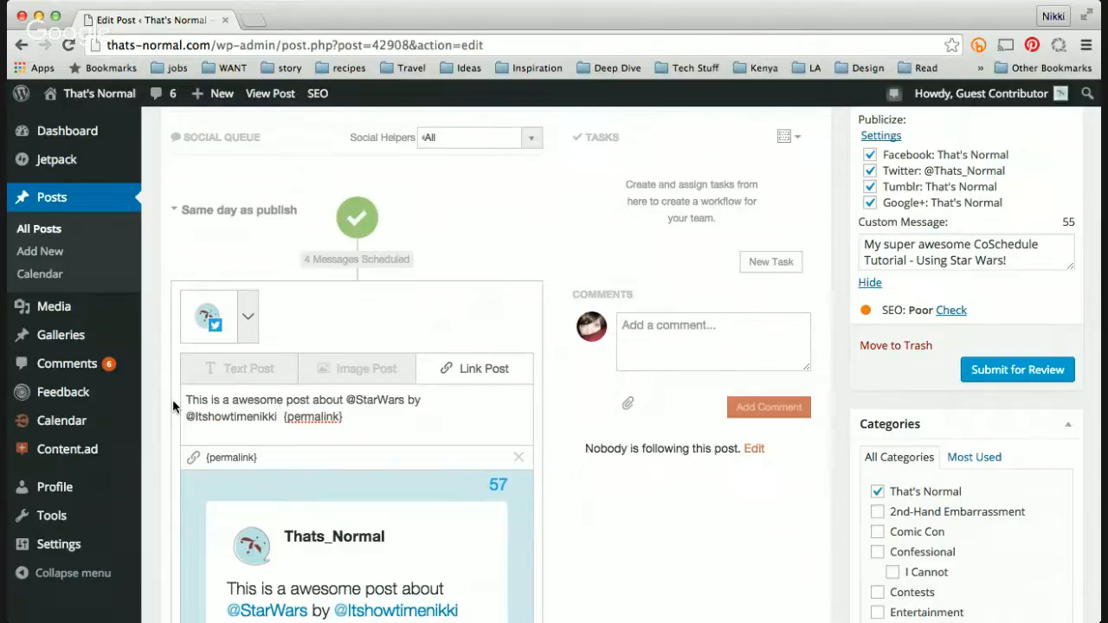
key(BackSpace)
Step: Switch the Twitter message to Image Post and advance to the black-and-white photo
scroll(570, 520, down, 2)
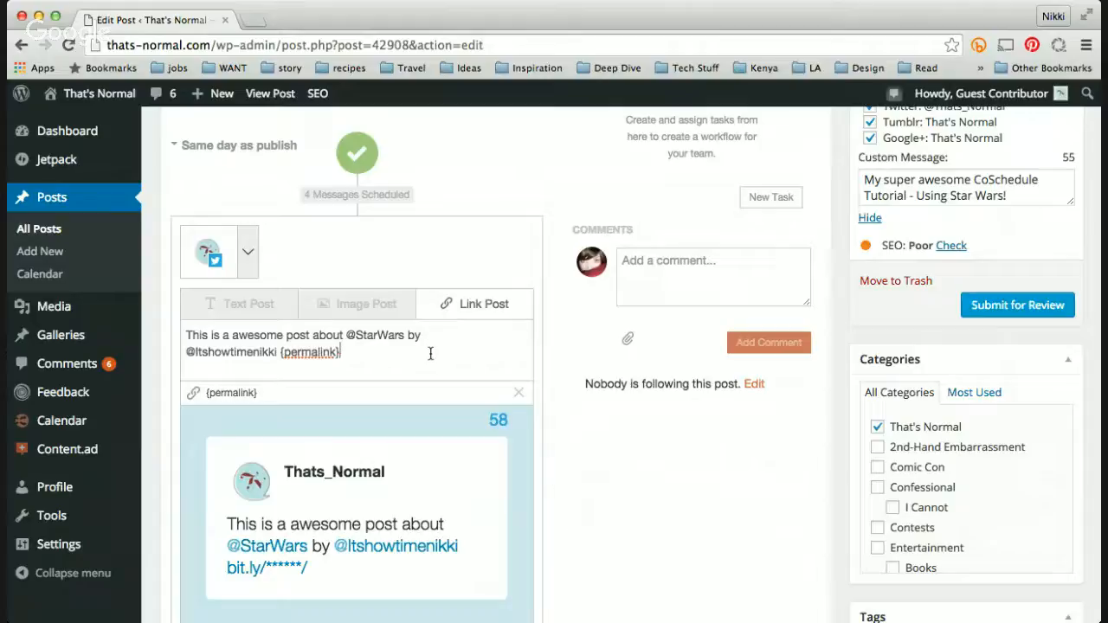
scroll(434, 353, down, 1)
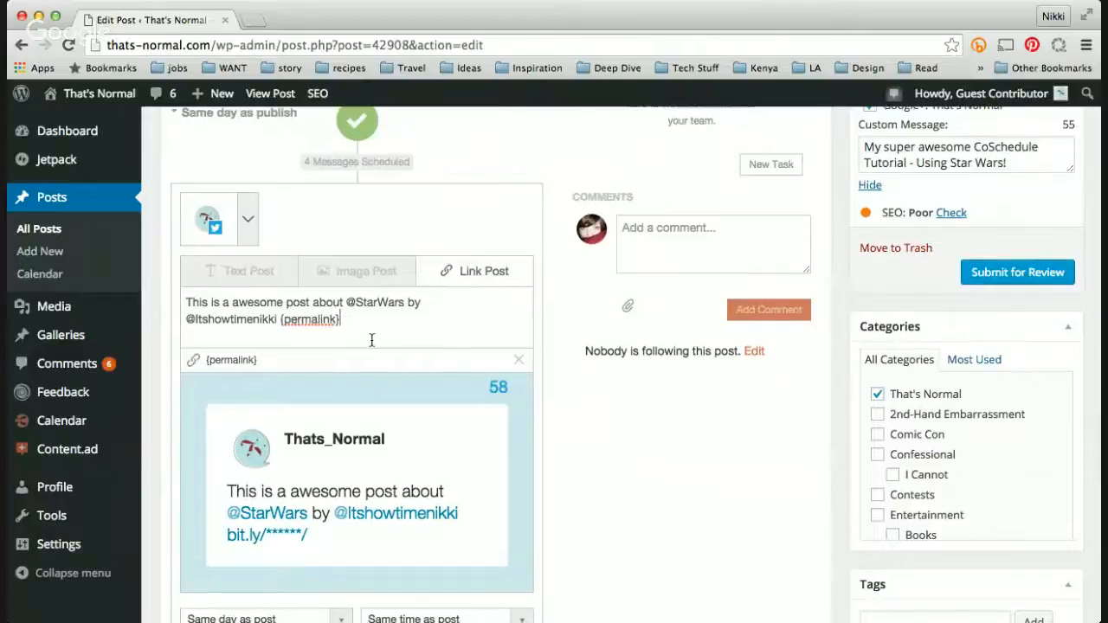
scroll(370, 340, down, 2)
click(372, 214)
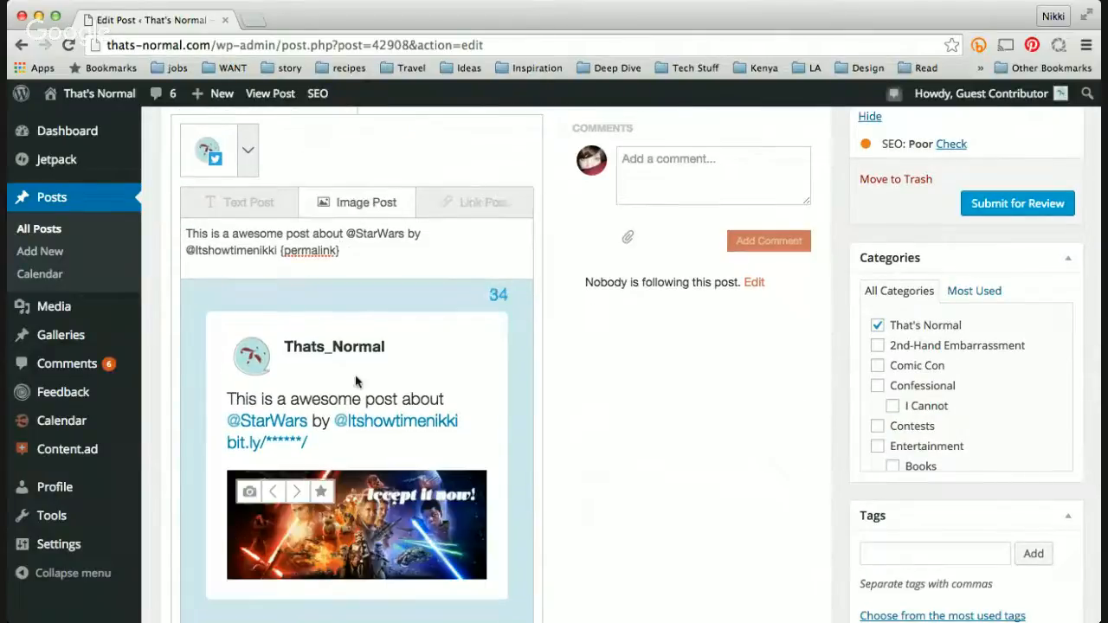
click(297, 492)
click(297, 492)
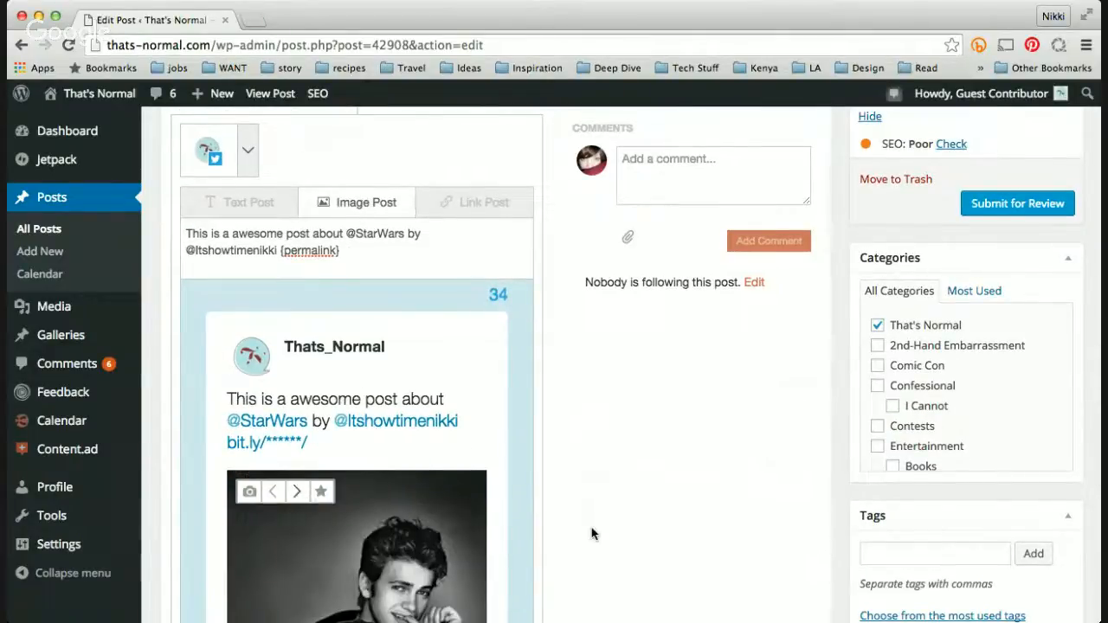
scroll(594, 532, down, 1)
triple_click(378, 203)
key(ctrl+c)
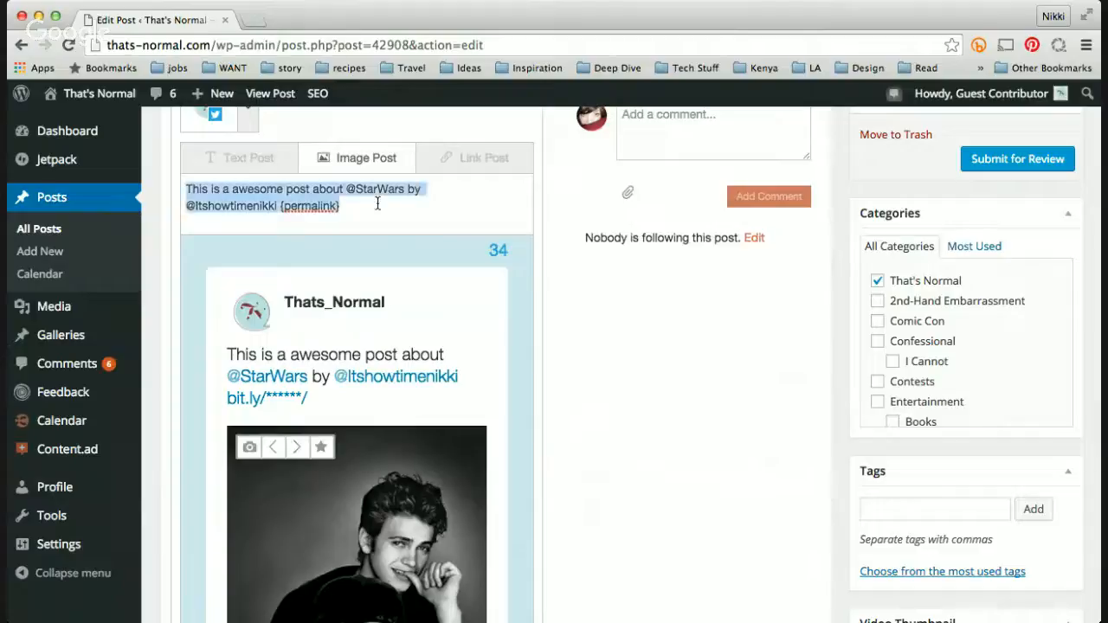
click(378, 203)
scroll(401, 279, down, 10)
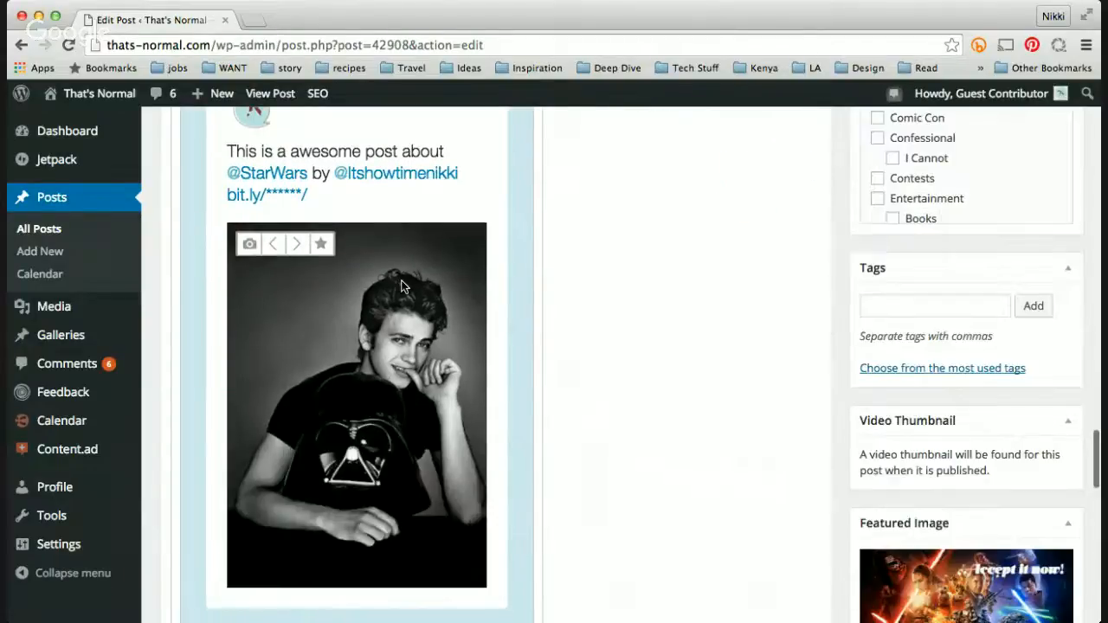
Step: Set the Twitter message to go out on the same day, 5 hours after the post
click(336, 407)
click(336, 405)
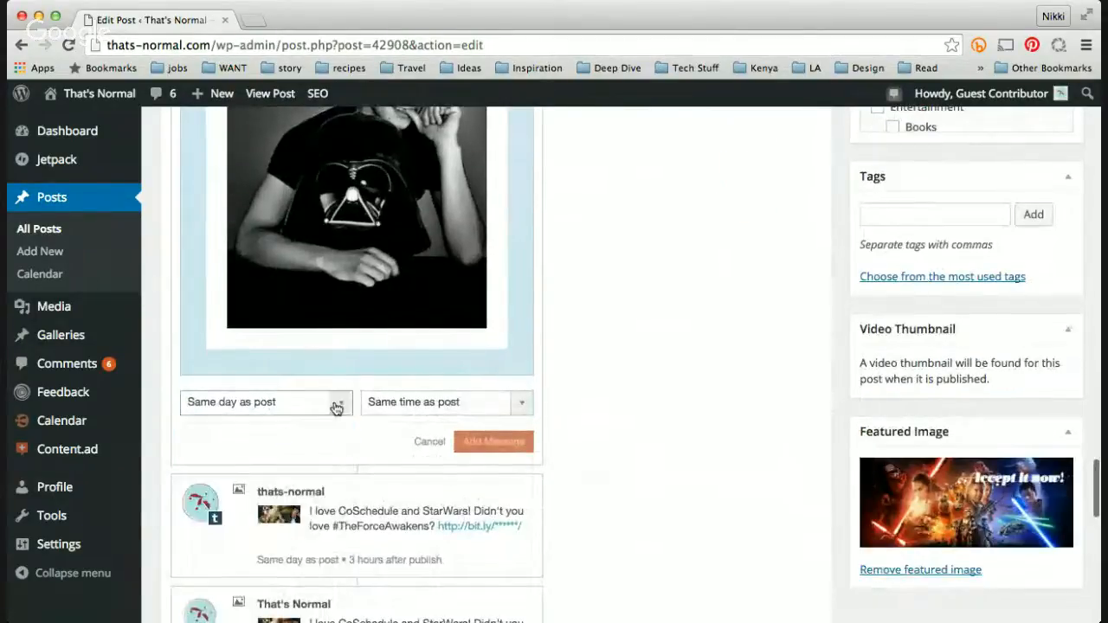
click(416, 413)
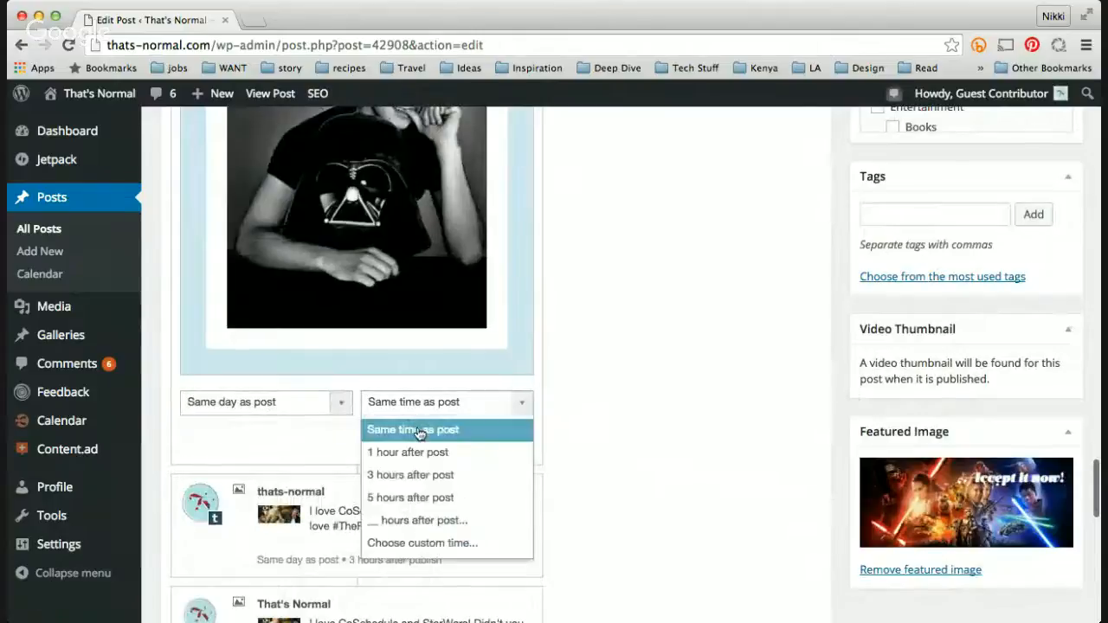
click(430, 502)
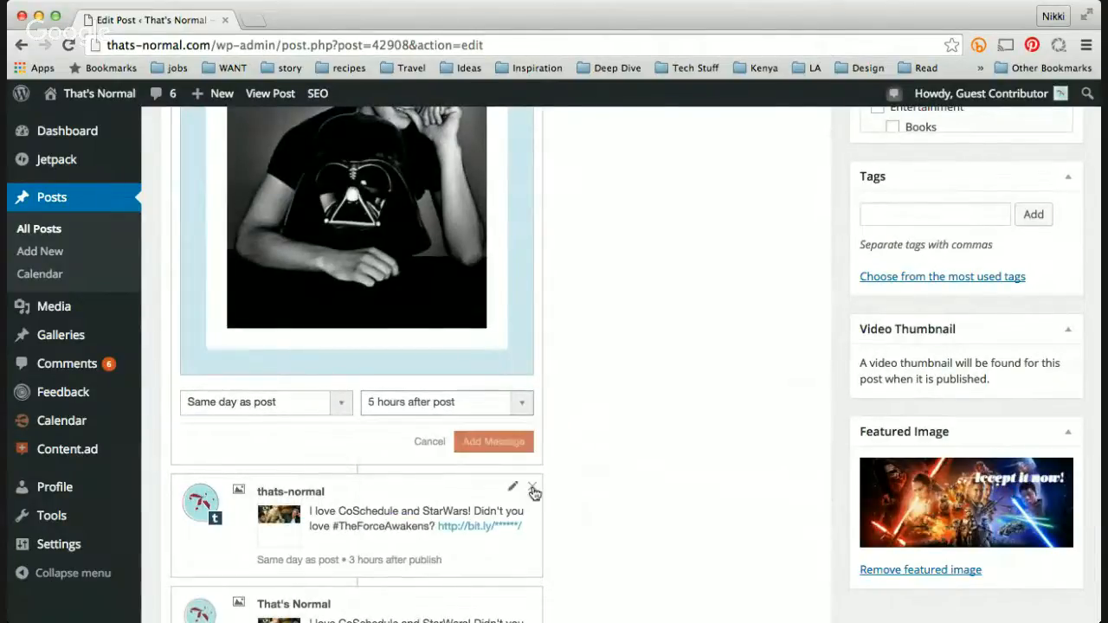
Step: Add the Twitter image message to the social queue
scroll(579, 411, up, 3)
scroll(579, 415, down, 3)
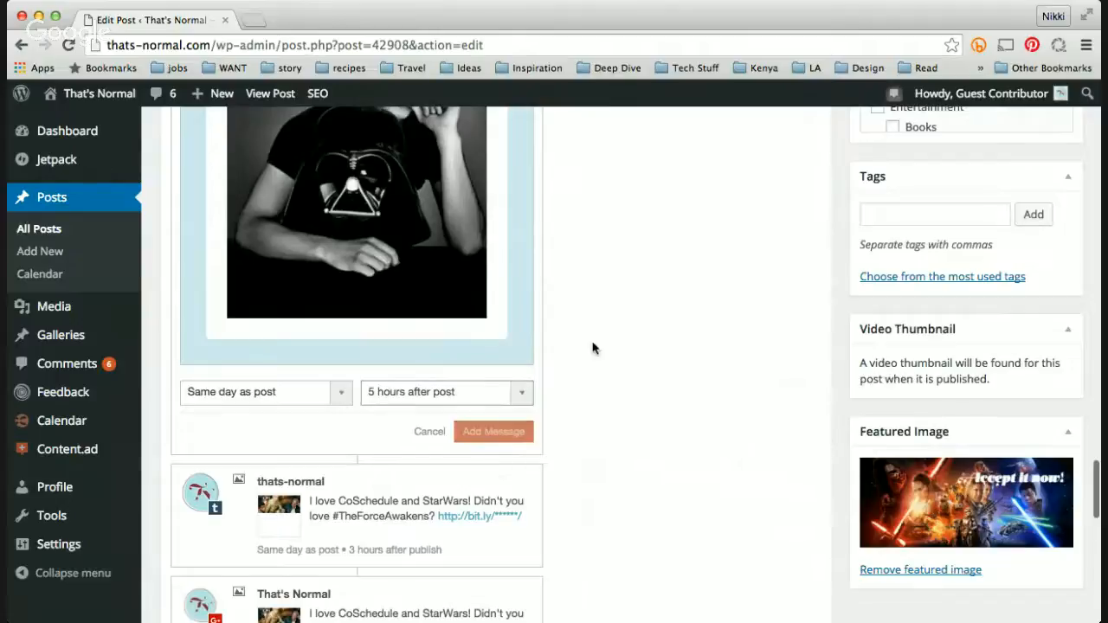
scroll(594, 349, up, 6)
scroll(594, 349, down, 5)
click(497, 445)
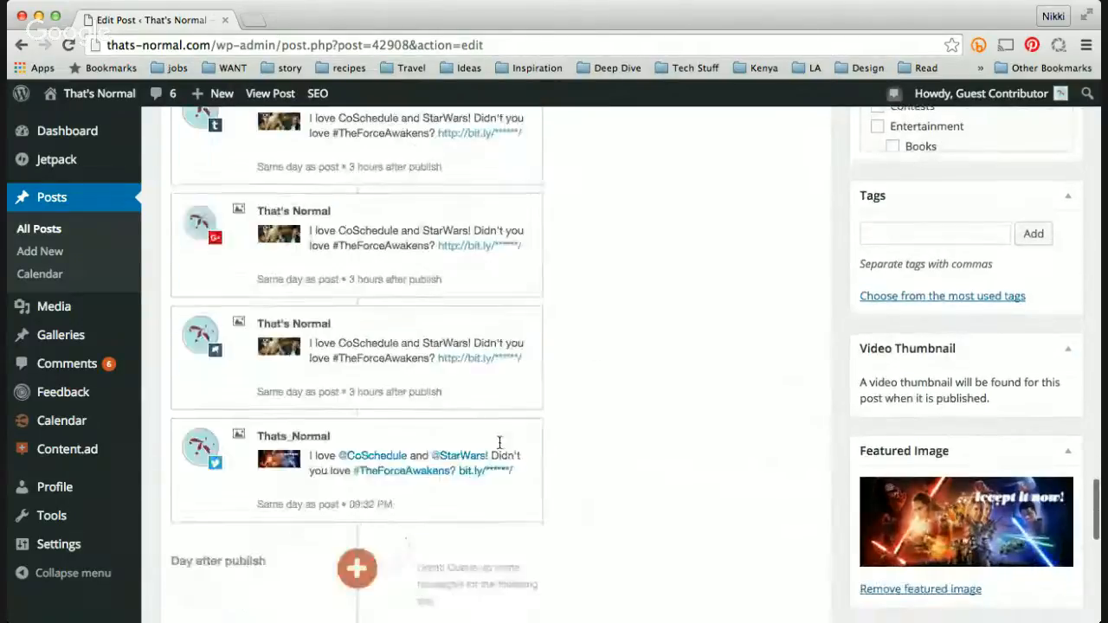
Step: Start another same-day social message and choose the That's Normal Facebook profile
scroll(705, 396, down, 5)
scroll(705, 396, up, 3)
scroll(704, 397, up, 5)
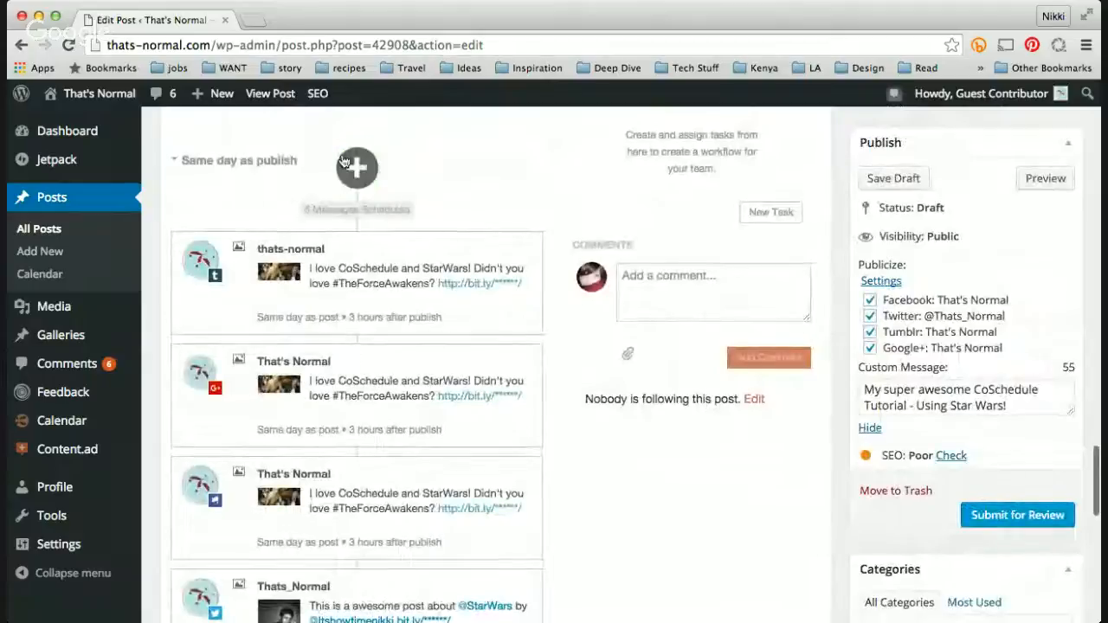
click(357, 167)
click(254, 258)
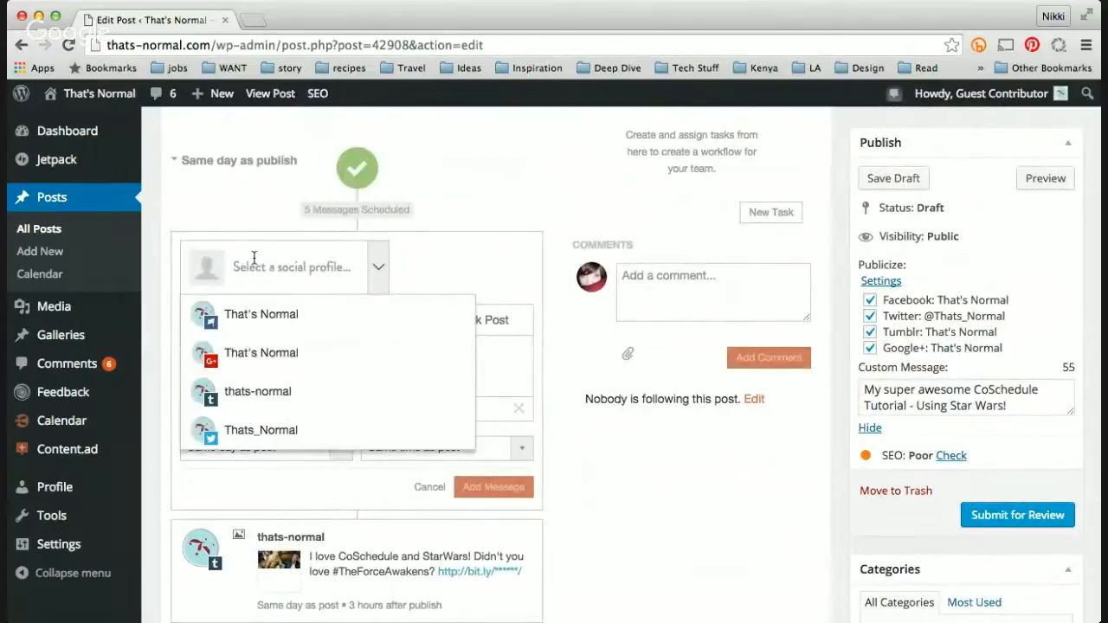
click(248, 314)
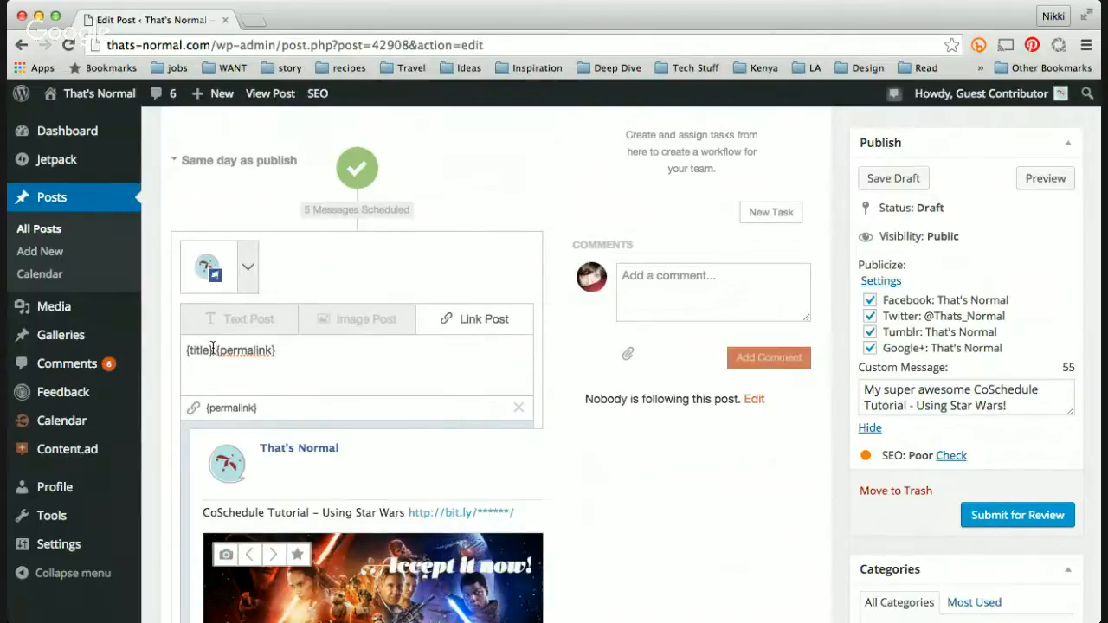
Step: Replace the default {title} {permalink} text with the pasted Twitter message text
drag(214, 350, 184, 348)
key(ctrl+a)
text(M)
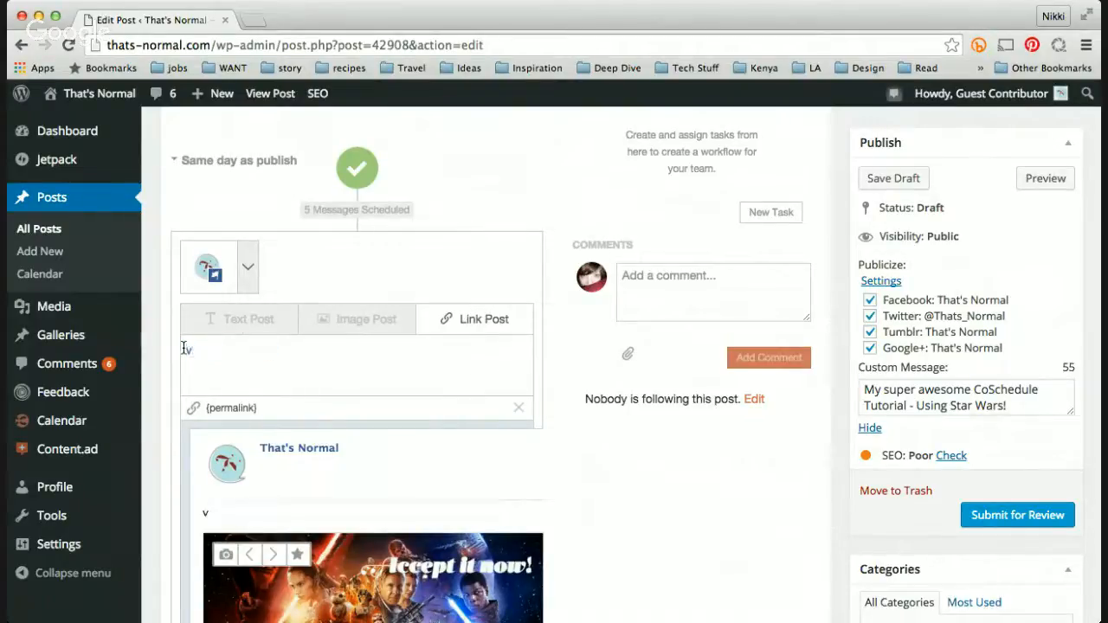
key(BackSpace)
key(ctrl+v)
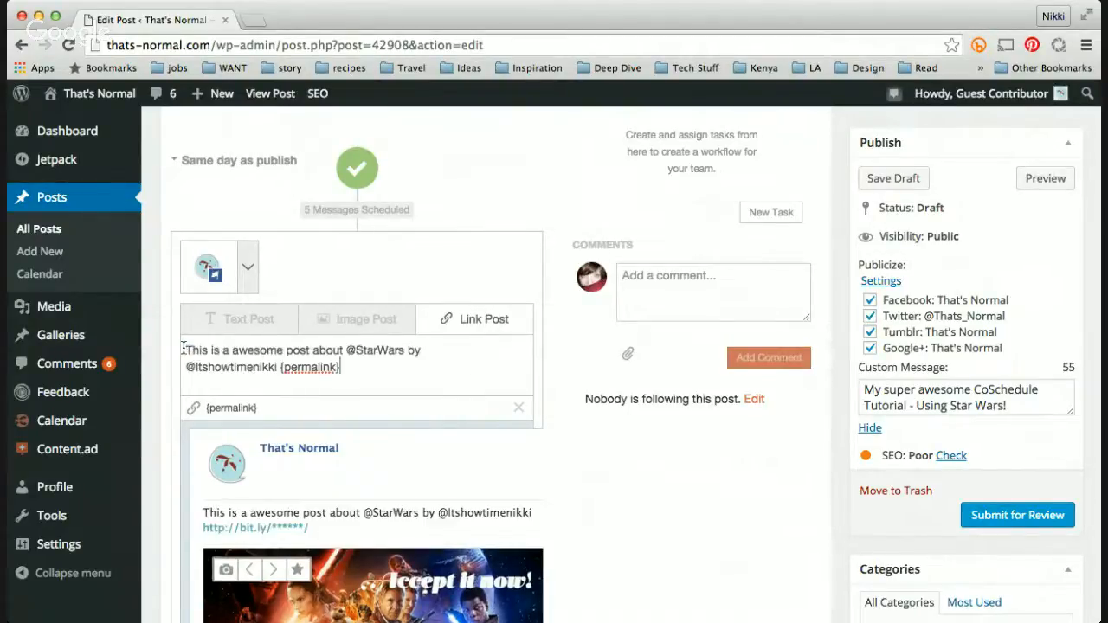
click(356, 350)
key(BackSpace)
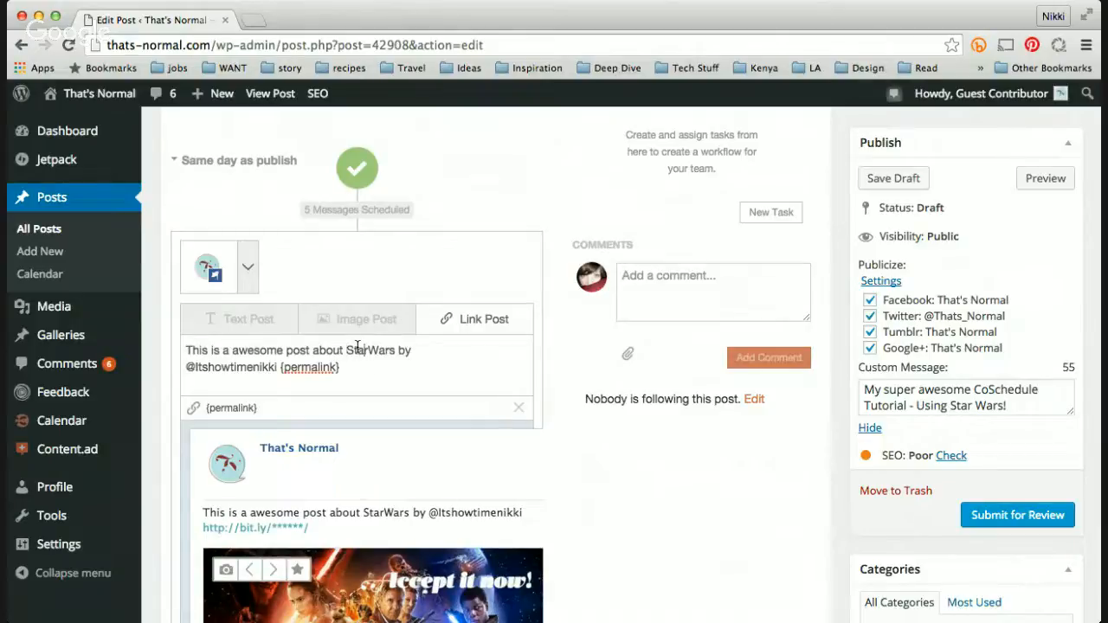
key(Right)
key(Right)
key(Right)
key(Right)
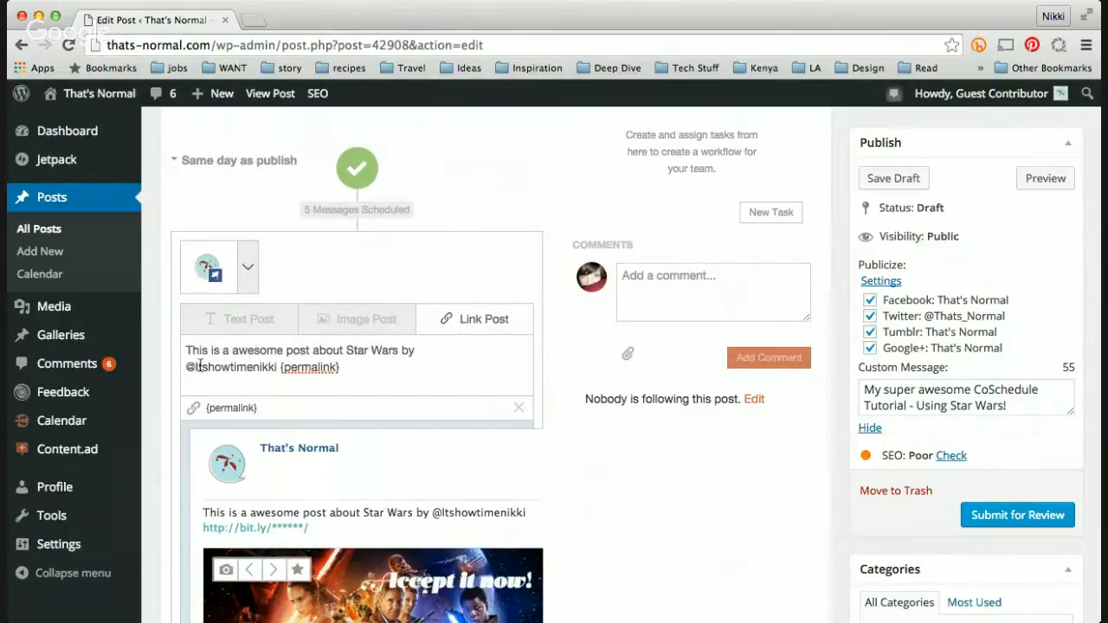
Step: Rewrite the Facebook message's opening as the author's name followed by "wrote this is a awesome post about Star Wars"
drag(277, 367, 176, 367)
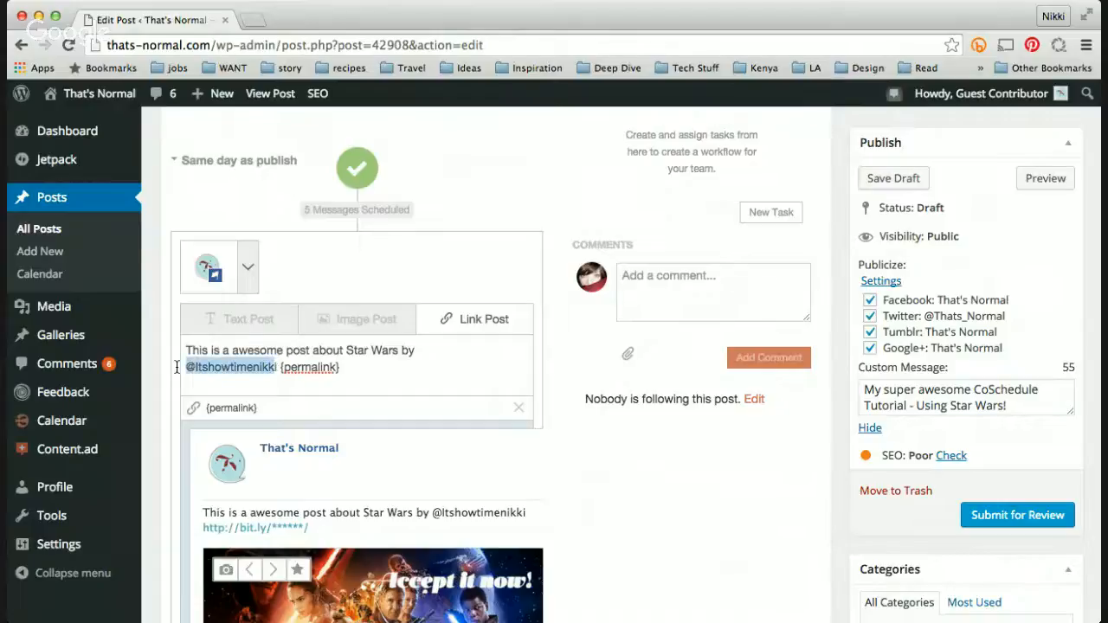
text(i)
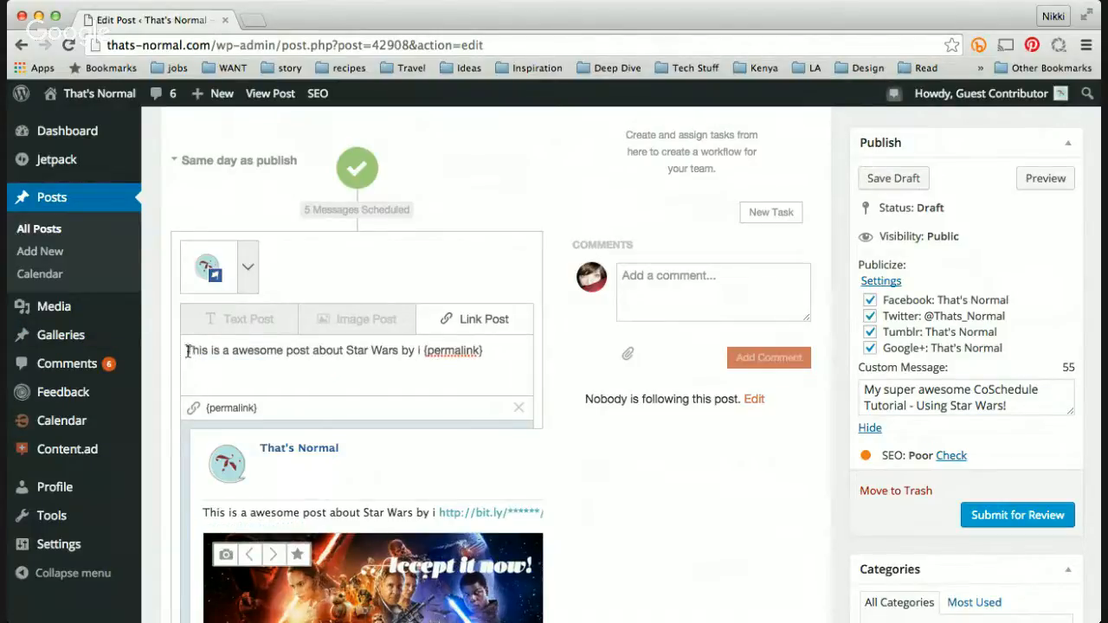
click(187, 351)
text(Nikki )
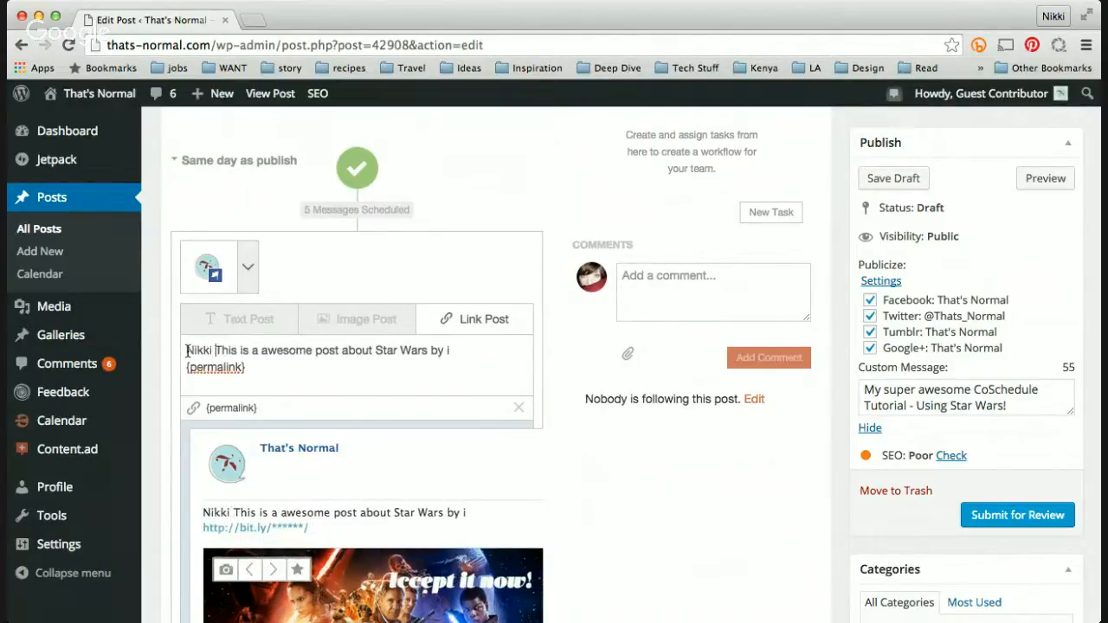
text(wrote t)
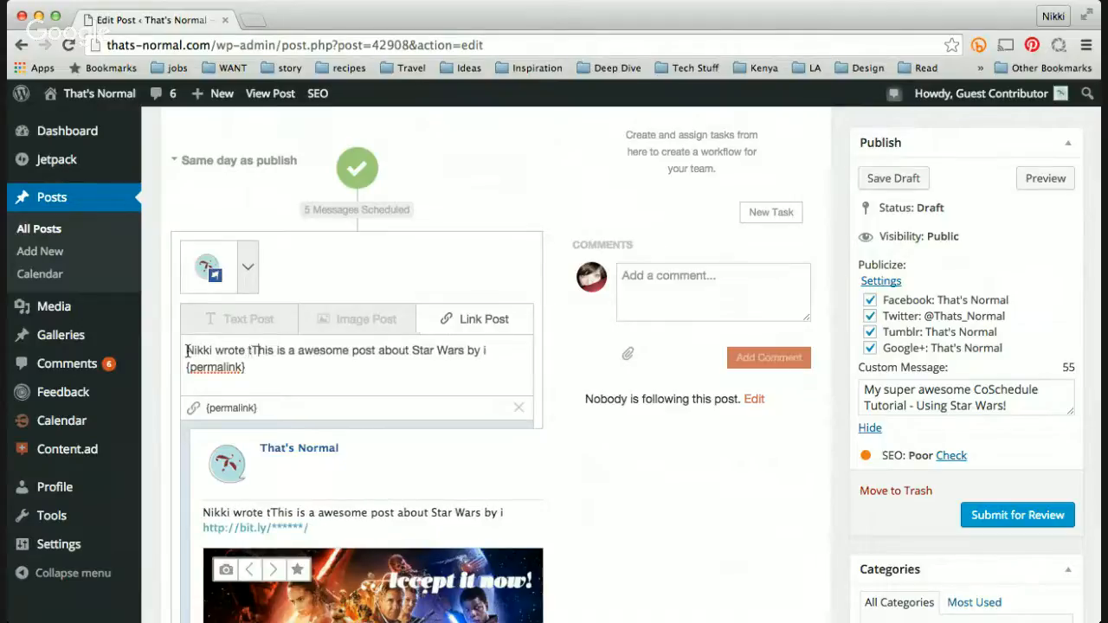
key(Delete)
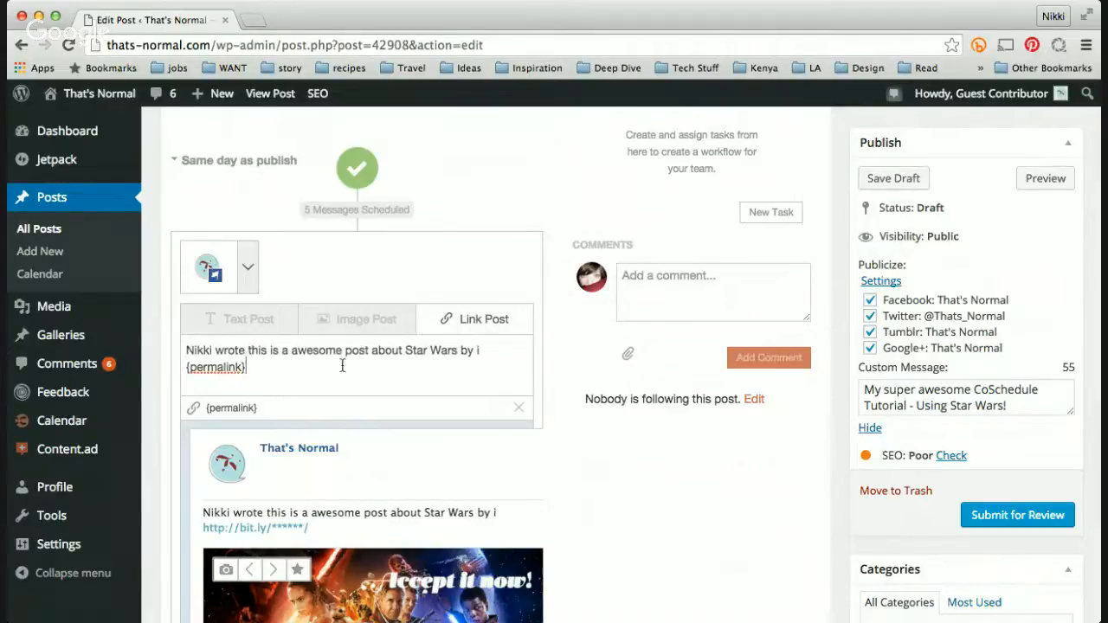
Step: Replace the trailing byline with "! Have you seen it?" before the permalink
drag(484, 347, 460, 349)
key(BackSpace)
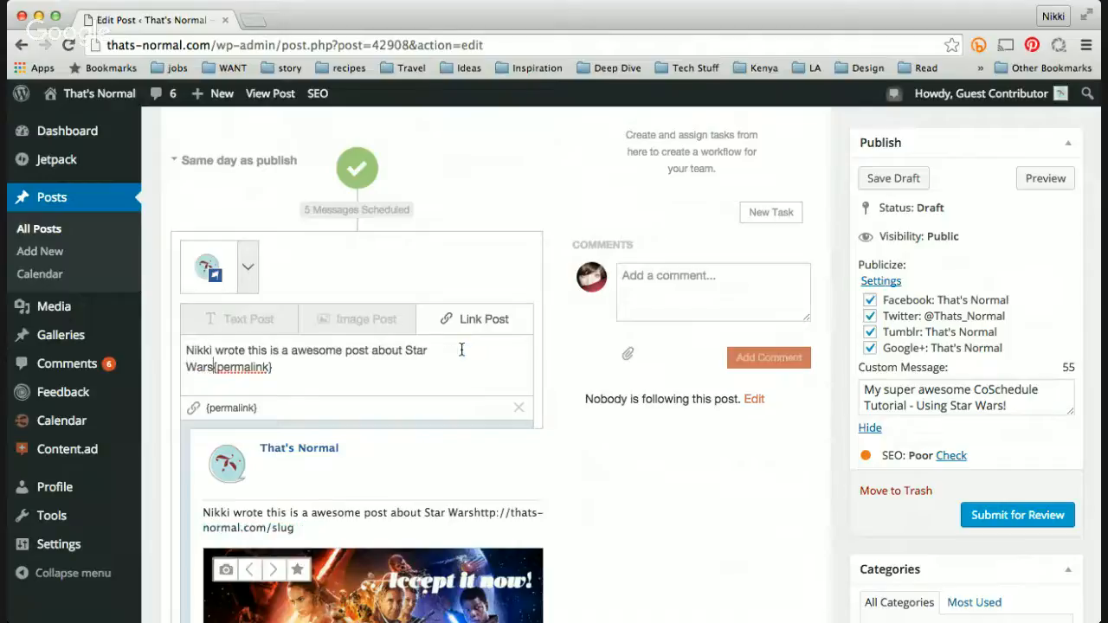
text(! )
text(Have you seen it)
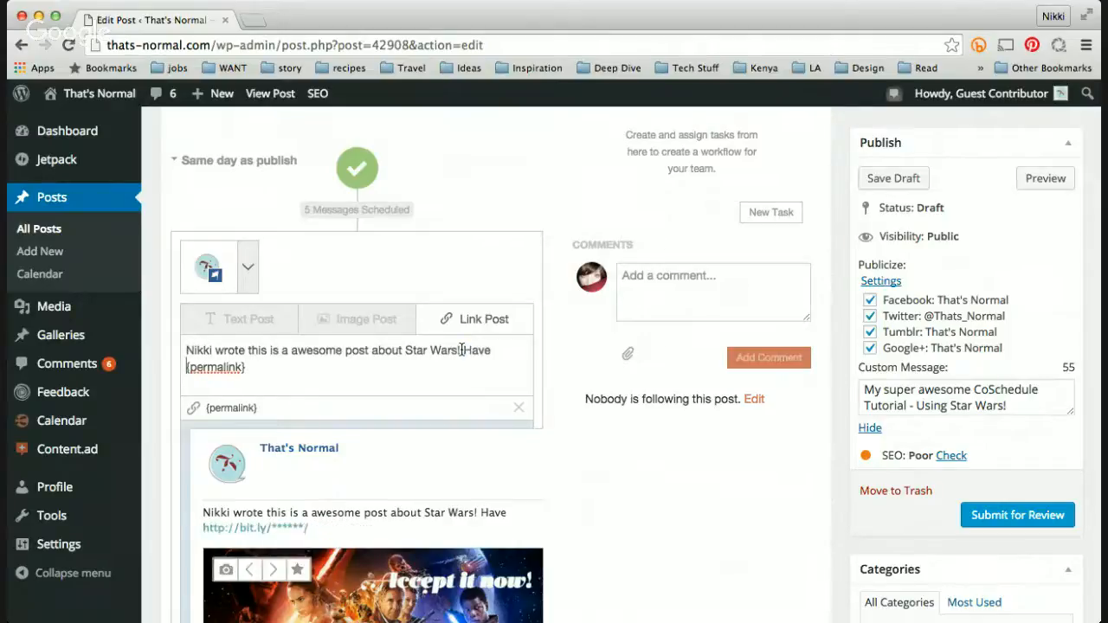
text(?)
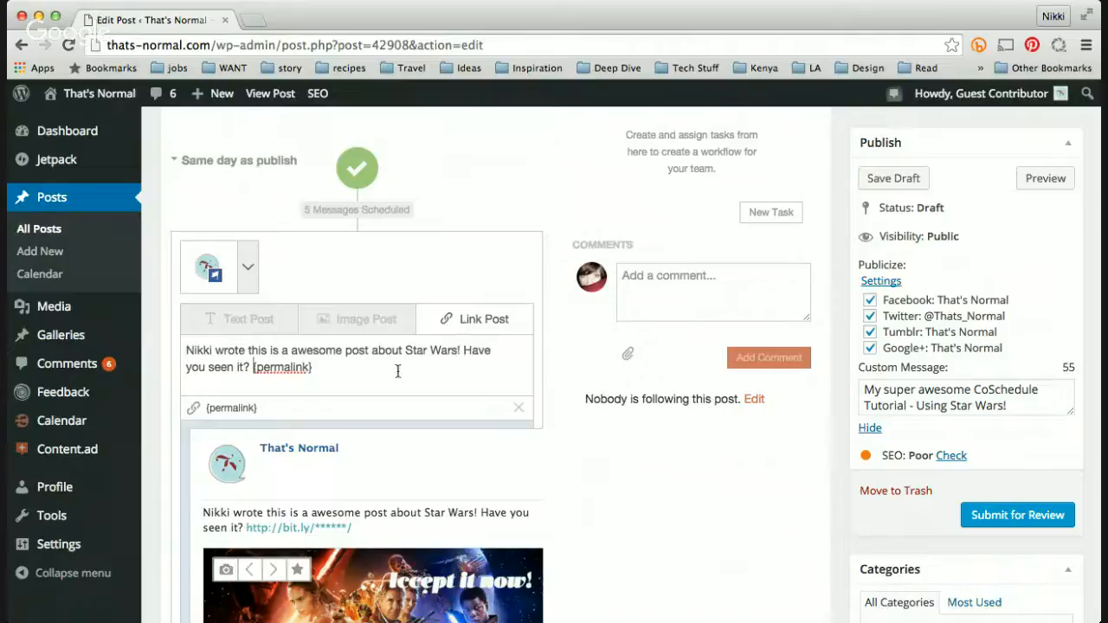
Step: Switch the Facebook message to an image post and step through the available images
scroll(383, 387, down, 2)
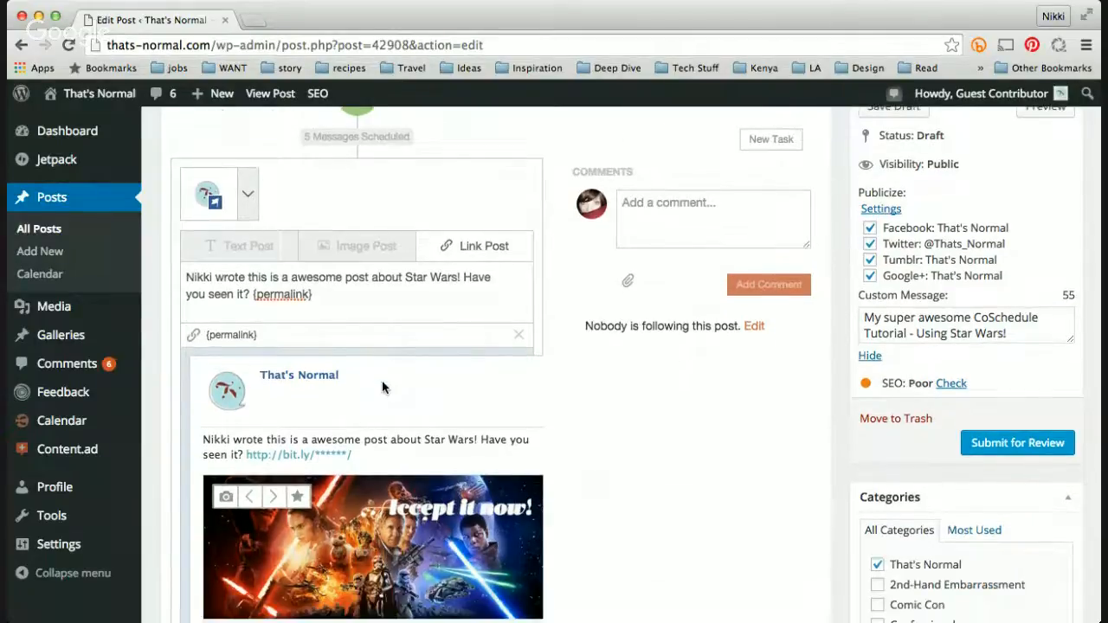
click(370, 227)
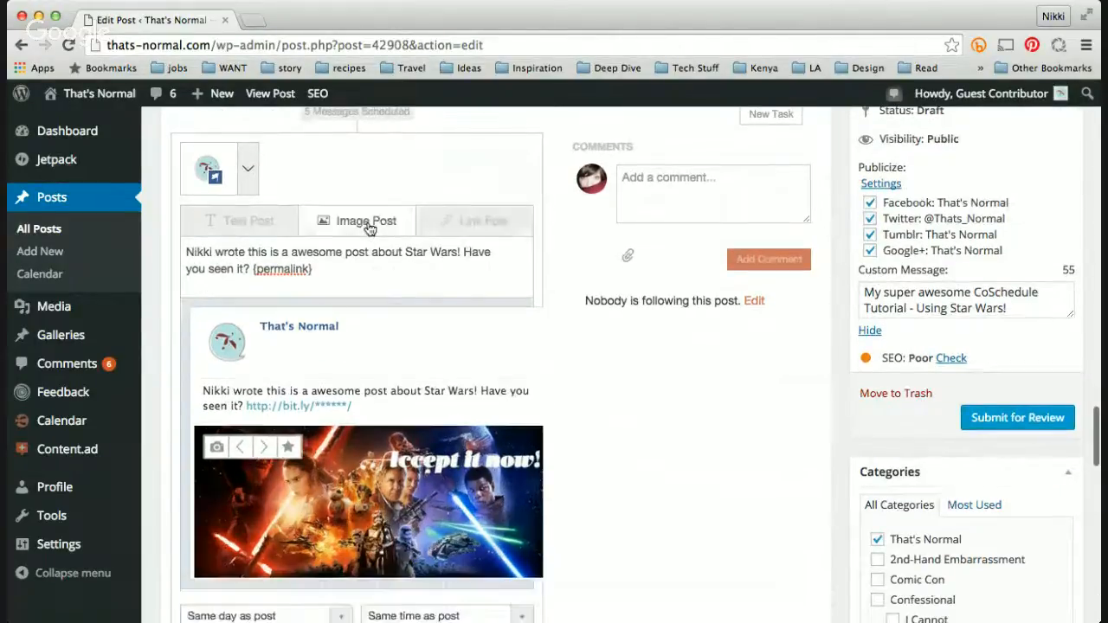
click(244, 449)
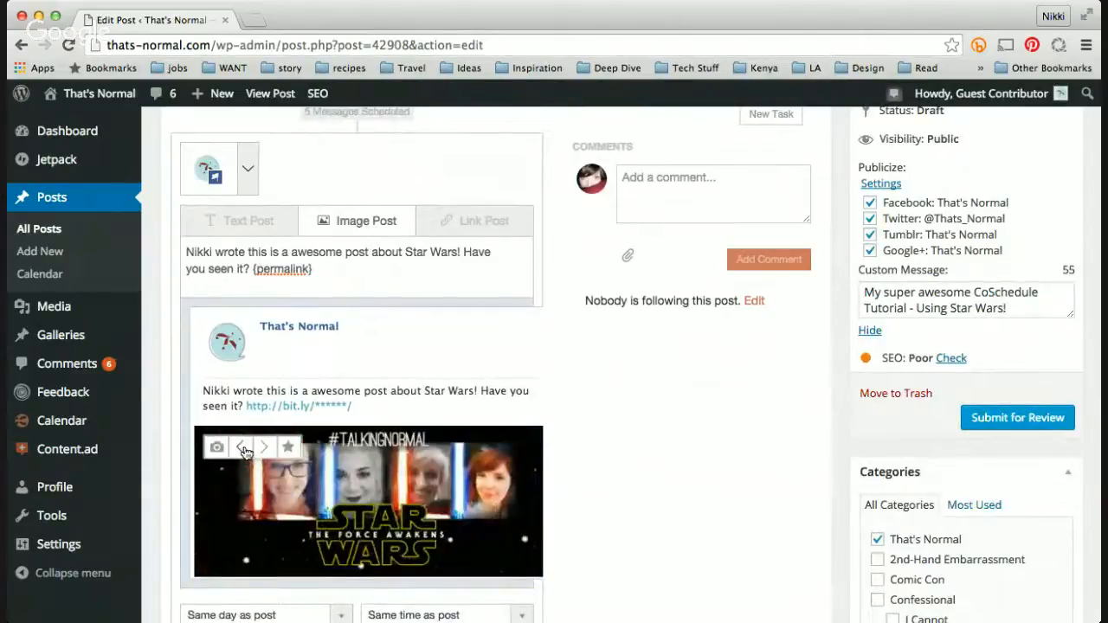
click(245, 449)
click(266, 447)
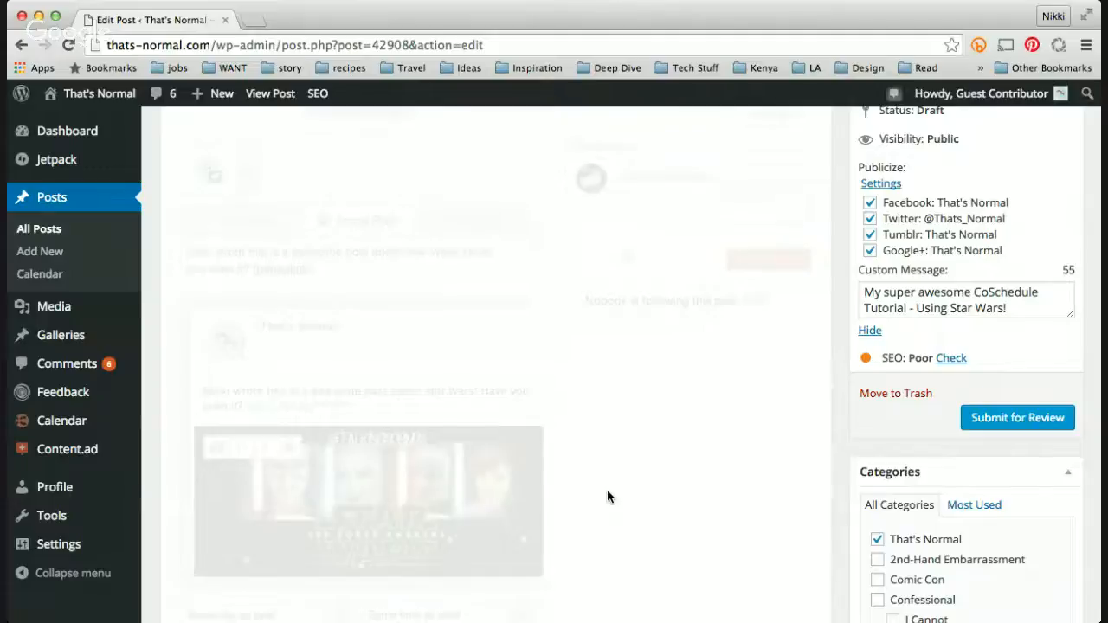
Step: Schedule the Facebook image message for 5 hours after post and add it to the social queue
scroll(621, 475, down, 3)
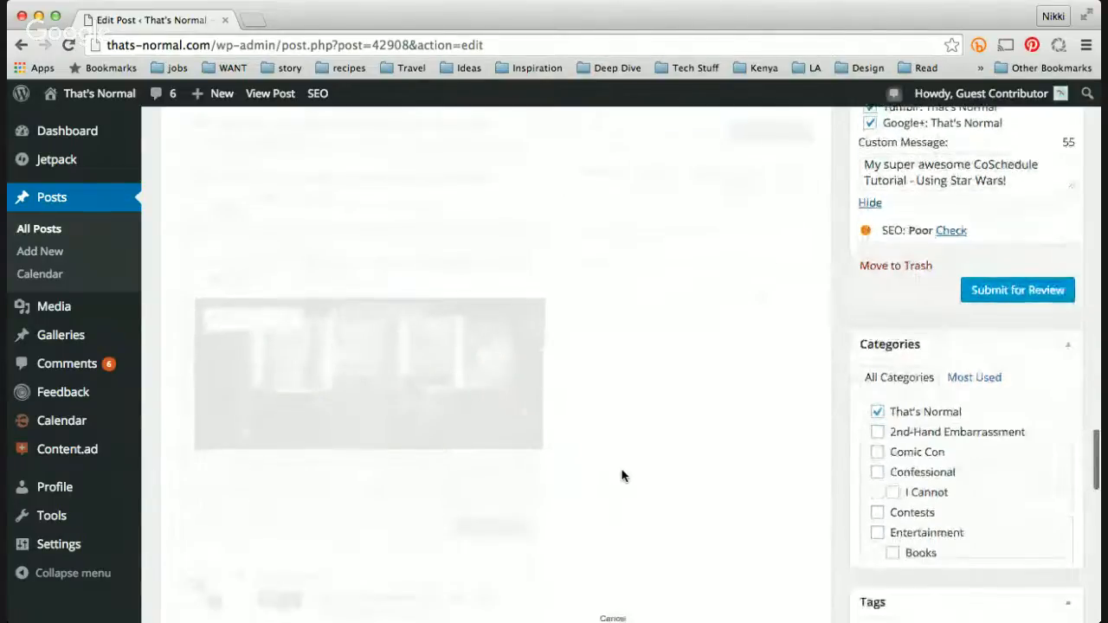
scroll(621, 475, down, 1)
scroll(621, 451, down, 1)
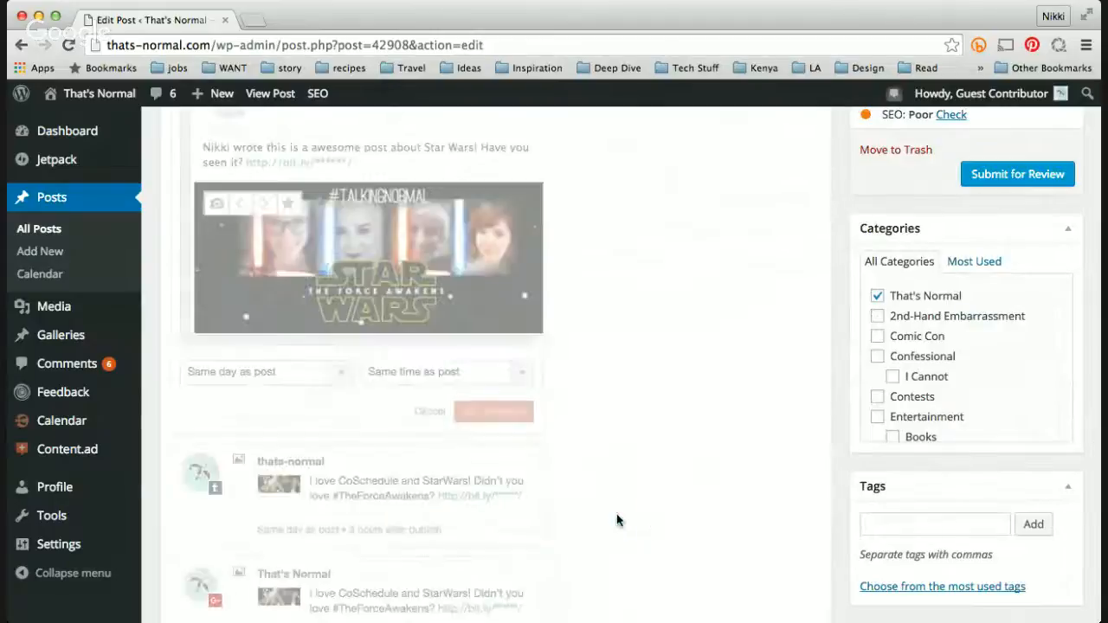
scroll(623, 476, up, 2)
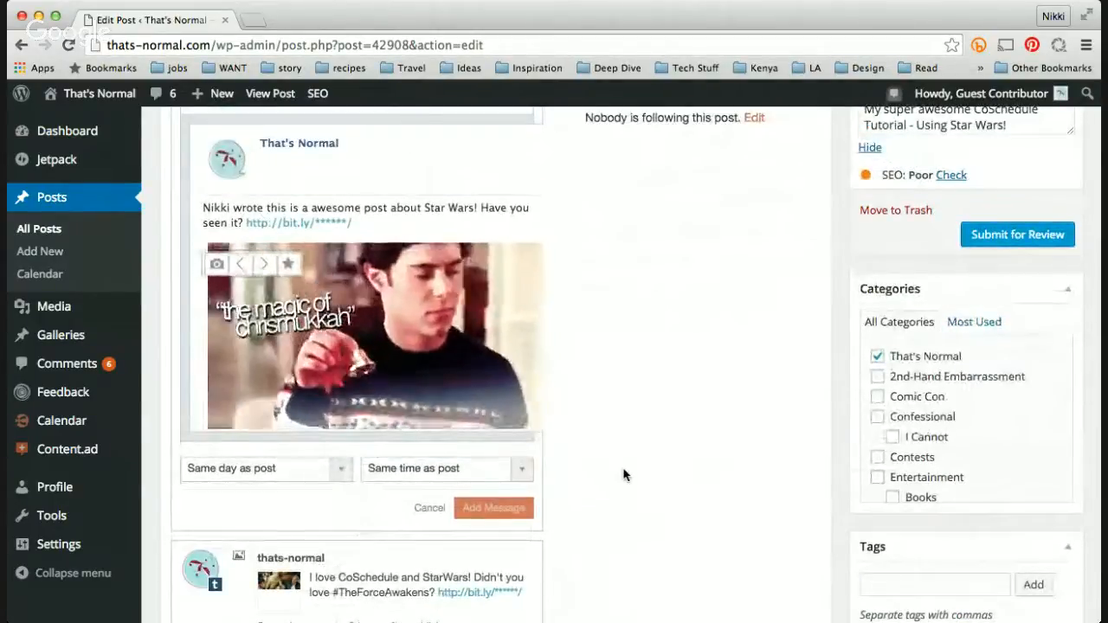
scroll(624, 475, up, 2)
scroll(624, 475, up, 3)
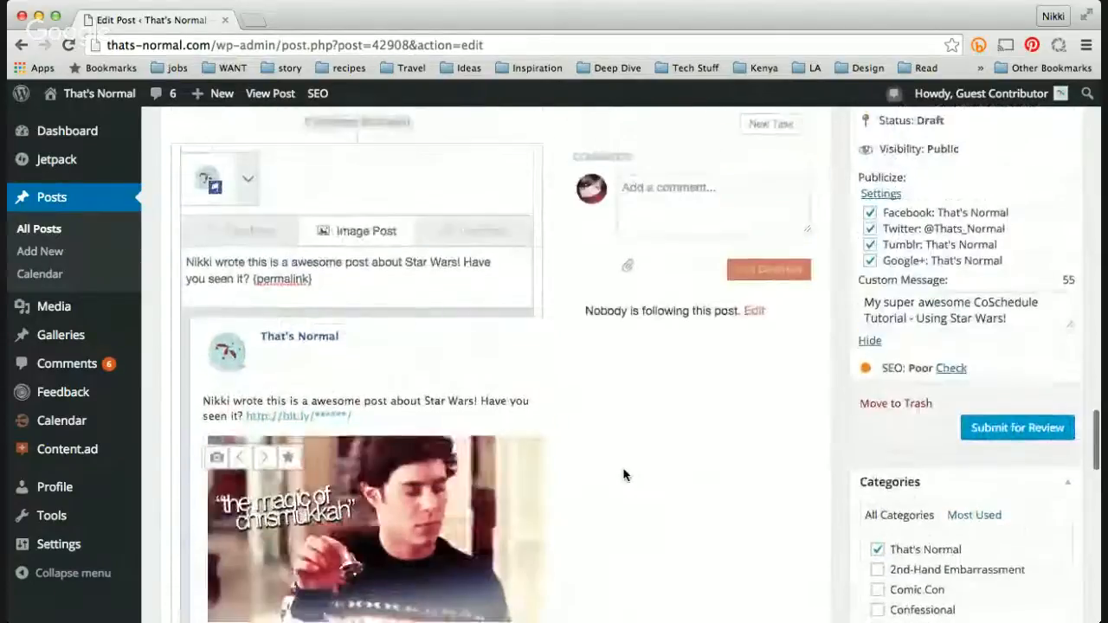
scroll(623, 475, down, 2)
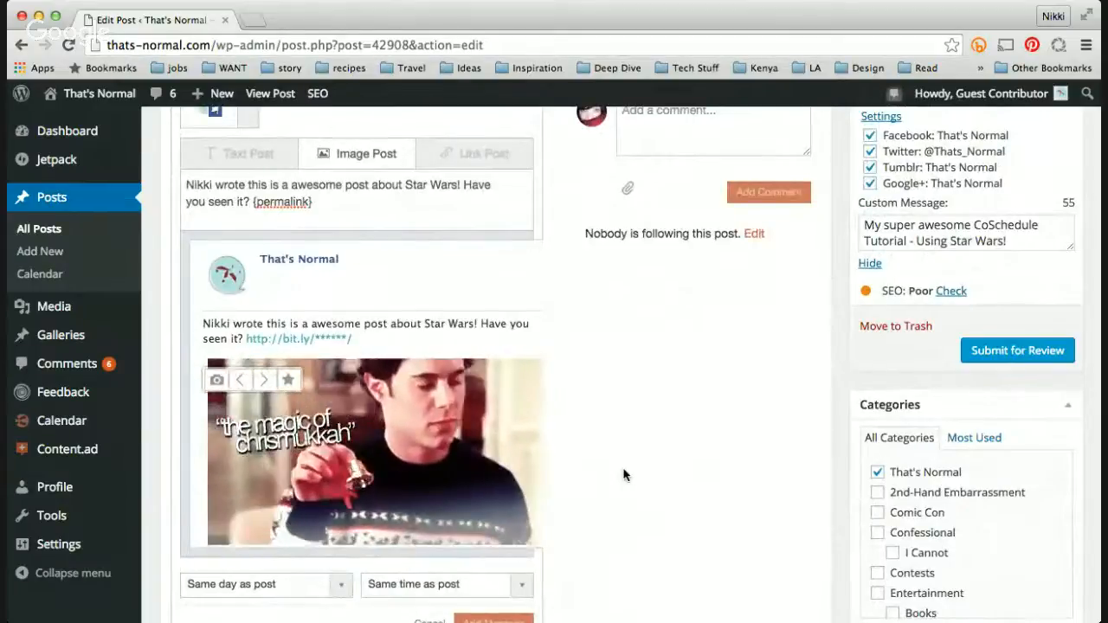
scroll(624, 475, up, 1)
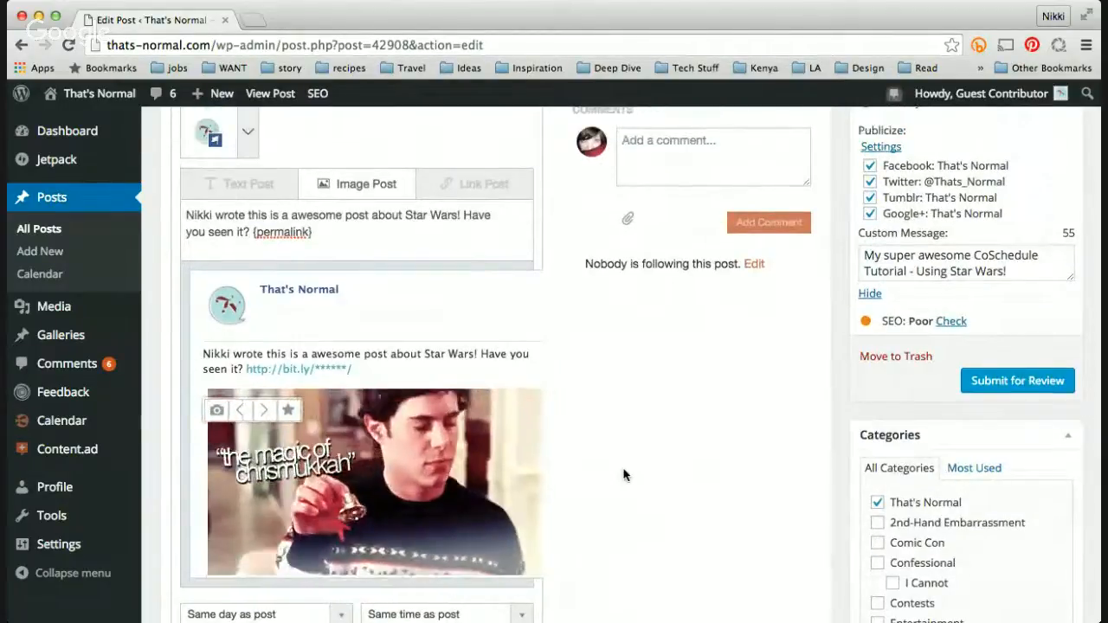
scroll(624, 475, down, 5)
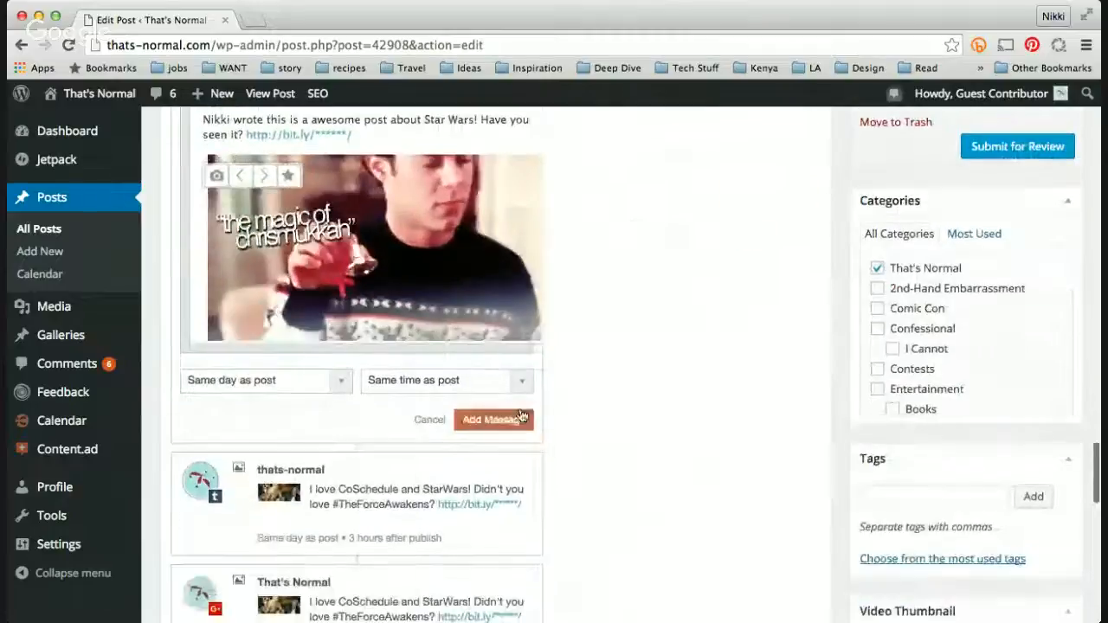
click(408, 386)
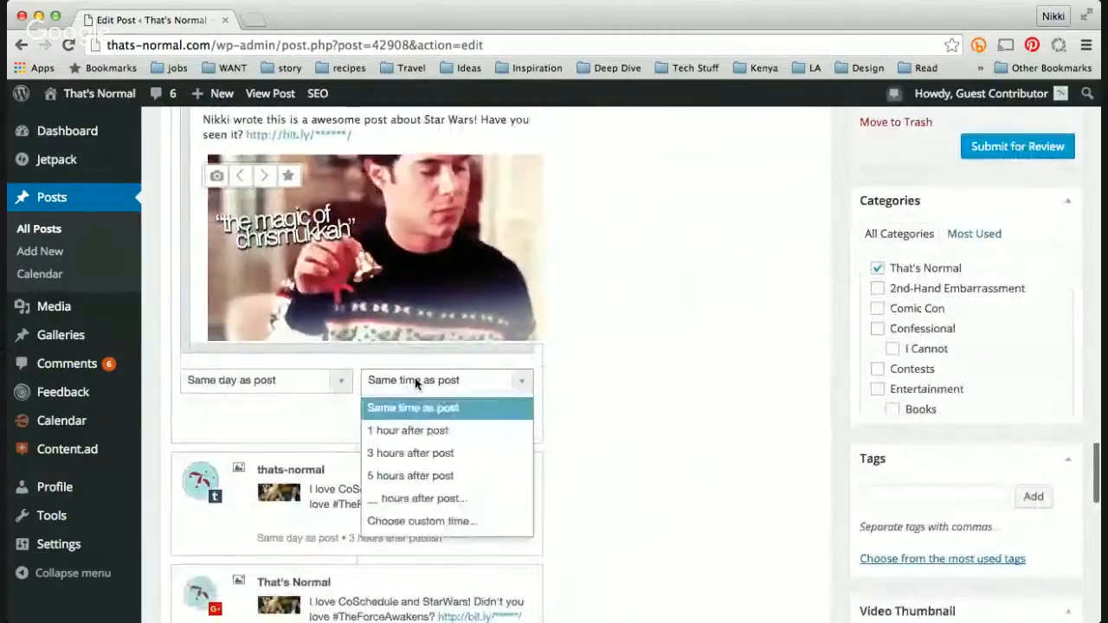
click(424, 475)
click(495, 421)
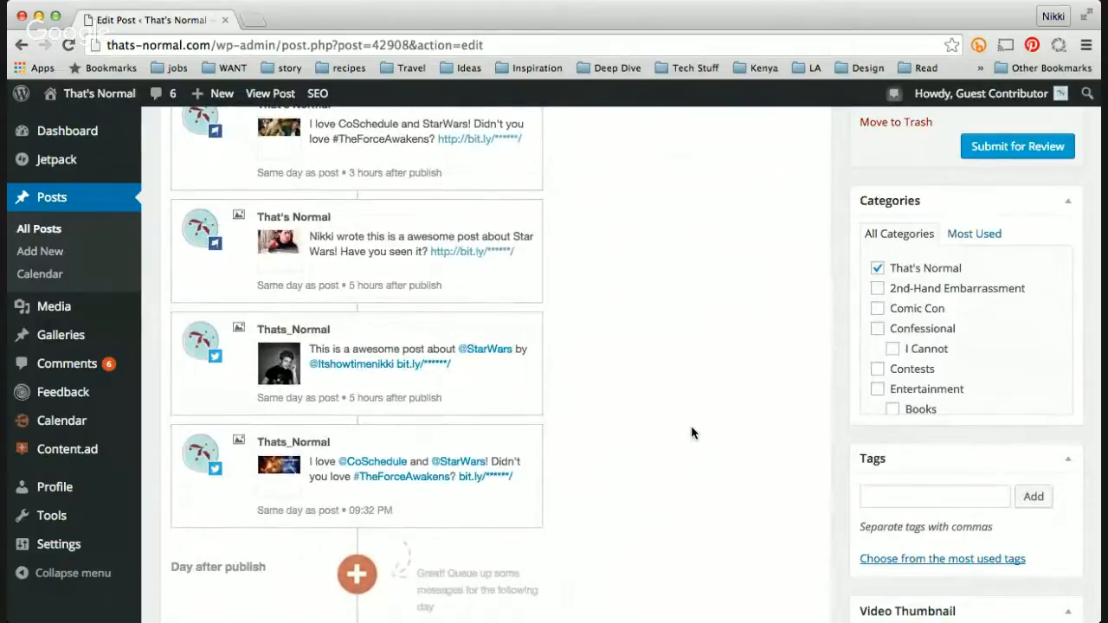
Step: Start another same-day social message and select both the That's Normal Facebook and Thats_Normal Twitter profiles
scroll(691, 425, up, 10)
scroll(691, 427, down, 3)
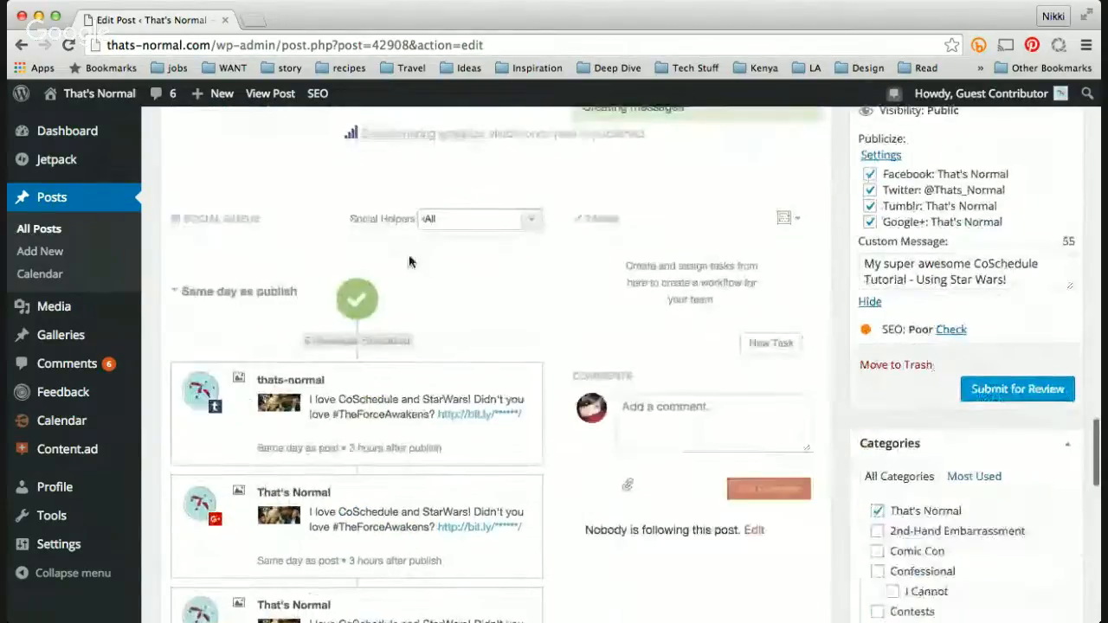
click(358, 294)
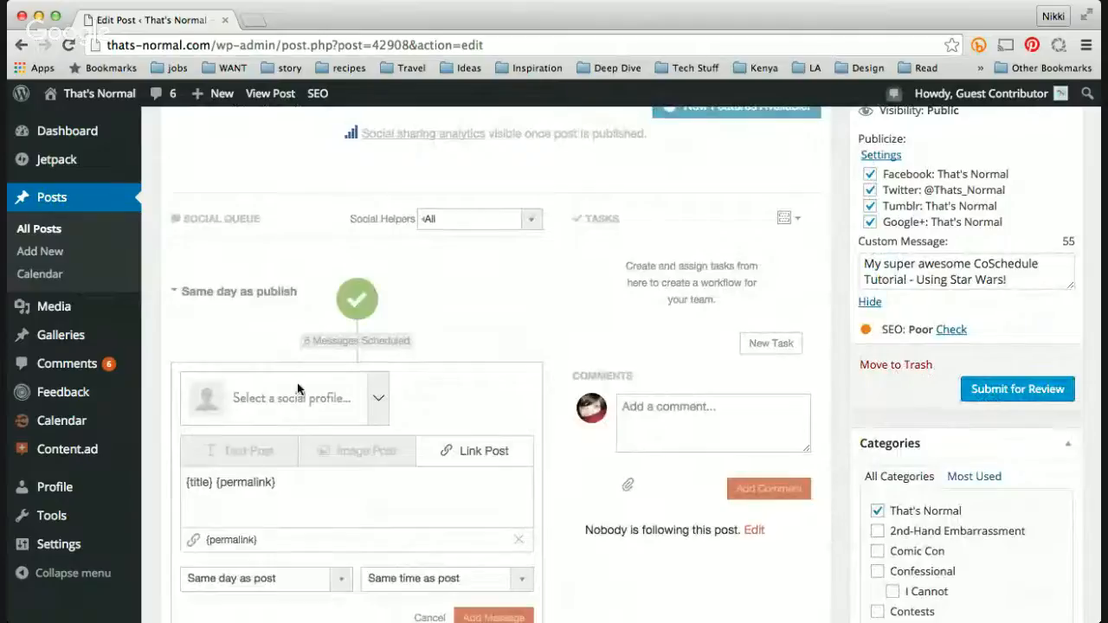
click(297, 393)
click(272, 445)
click(260, 523)
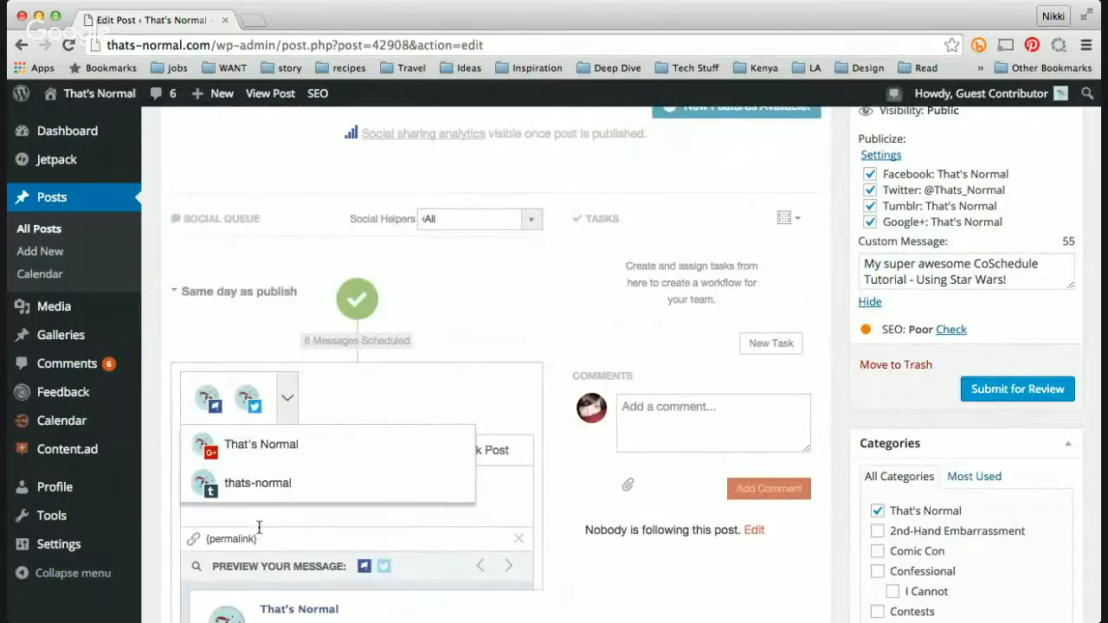
Step: Prefix the link message text with "Check it out:" before the title and permalink
scroll(407, 482, down, 5)
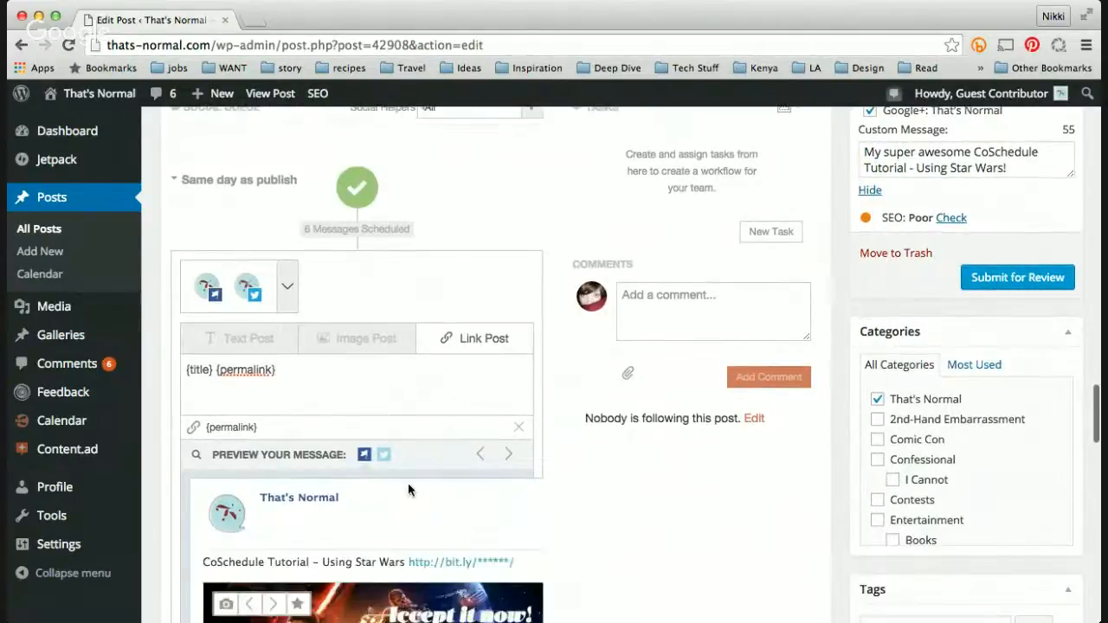
scroll(408, 483, up, 2)
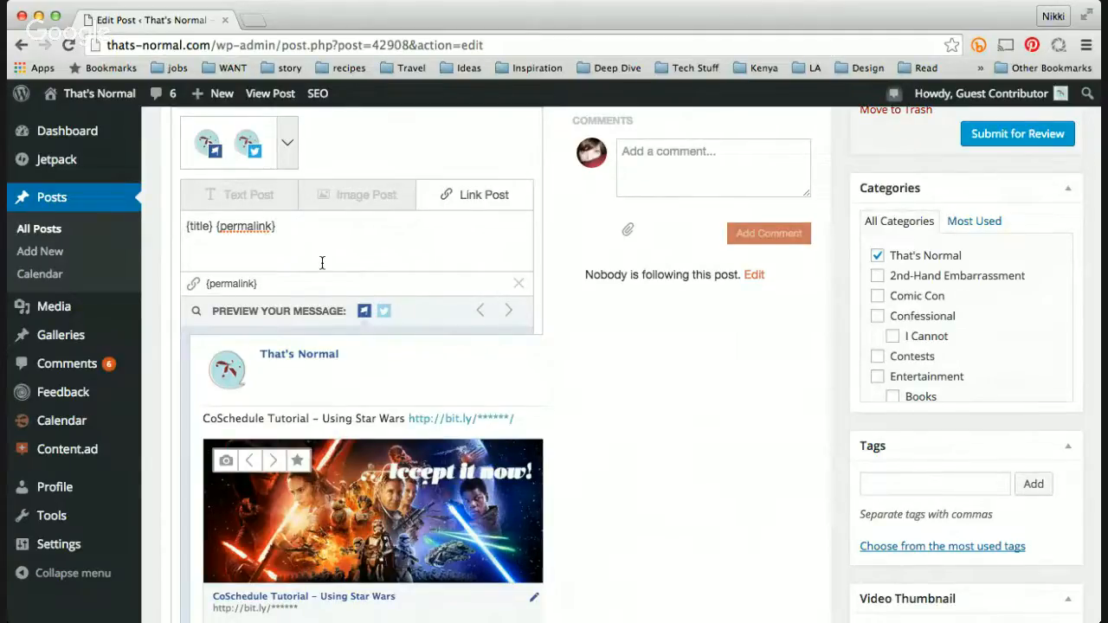
text(Check it out)
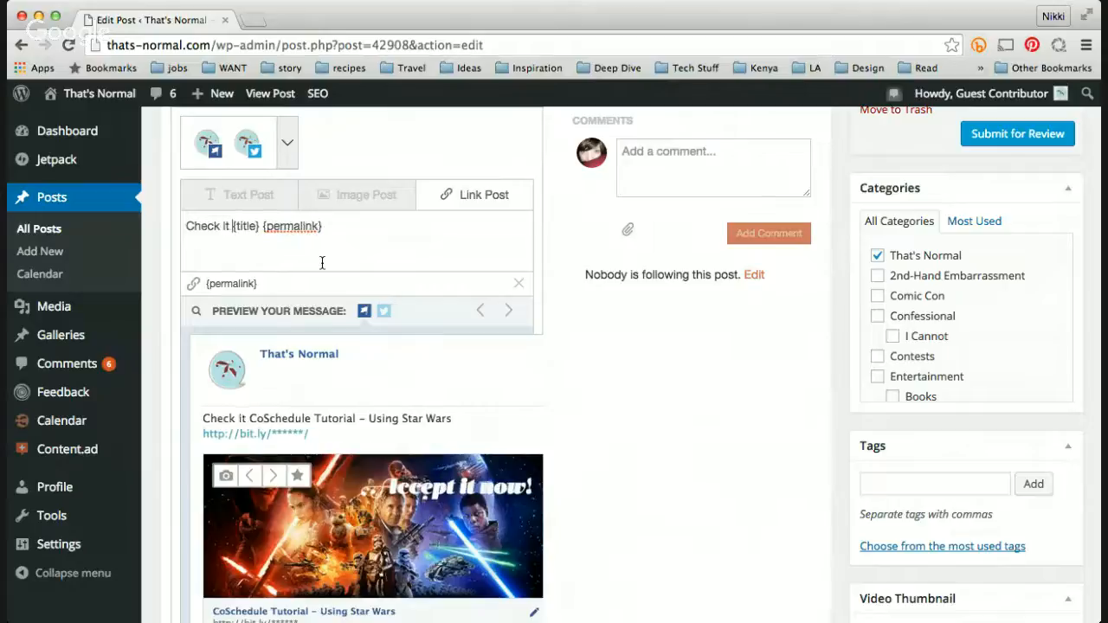
text(:)
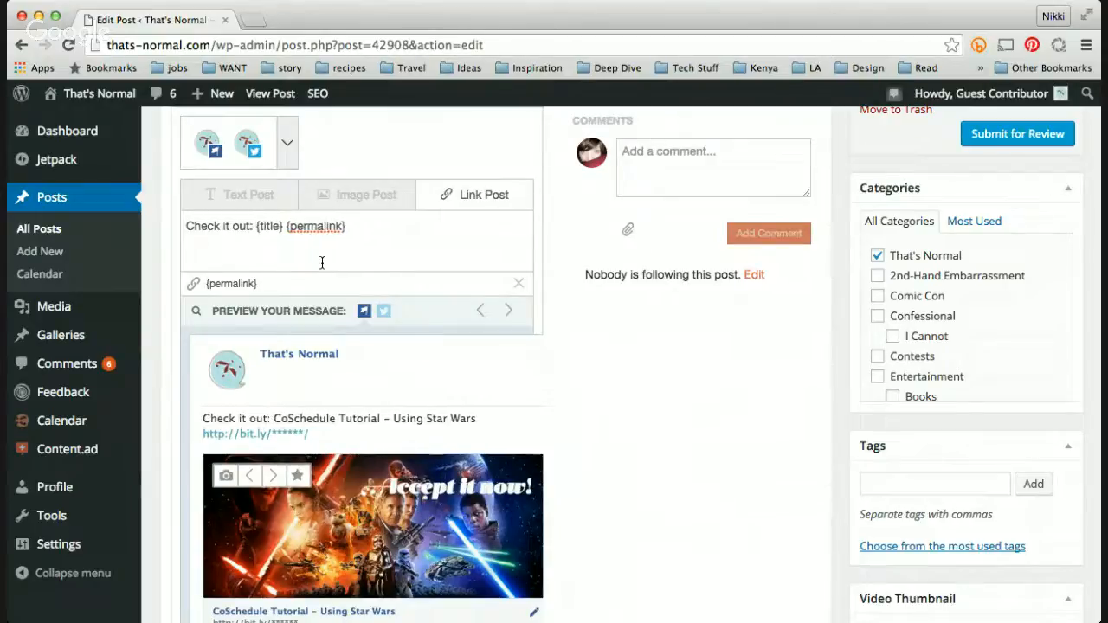
Step: Schedule the link message for 8 hours after post and add it to the social queue
scroll(362, 414, down, 1)
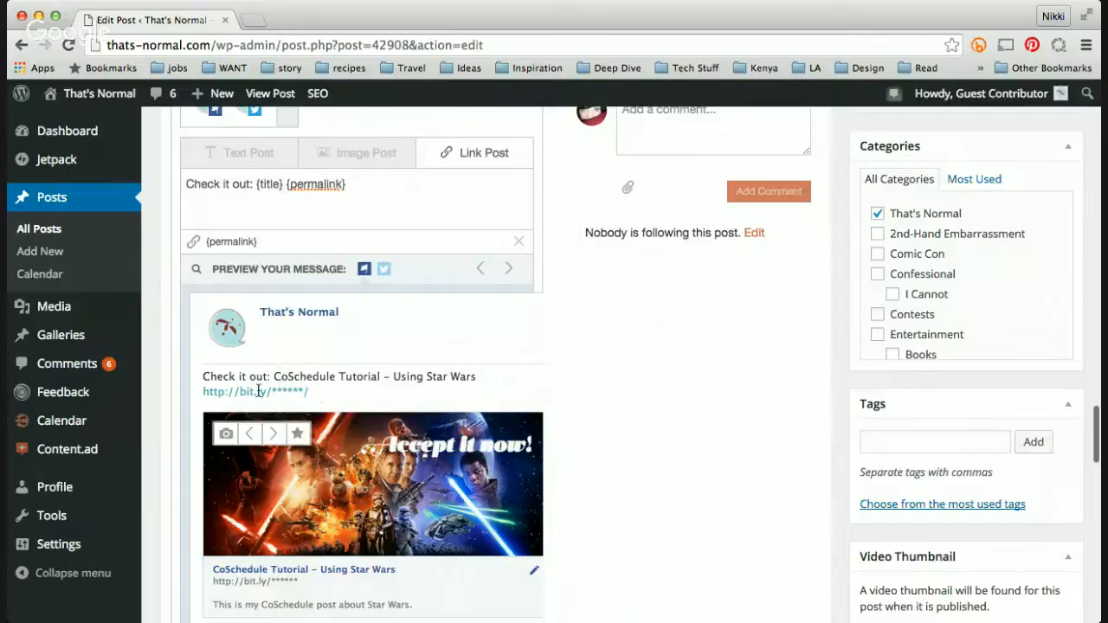
scroll(568, 473, down, 3)
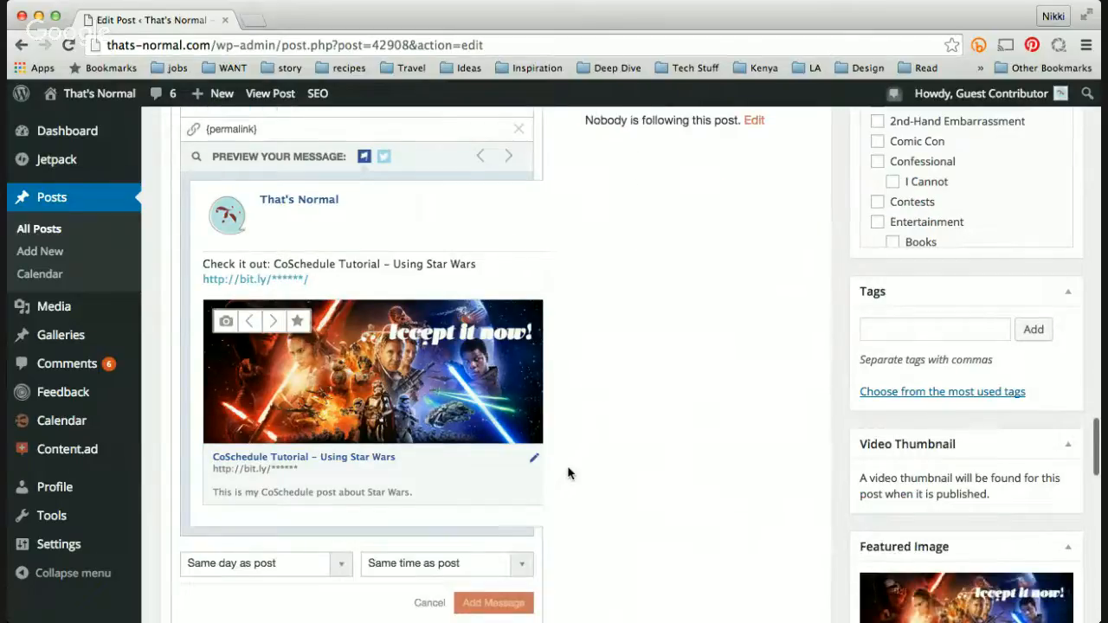
scroll(567, 472, down, 1)
click(433, 512)
scroll(404, 567, down, 2)
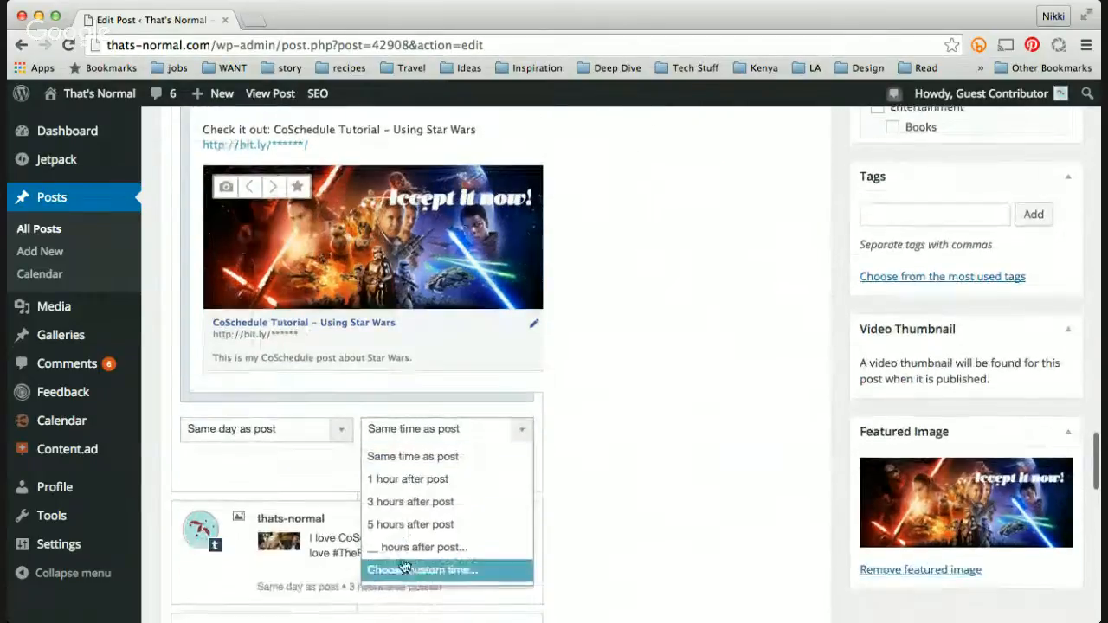
click(412, 547)
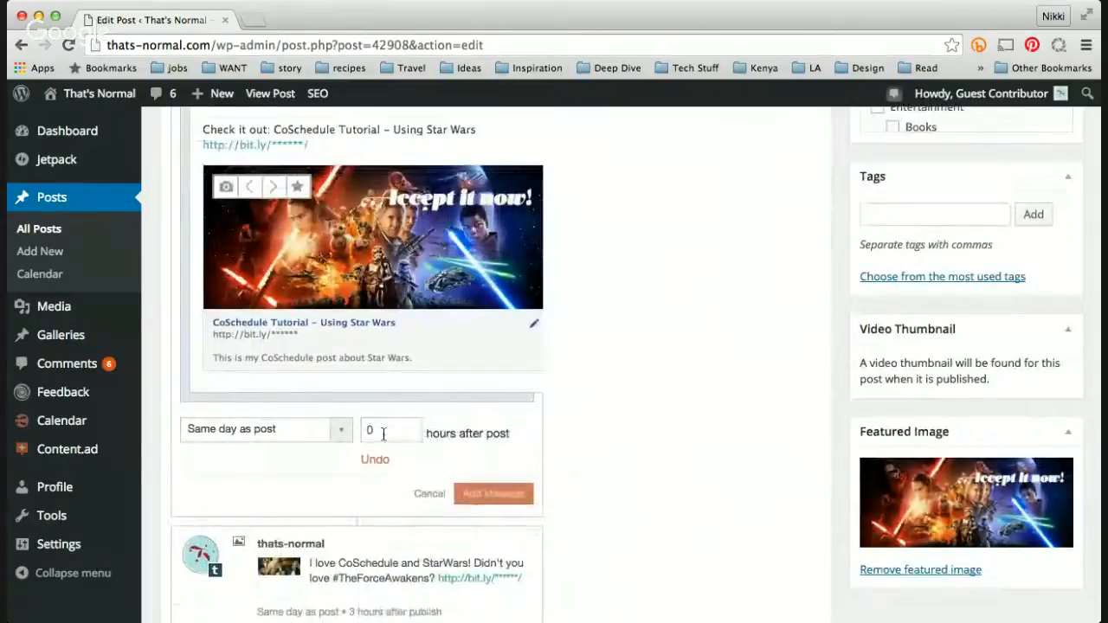
double_click(384, 434)
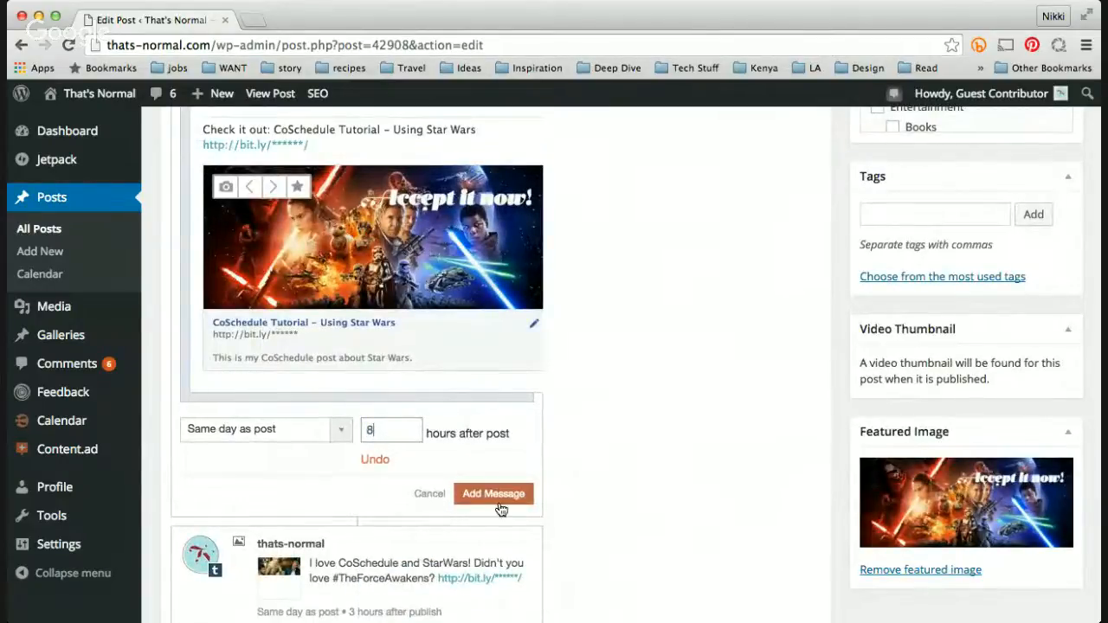
click(496, 495)
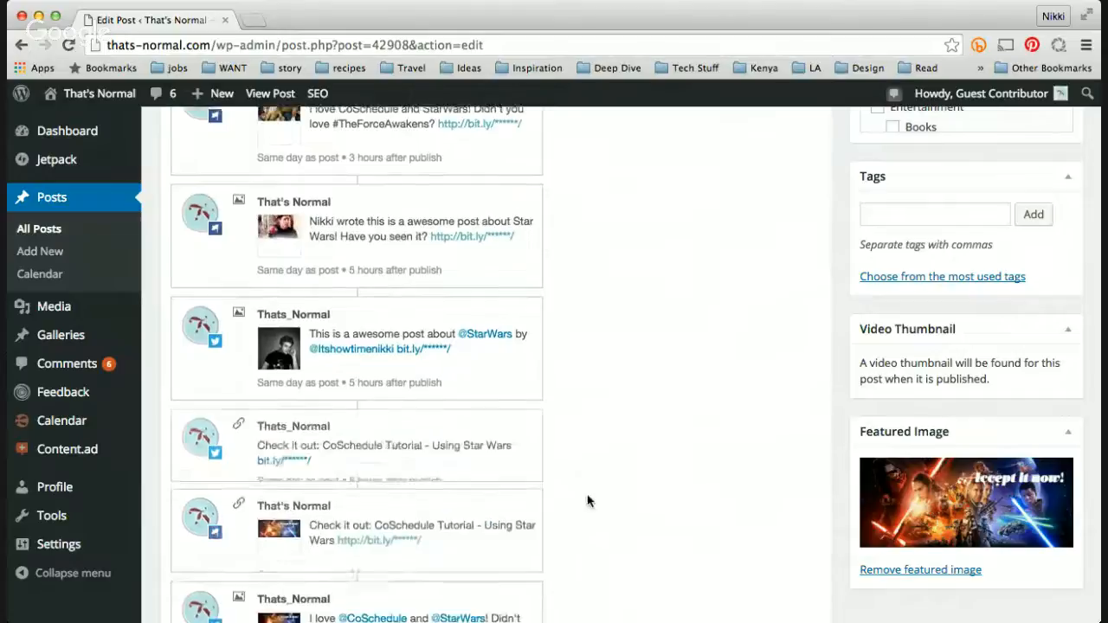
Step: Review the scheduled messages in the social queue
scroll(587, 501, down, 3)
scroll(587, 501, down, 2)
scroll(587, 501, up, 10)
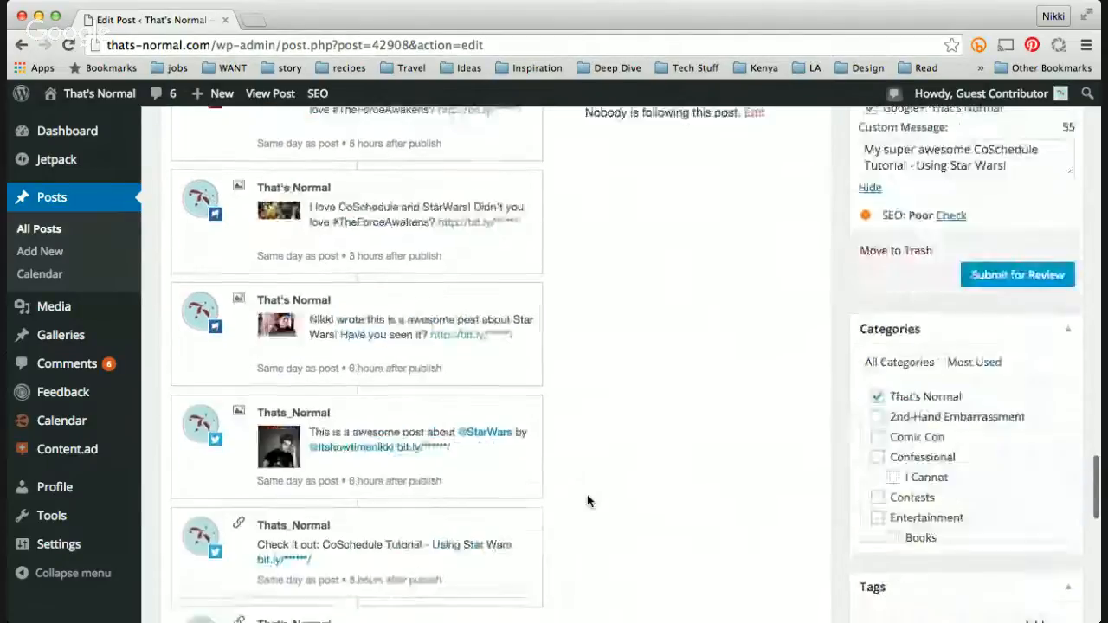
Step: Start a day-after-publish link message and select the That's Normal Facebook and Thats_Normal Twitter profiles
scroll(587, 501, down, 5)
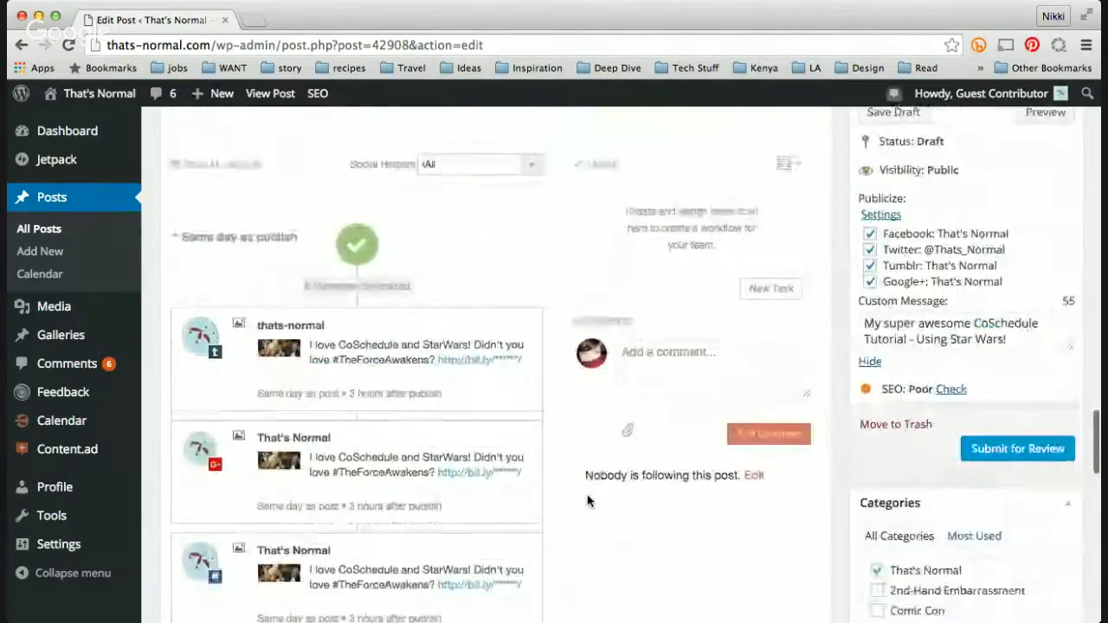
scroll(587, 502, down, 5)
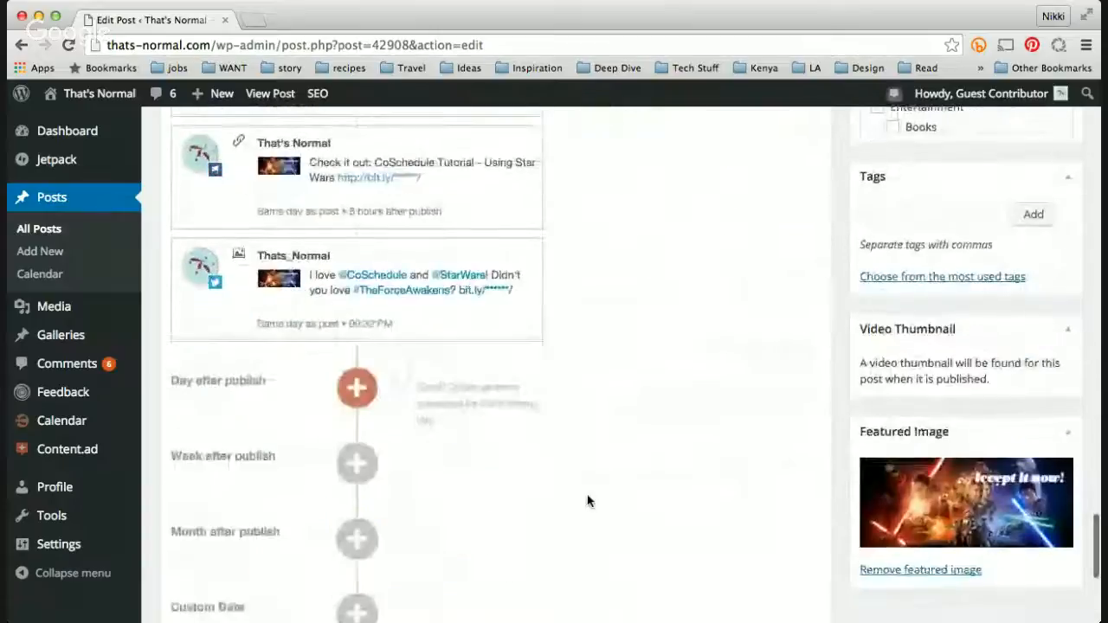
click(351, 394)
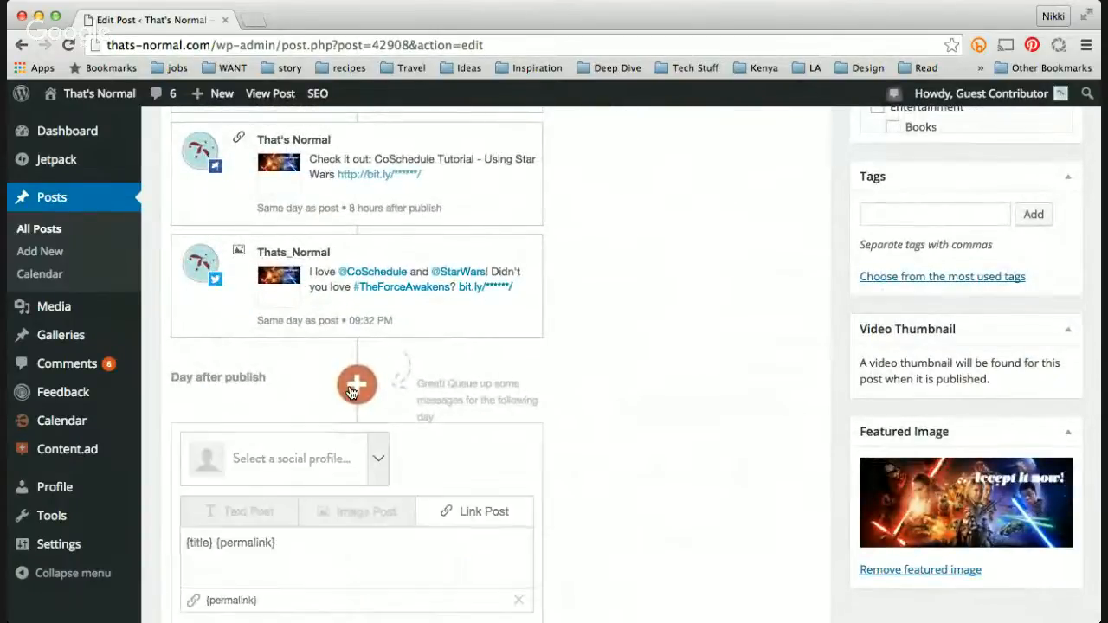
click(342, 444)
scroll(342, 444, down, 1)
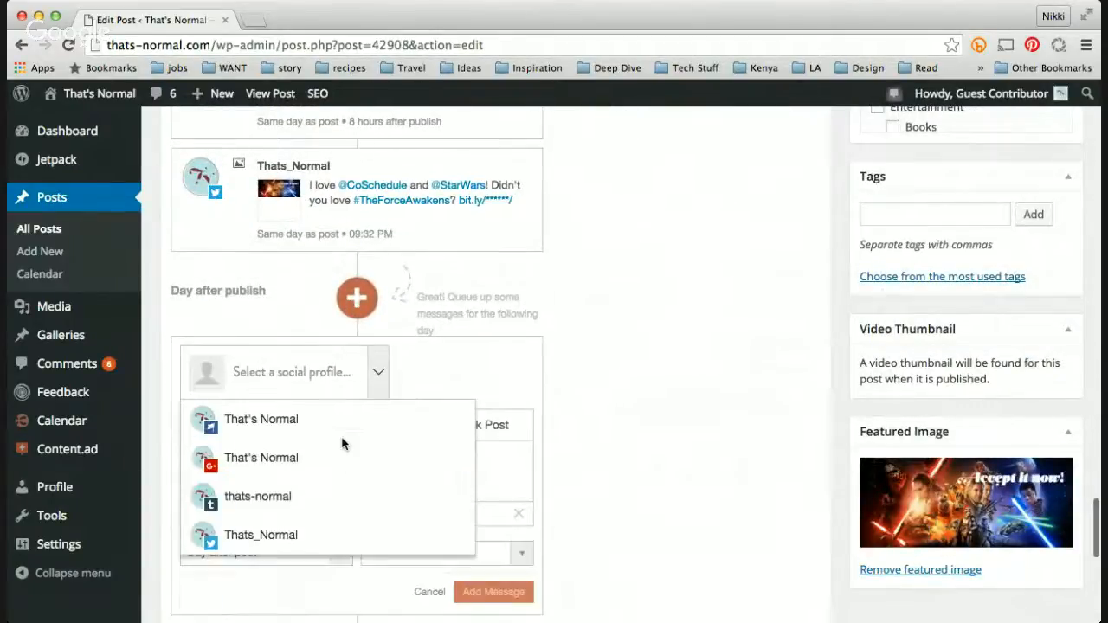
click(289, 433)
click(311, 496)
scroll(504, 468, down, 1)
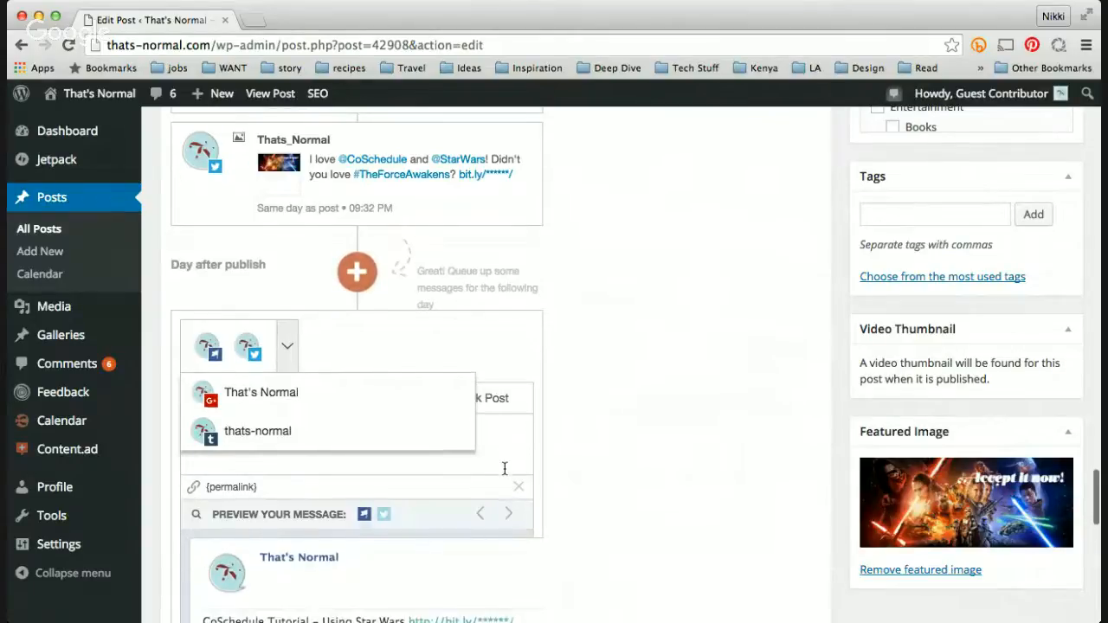
scroll(501, 433, down, 2)
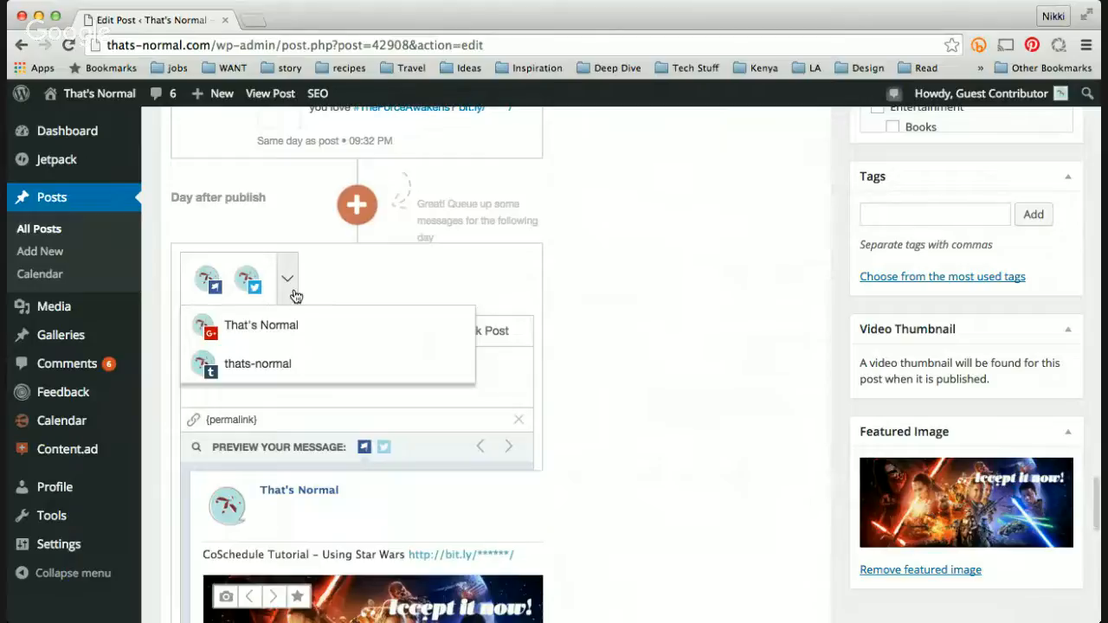
click(249, 280)
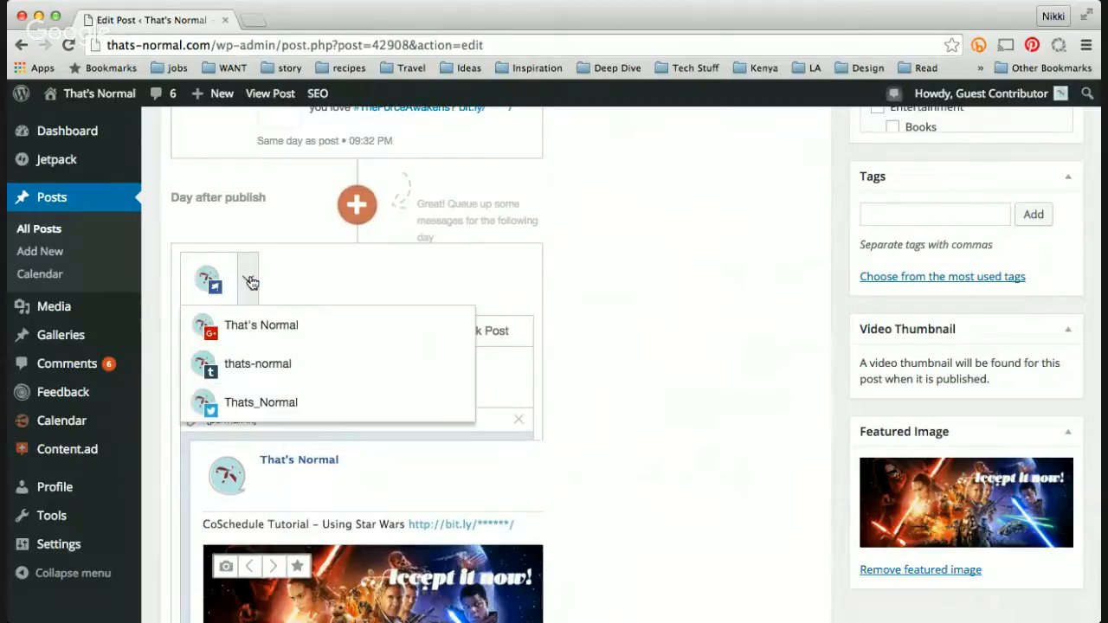
click(216, 402)
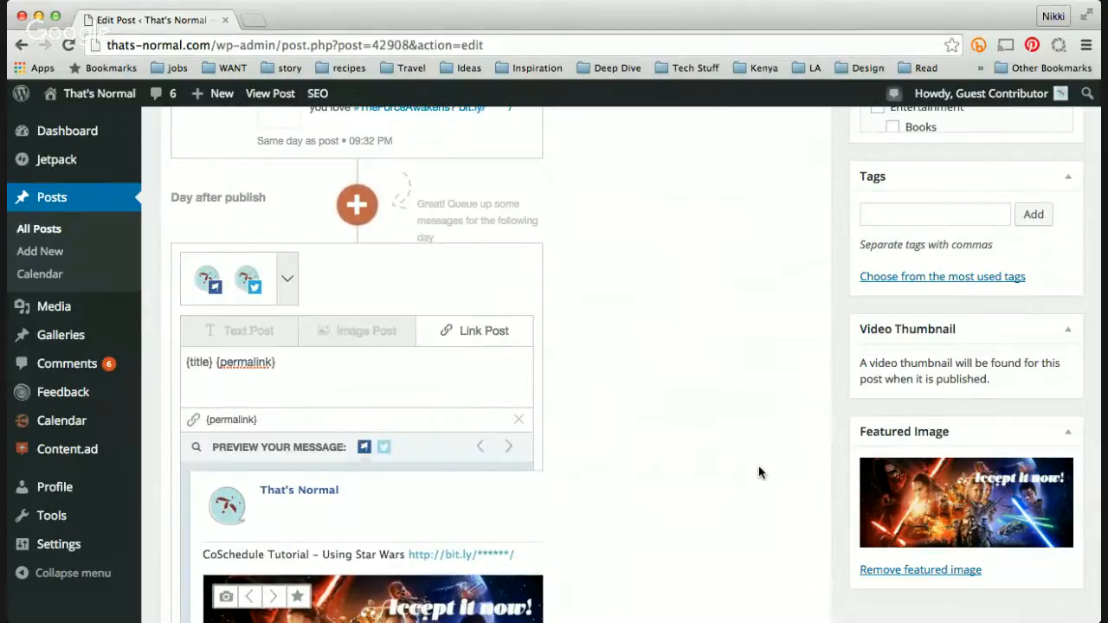
Step: Prefix the message text with "ICYMI:" and add the message to the day-after-publish queue
click(185, 362)
text(ICYMI:)
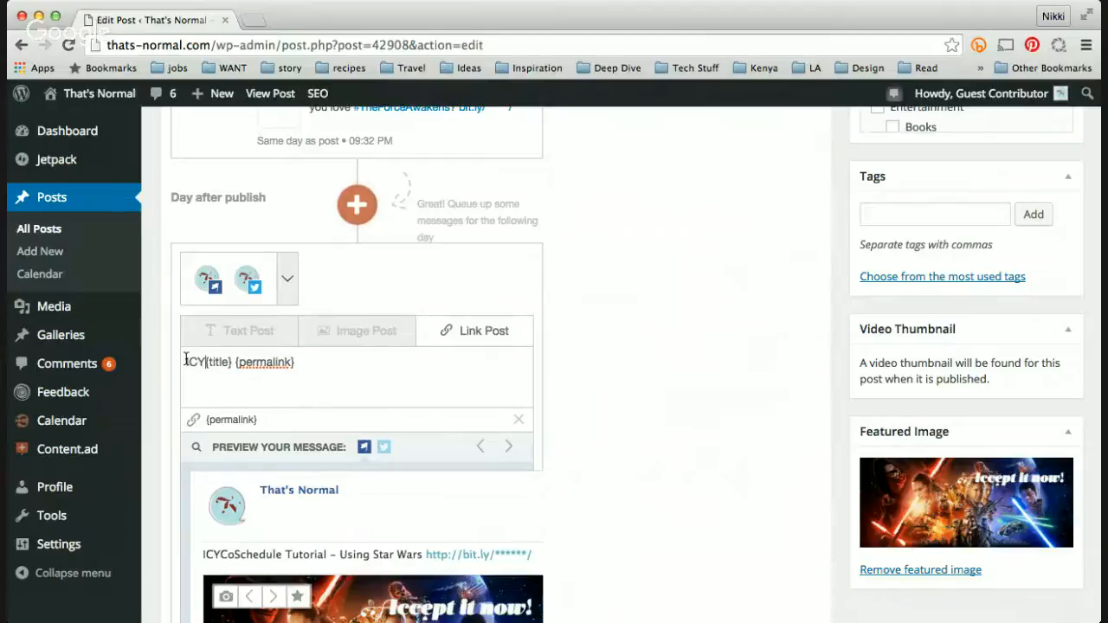
scroll(262, 394, down, 5)
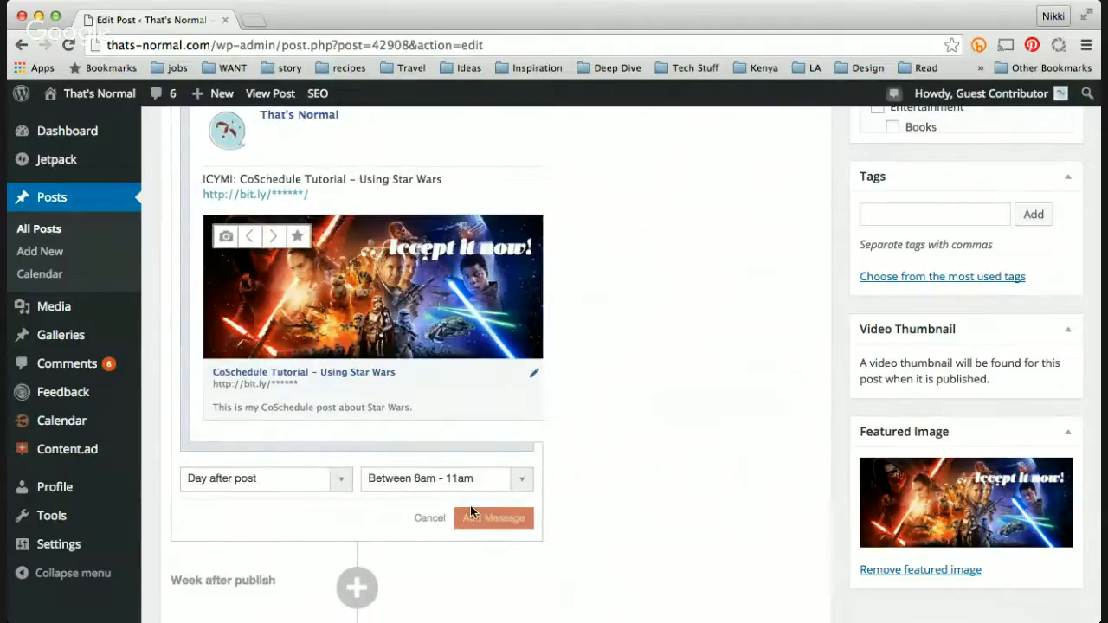
click(492, 517)
Step: Start a week-after-publish link message for the That's Normal Facebook and Thats_Normal Twitter profiles
scroll(640, 333, up, 5)
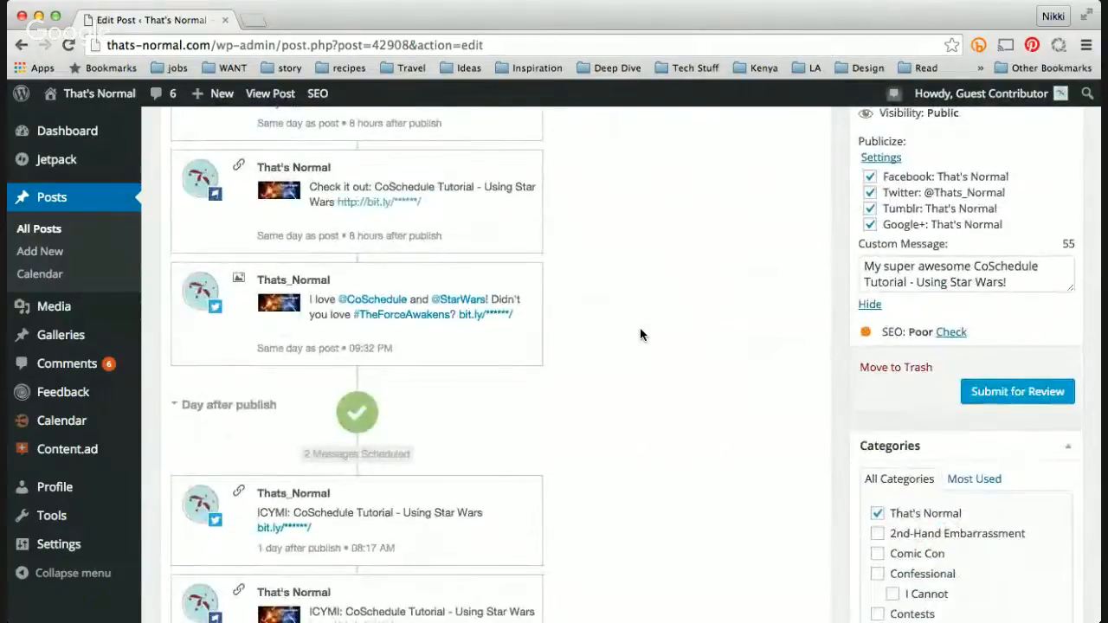
scroll(640, 335, down, 3)
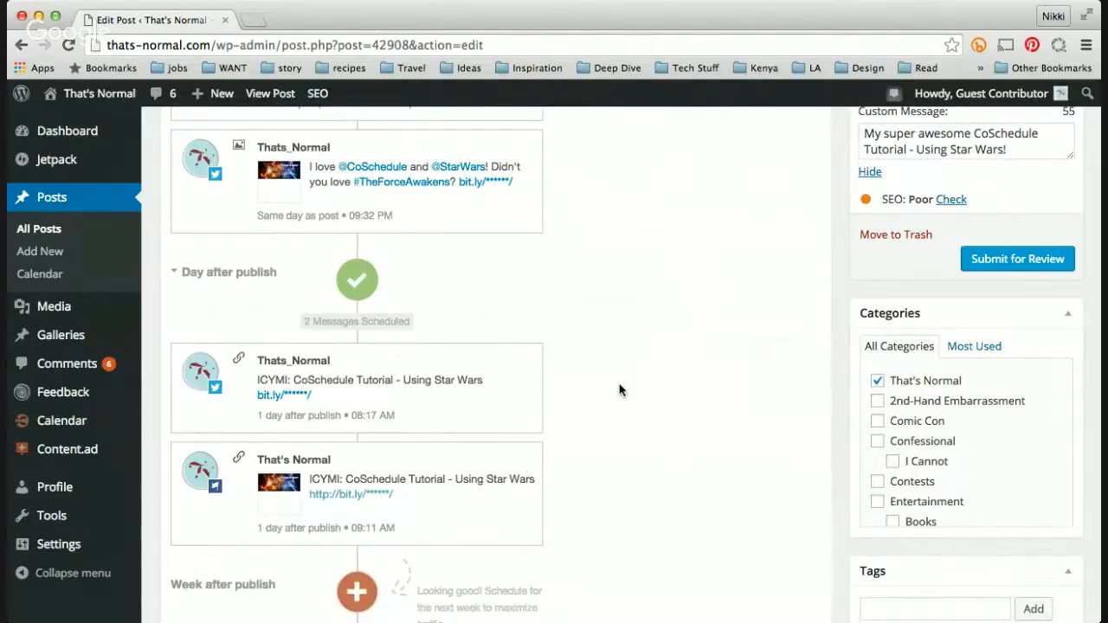
scroll(618, 390, down, 7)
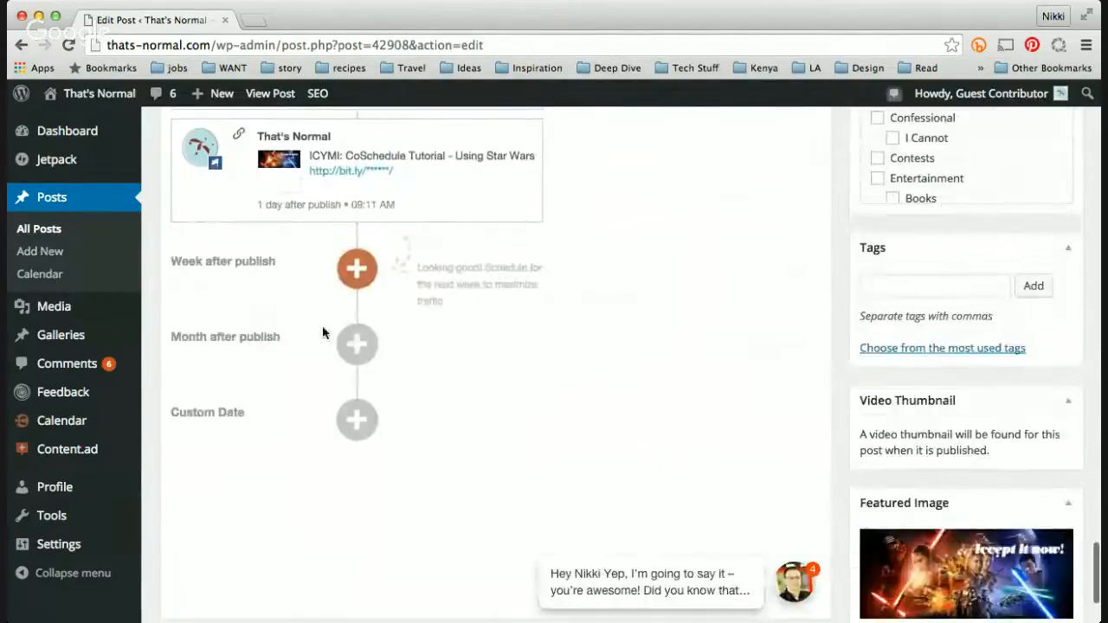
click(357, 270)
scroll(399, 415, down, 2)
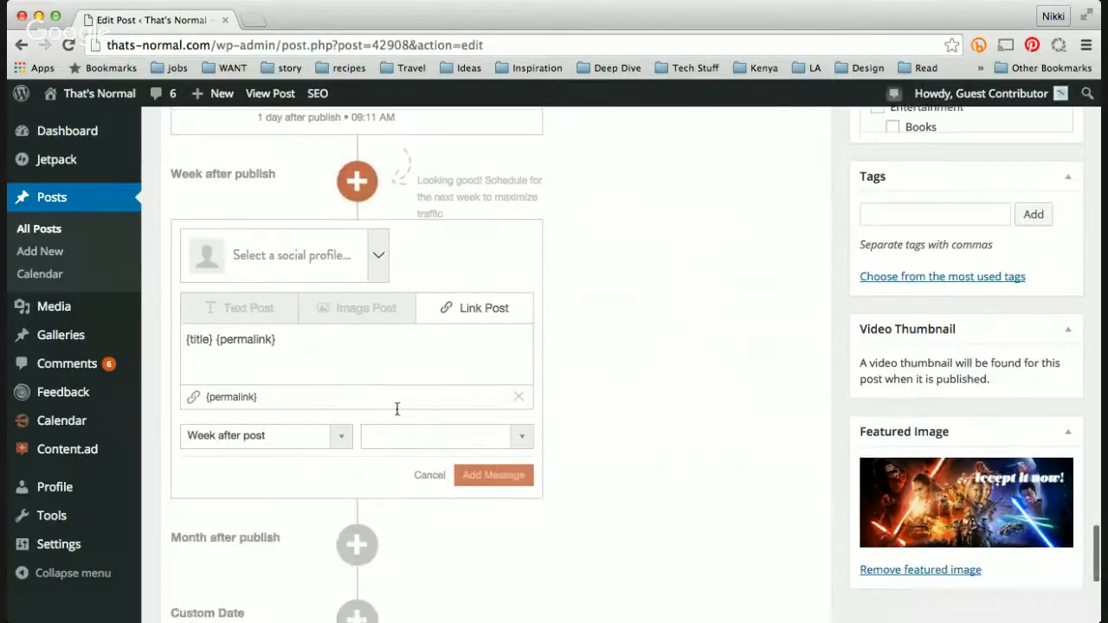
scroll(396, 410, down, 1)
click(378, 245)
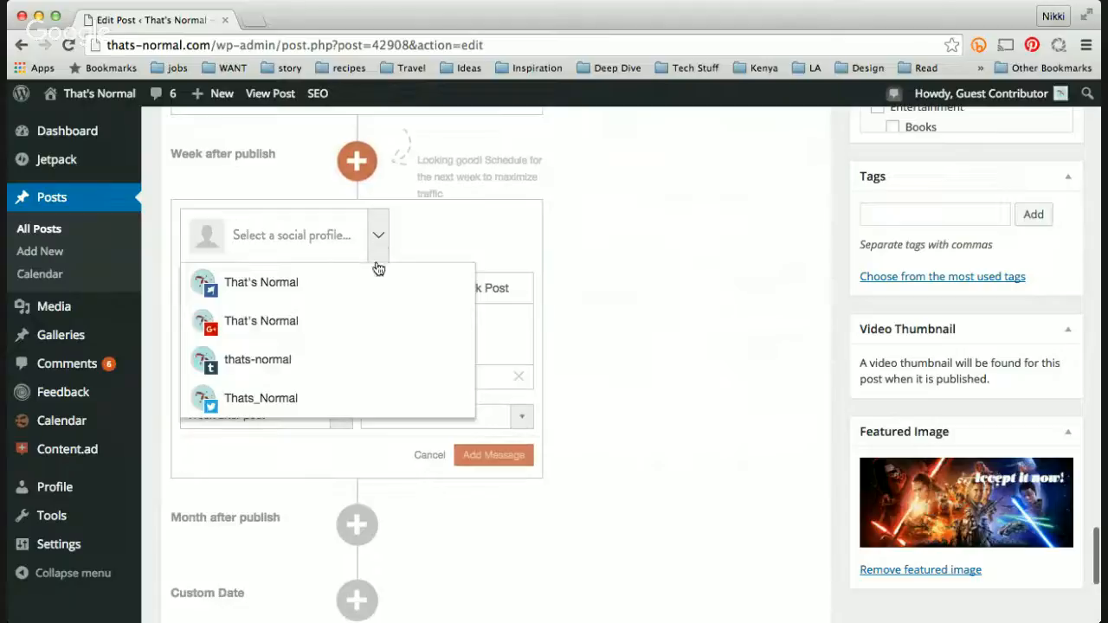
click(373, 278)
click(348, 362)
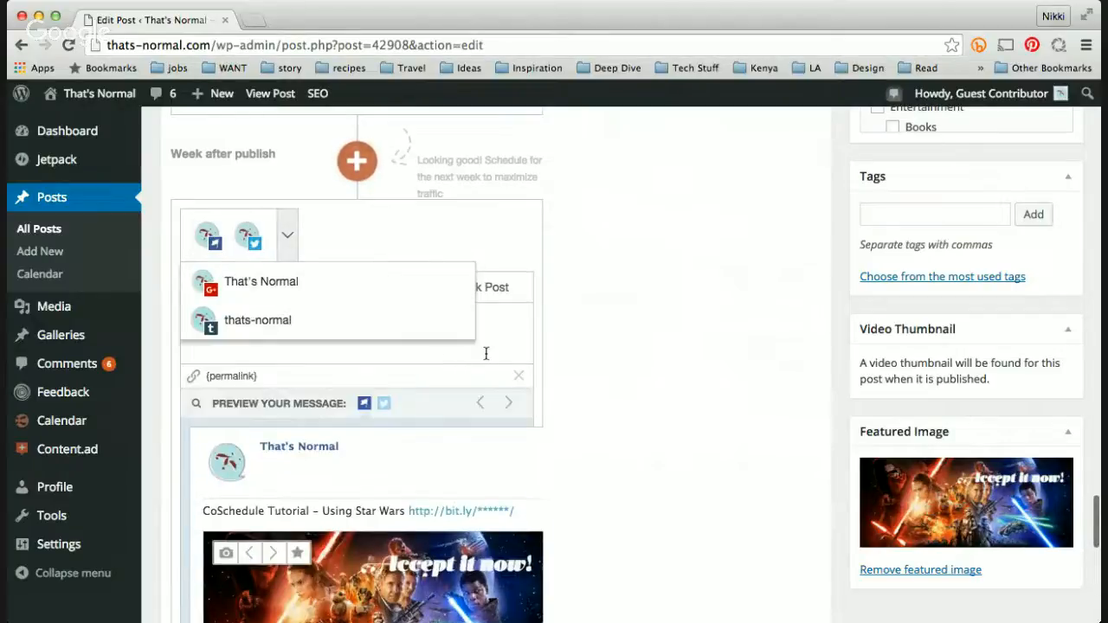
Step: Schedule the message for a custom date of 12/30/2015
scroll(621, 353, down, 5)
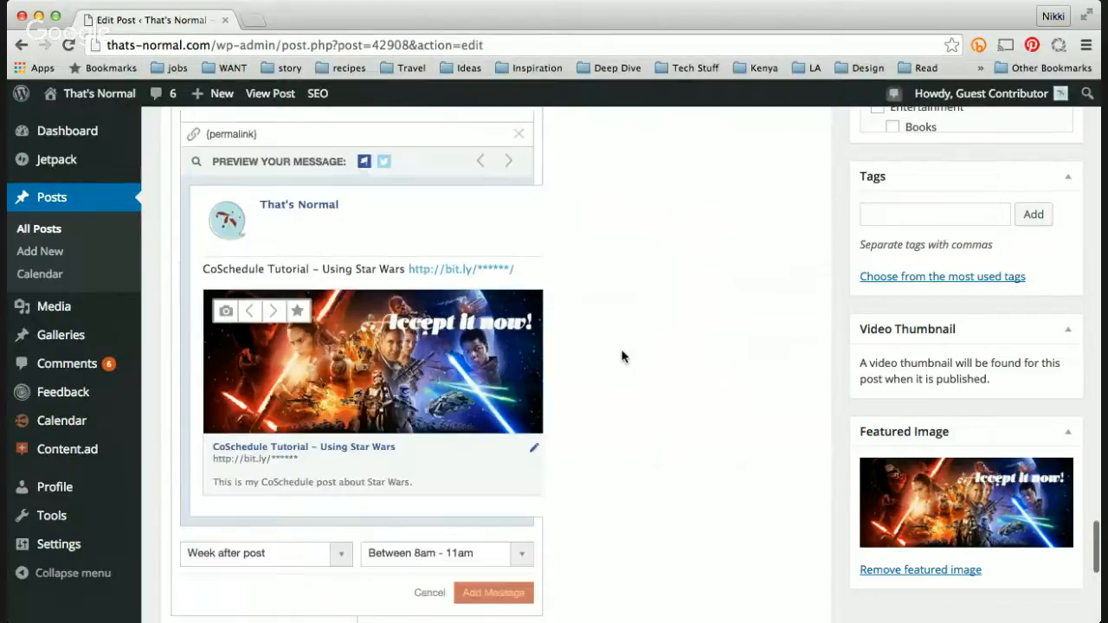
click(319, 433)
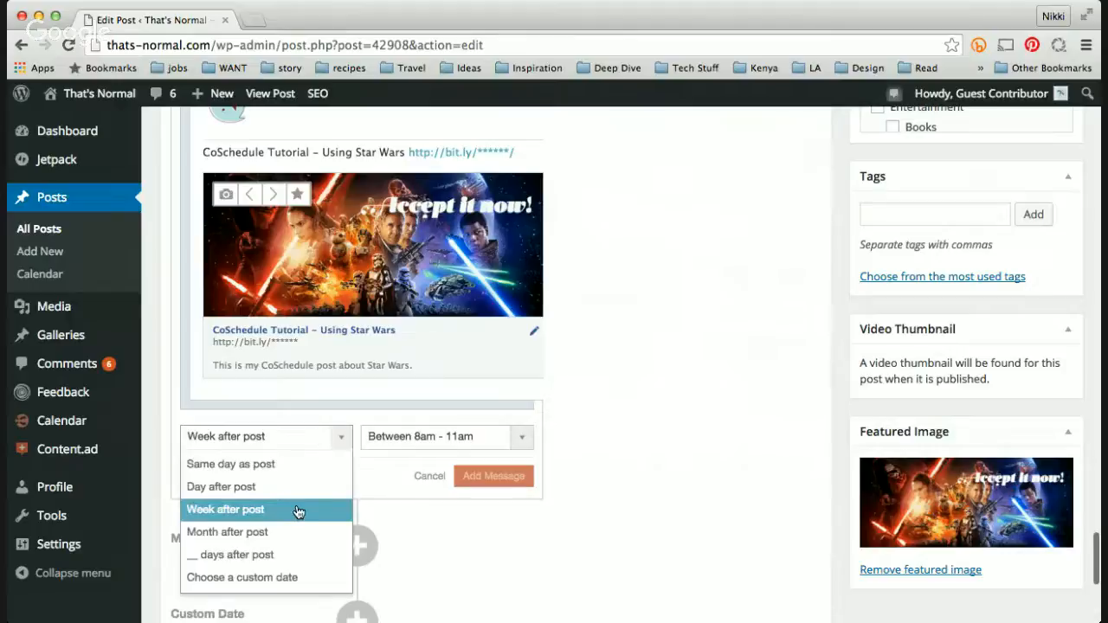
scroll(297, 511, down, 1)
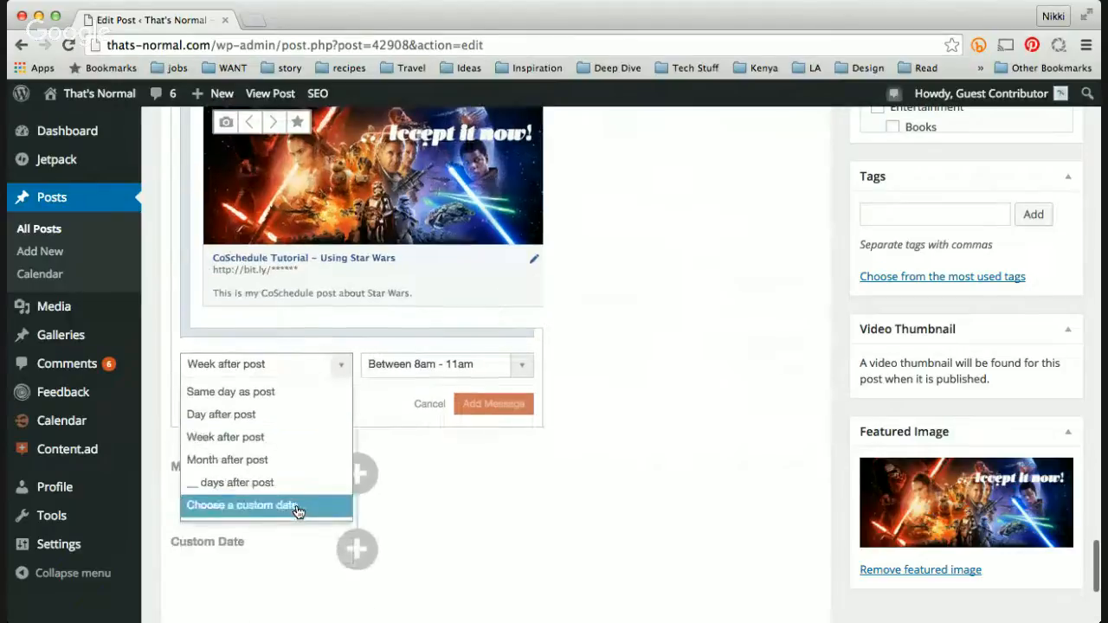
click(248, 516)
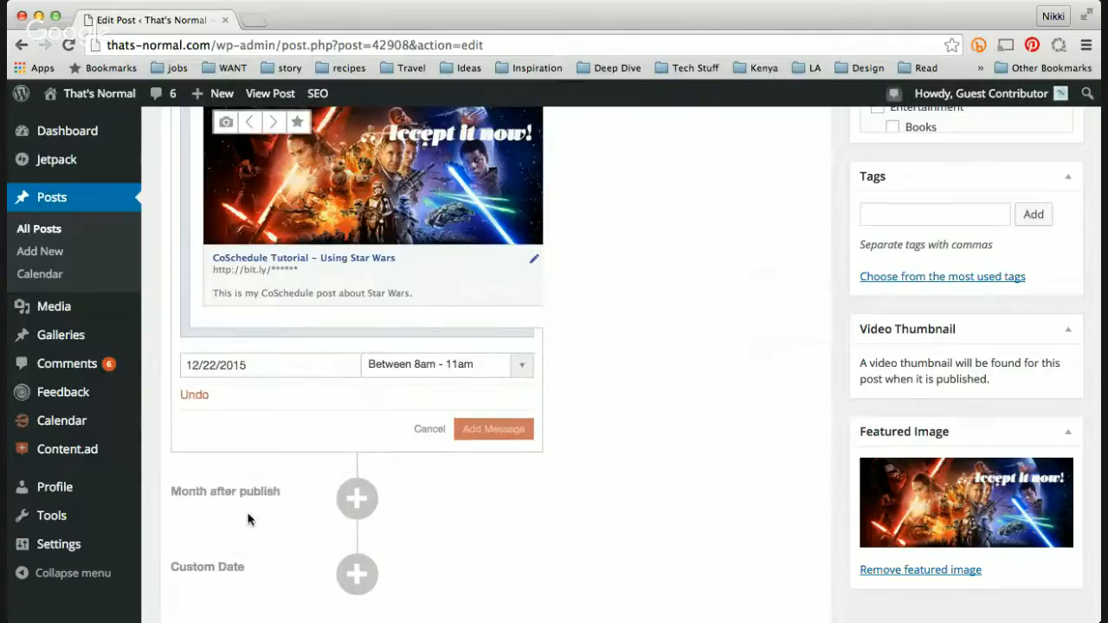
click(330, 370)
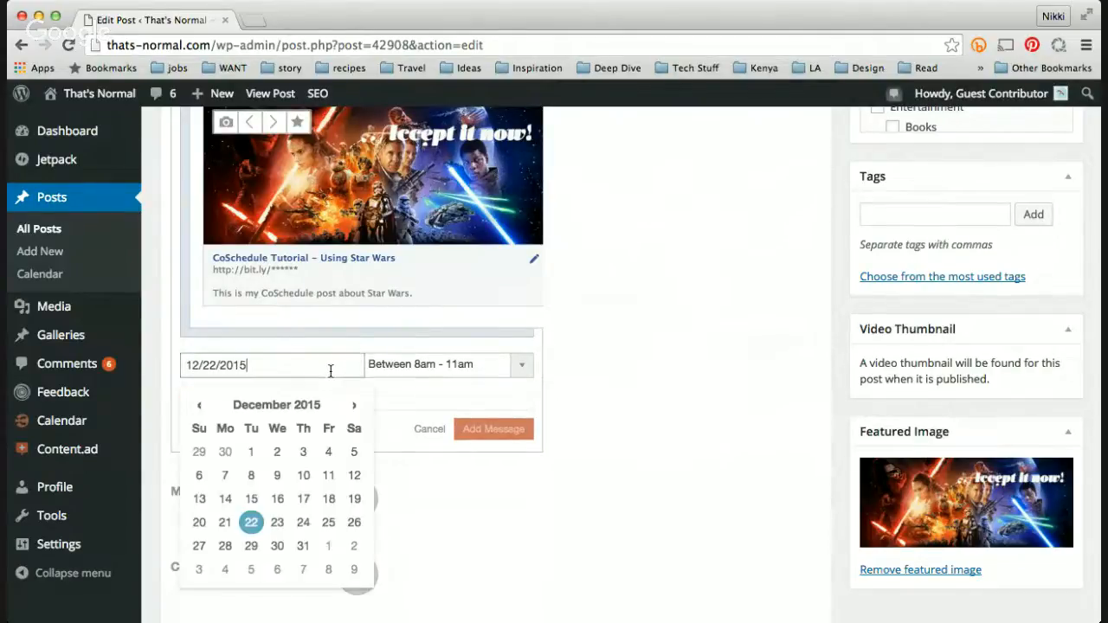
click(277, 547)
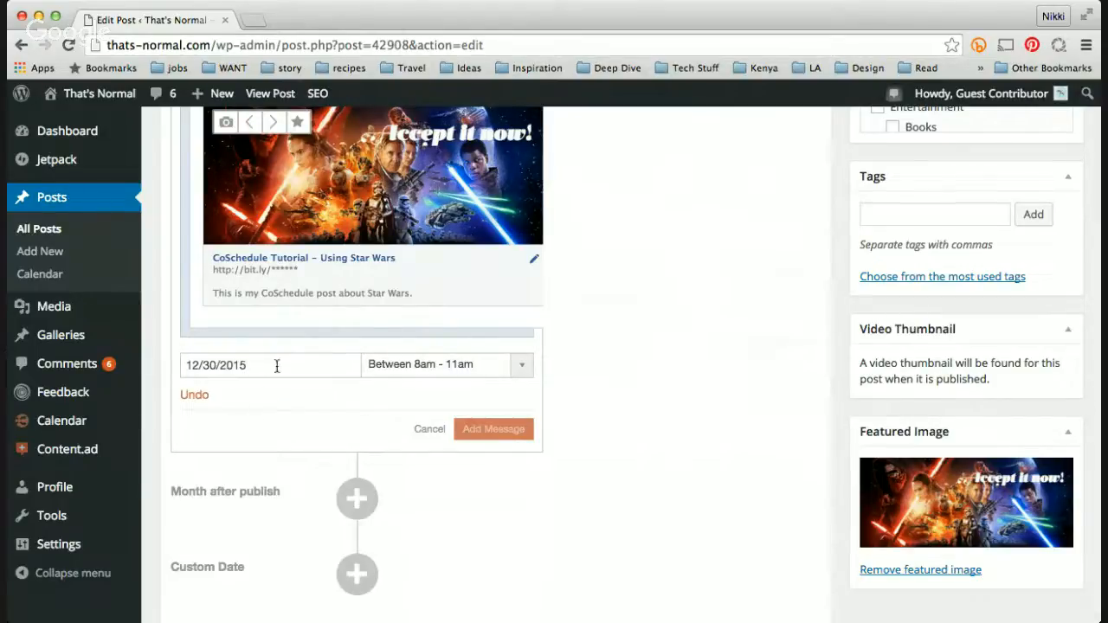
Step: Set a custom send time of 7:00 AM and add the message to the queue
click(437, 364)
click(433, 460)
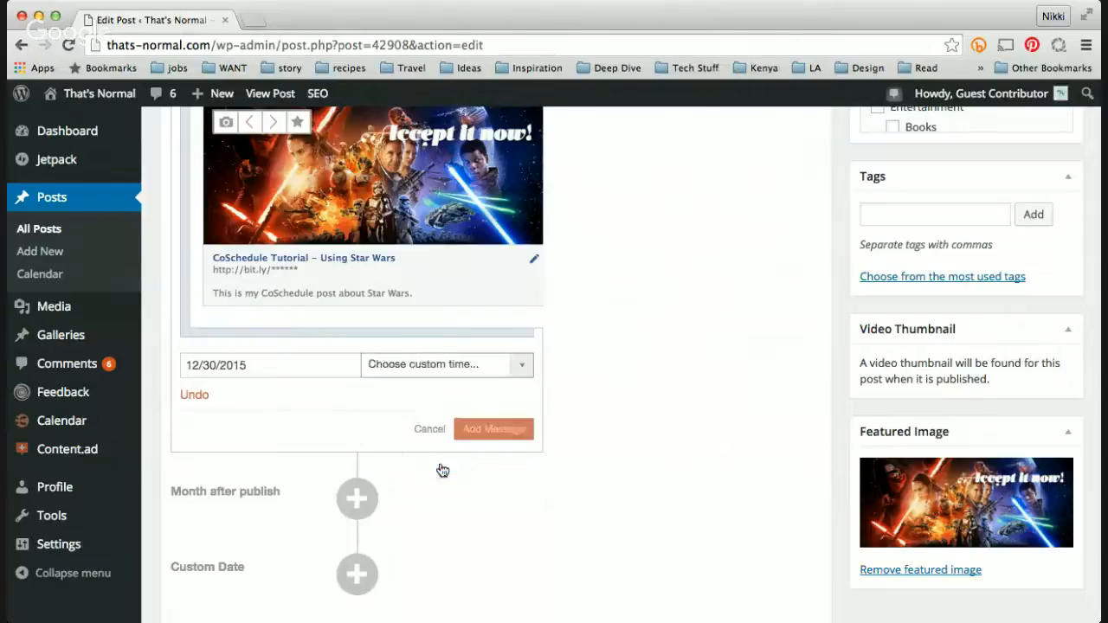
click(371, 365)
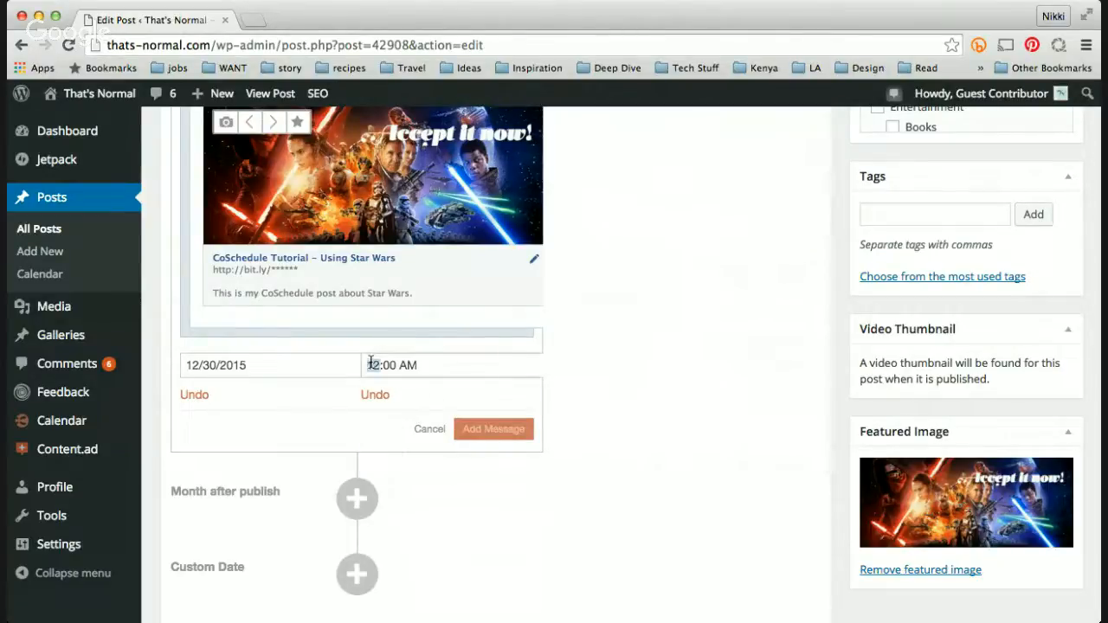
text(7)
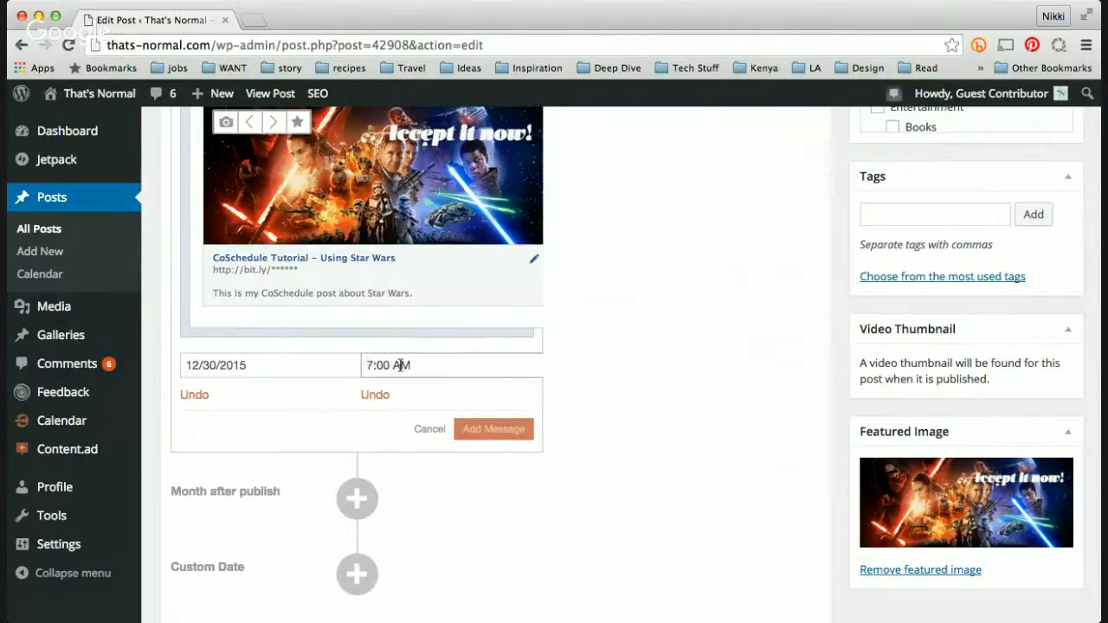
click(493, 429)
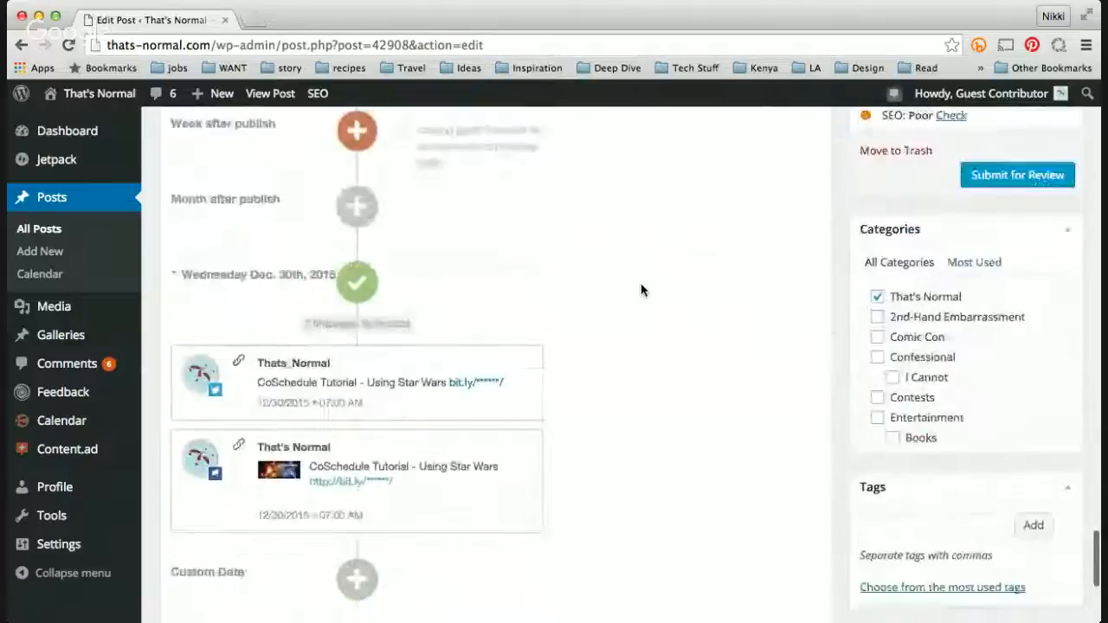
Step: Review all scheduled messages in the social queue timeline
scroll(404, 391, down, 3)
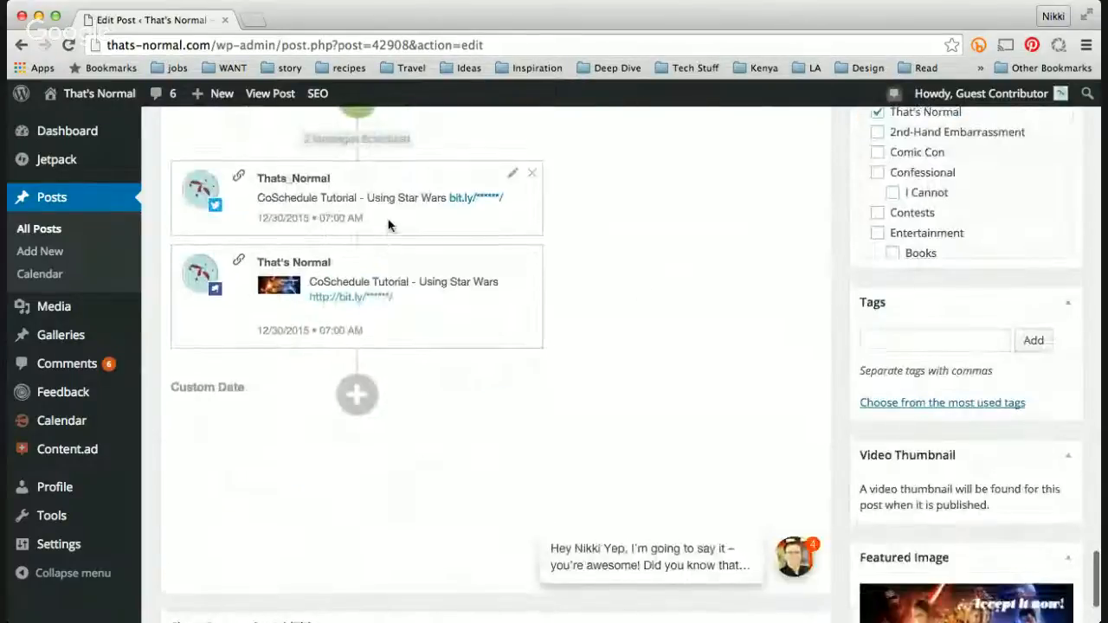
scroll(388, 225, up, 3)
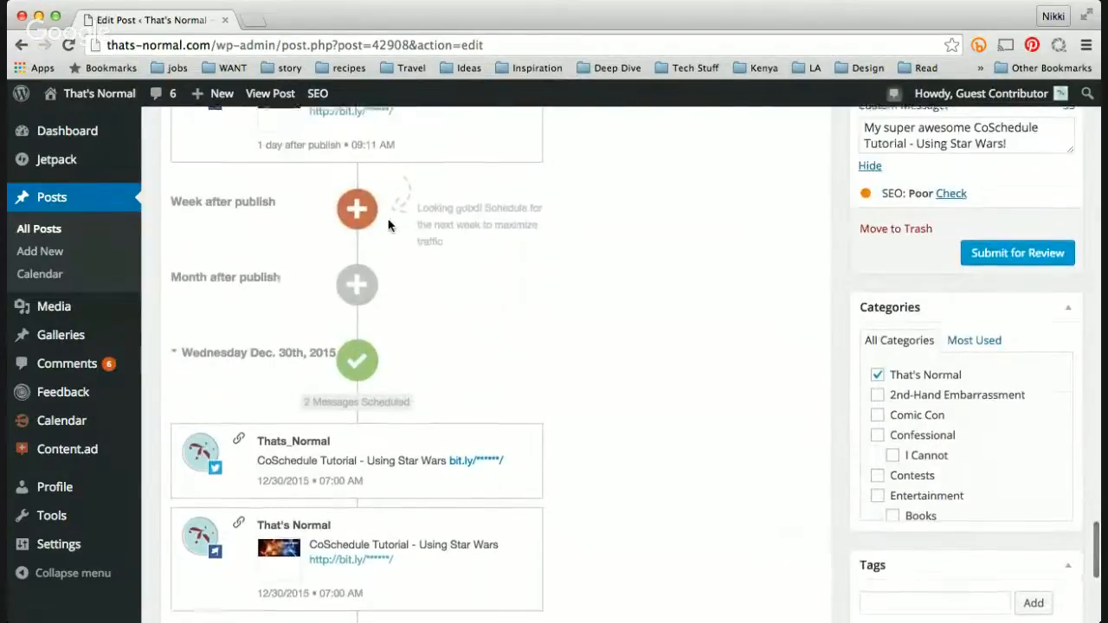
scroll(388, 225, up, 1)
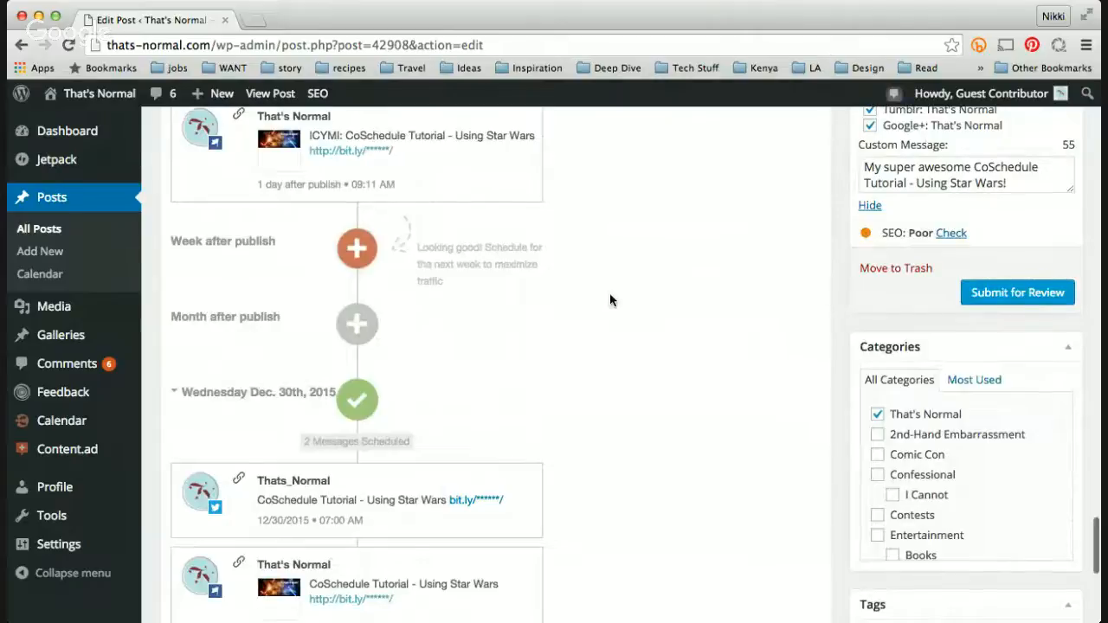
scroll(615, 303, up, 2)
scroll(614, 309, up, 10)
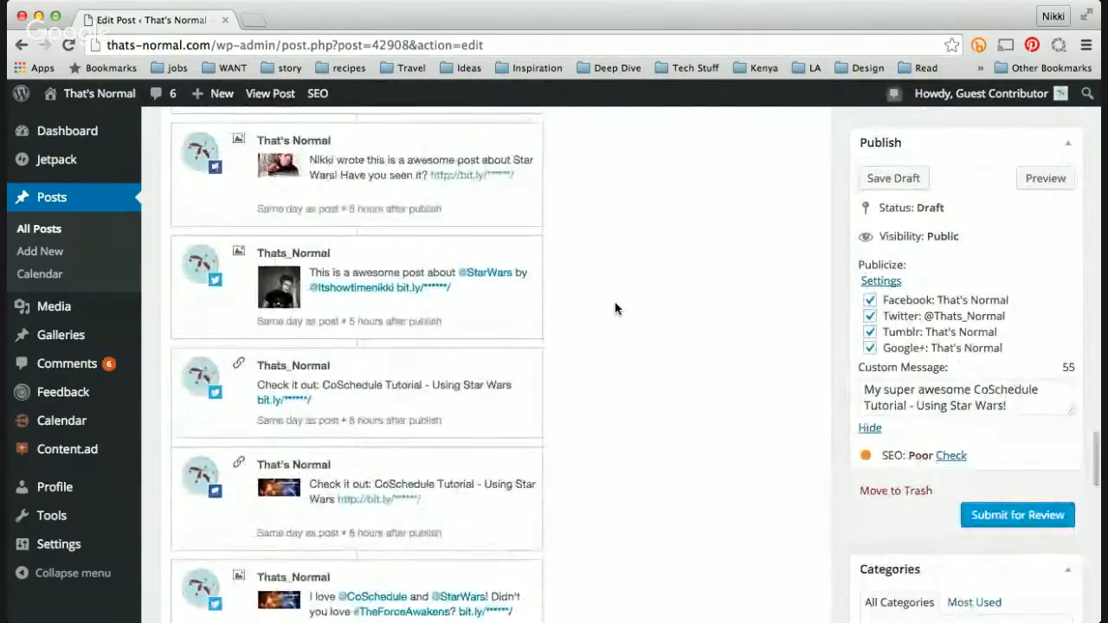
scroll(614, 309, up, 8)
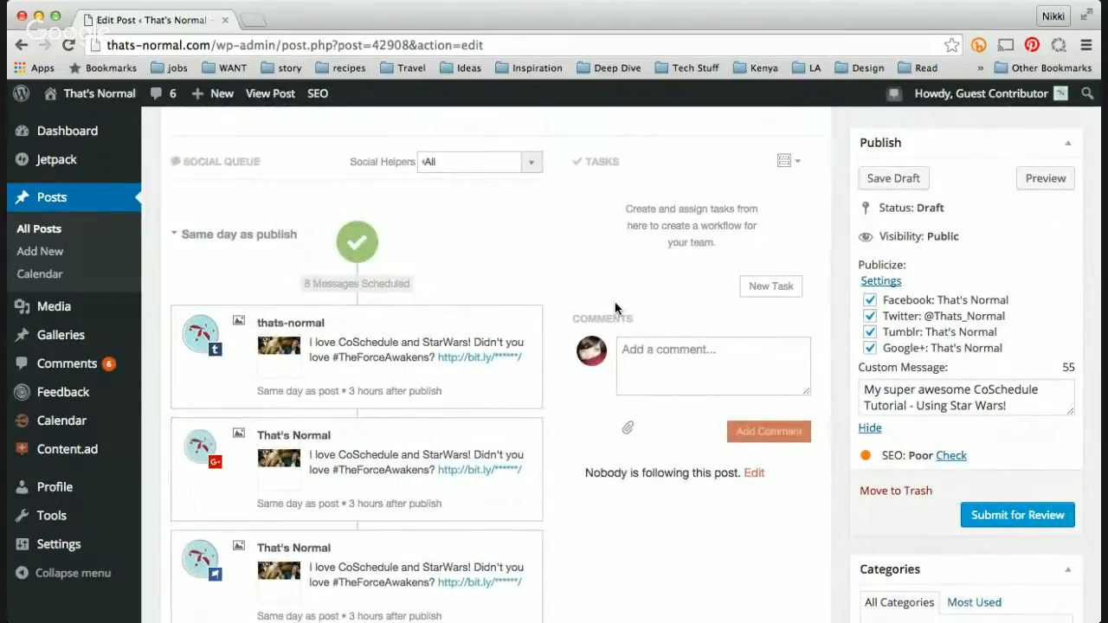
scroll(615, 309, down, 3)
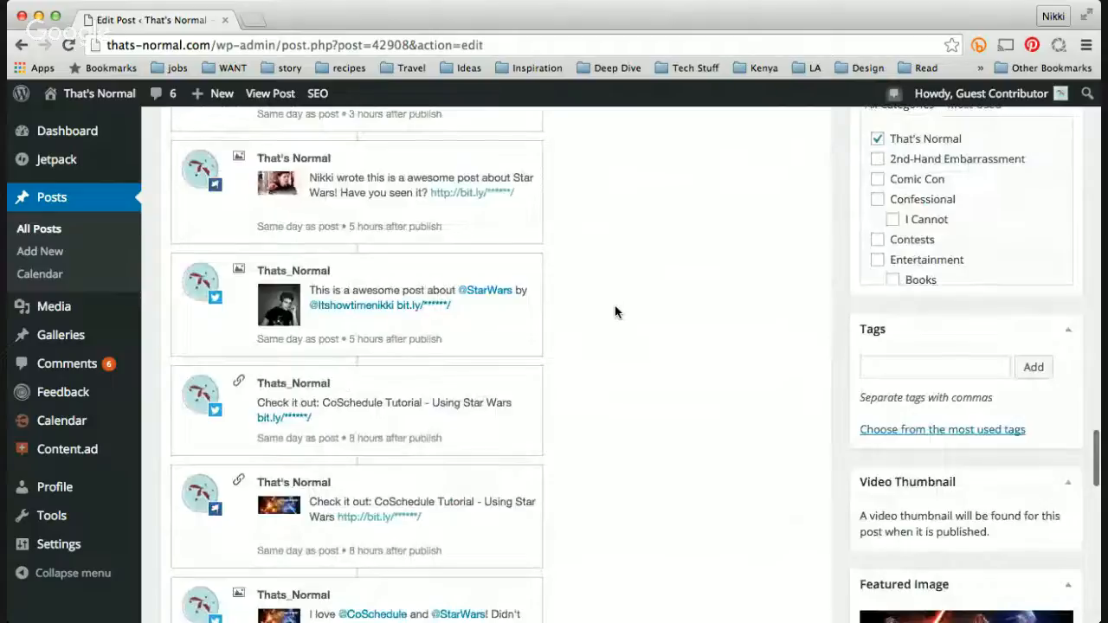
scroll(615, 310, down, 5)
scroll(610, 348, down, 3)
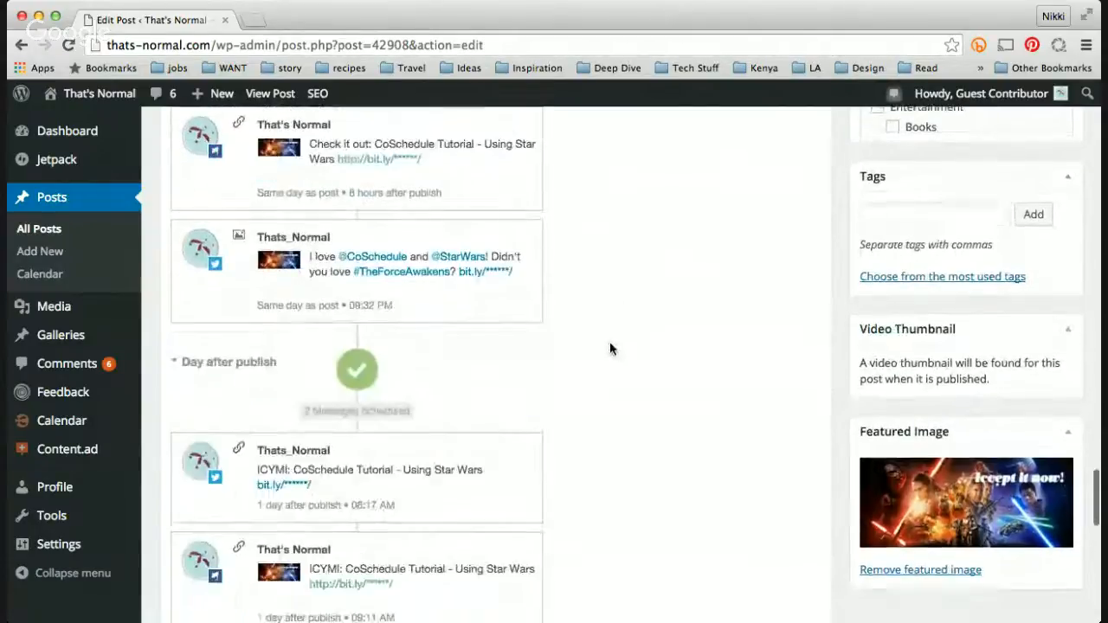
scroll(610, 346, down, 1)
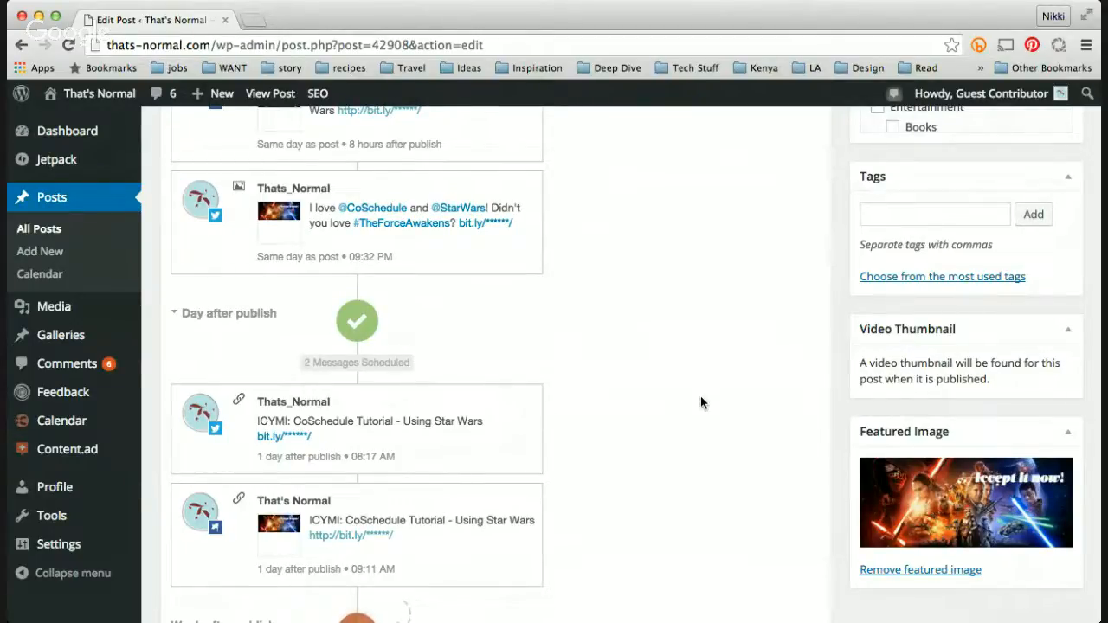
scroll(701, 373, up, 3)
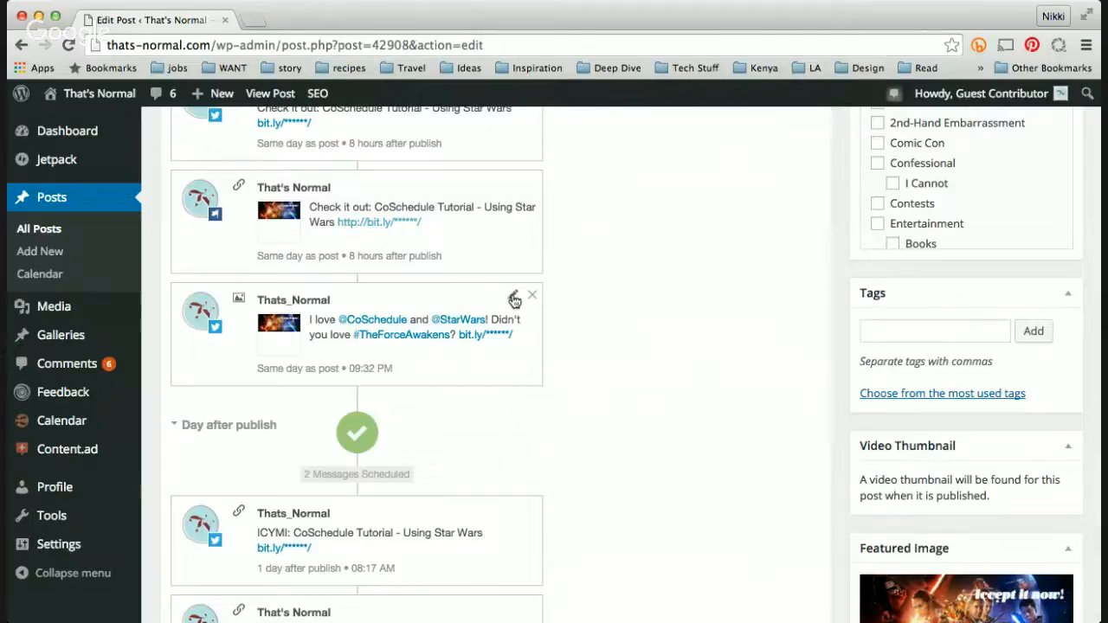
click(513, 297)
scroll(599, 387, down, 4)
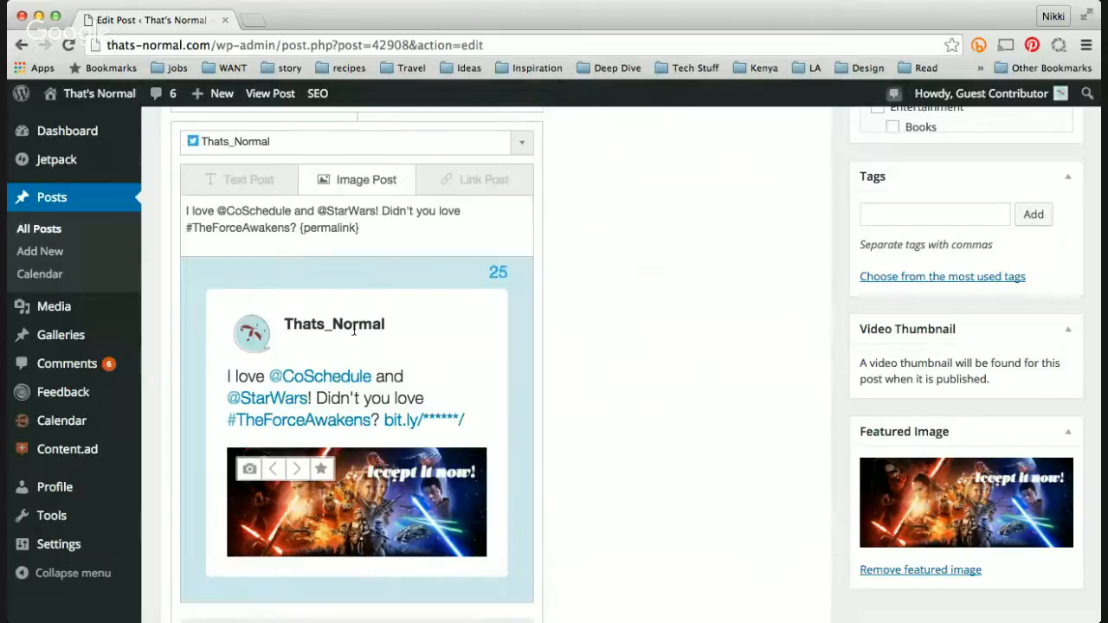
scroll(399, 270, down, 5)
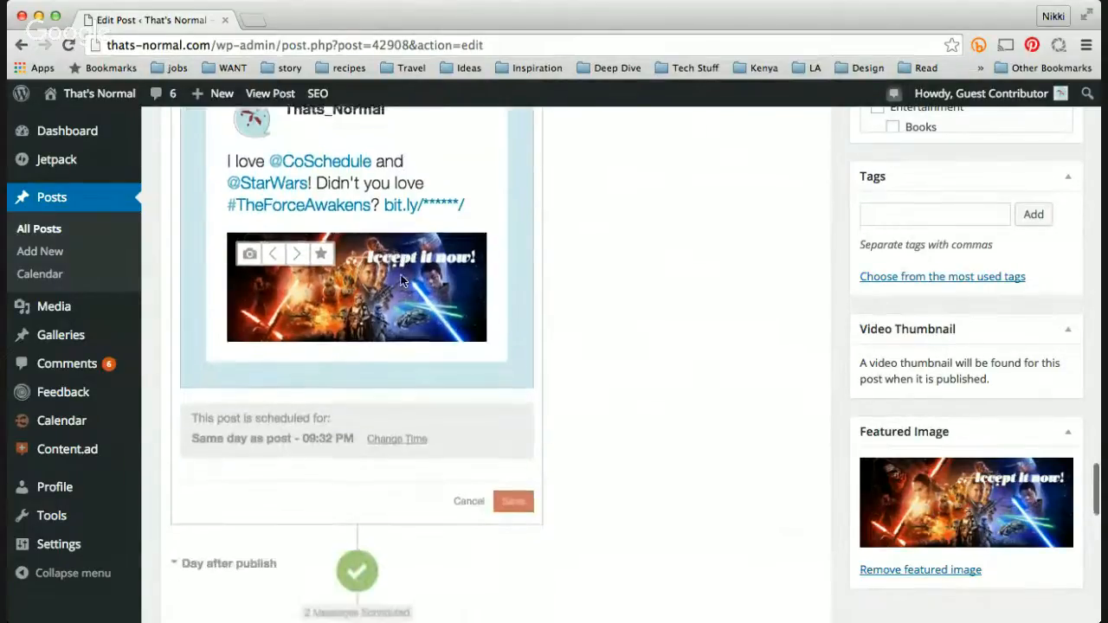
click(513, 489)
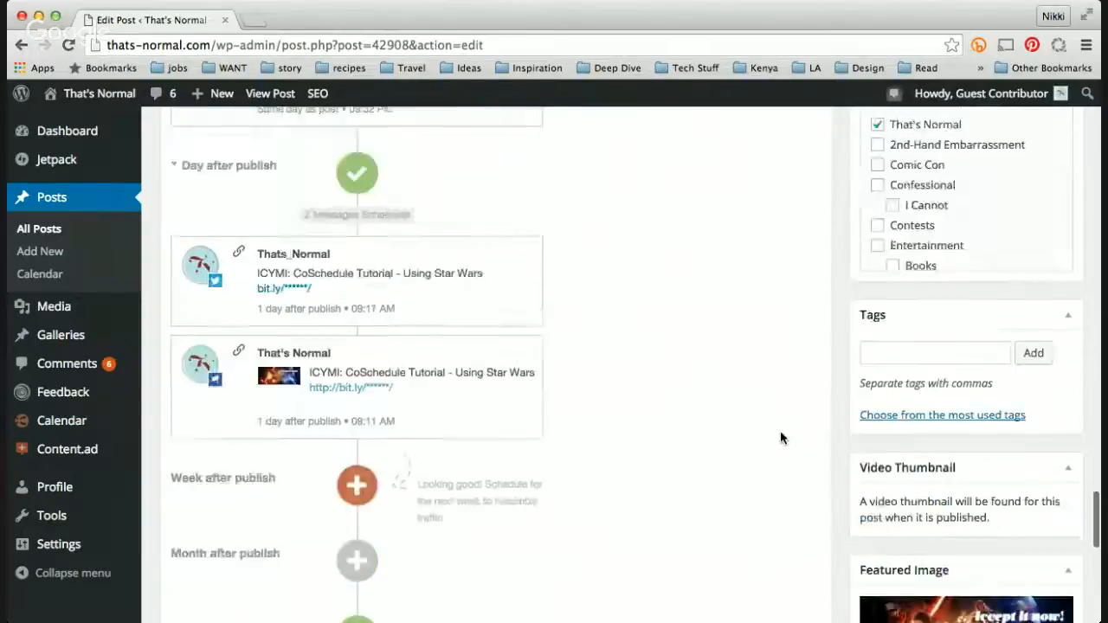
scroll(780, 437, up, 7)
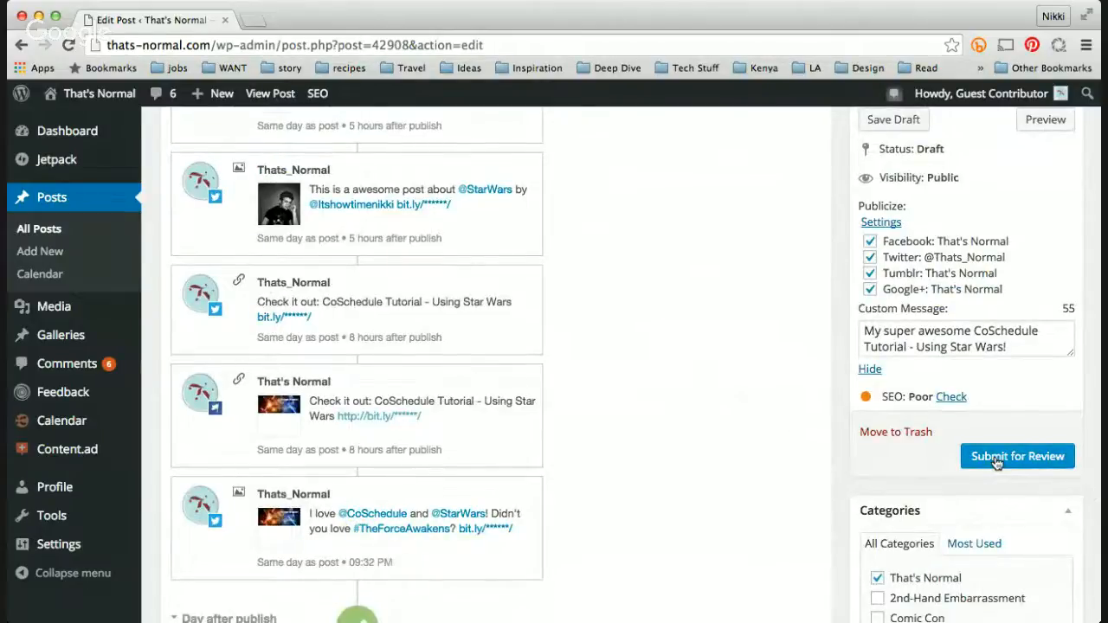
scroll(847, 351, up, 1)
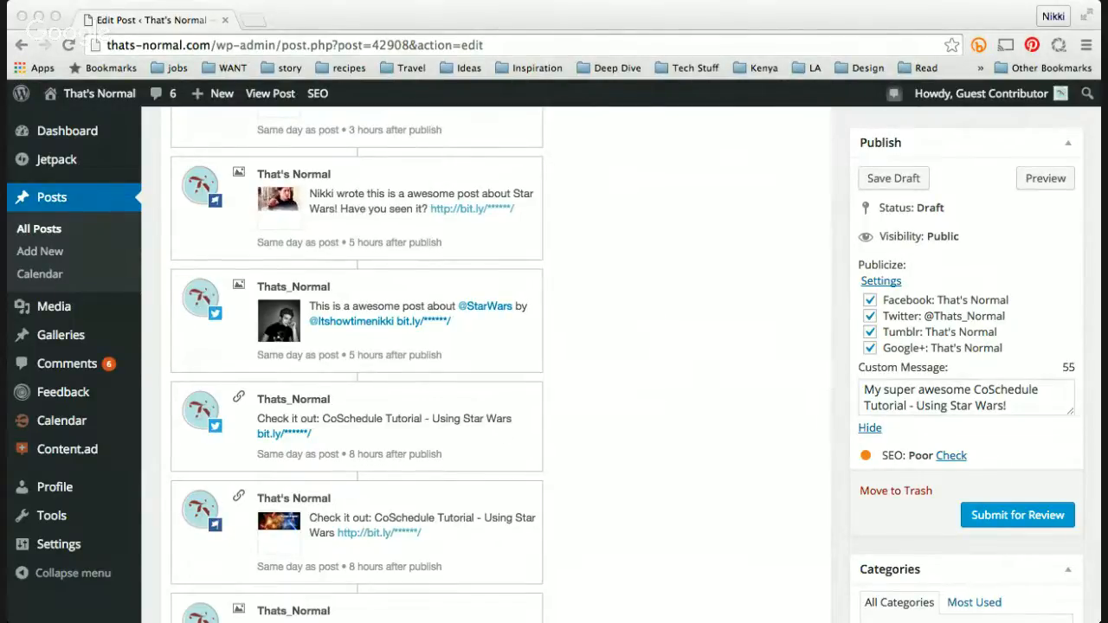
click(816, 16)
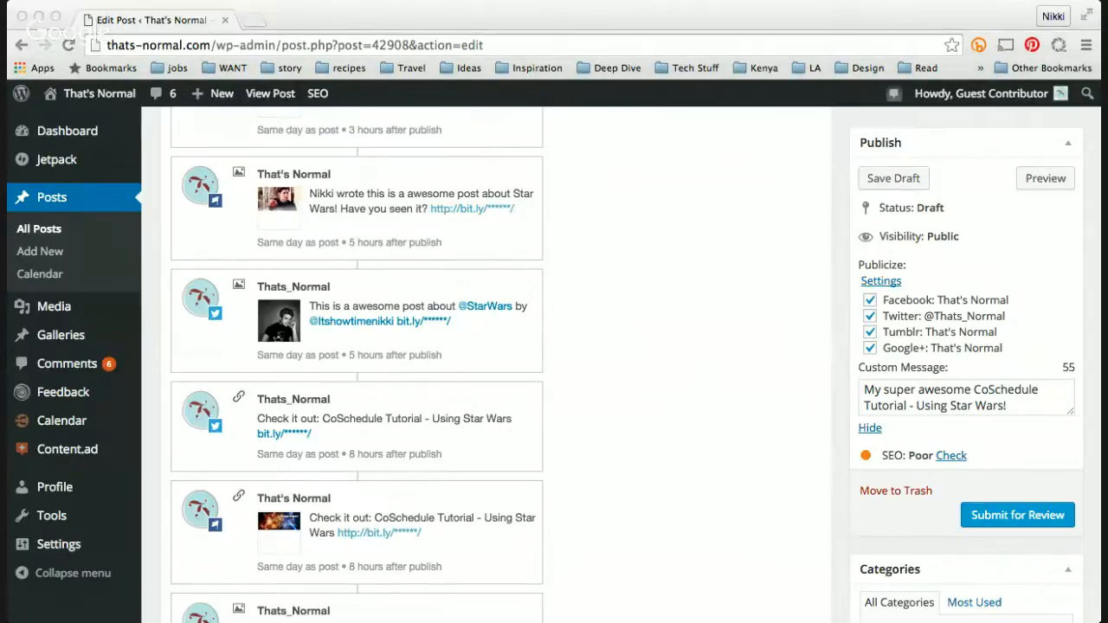